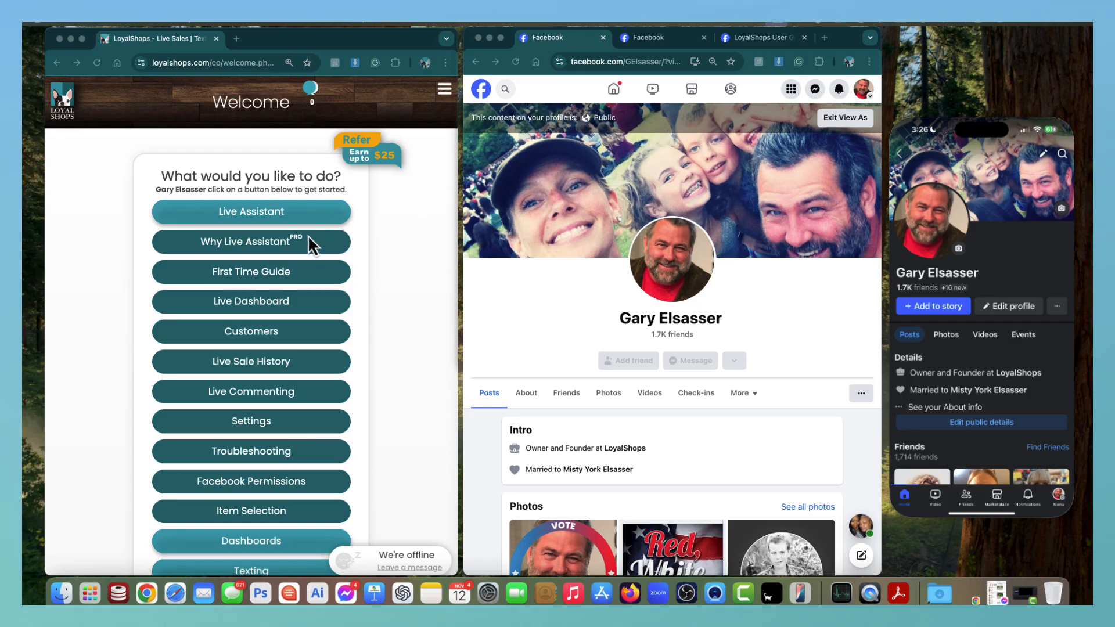
# Collapse the Live Assistant choices and expand Settings on the welcome menu.
pyautogui.click(248, 208)
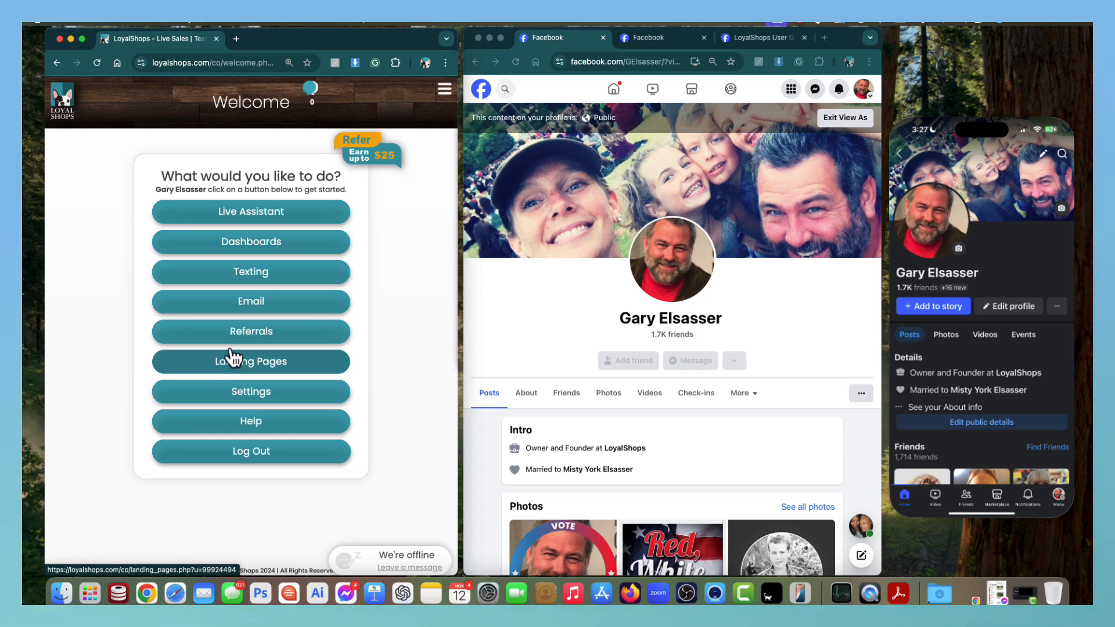
pyautogui.click(243, 400)
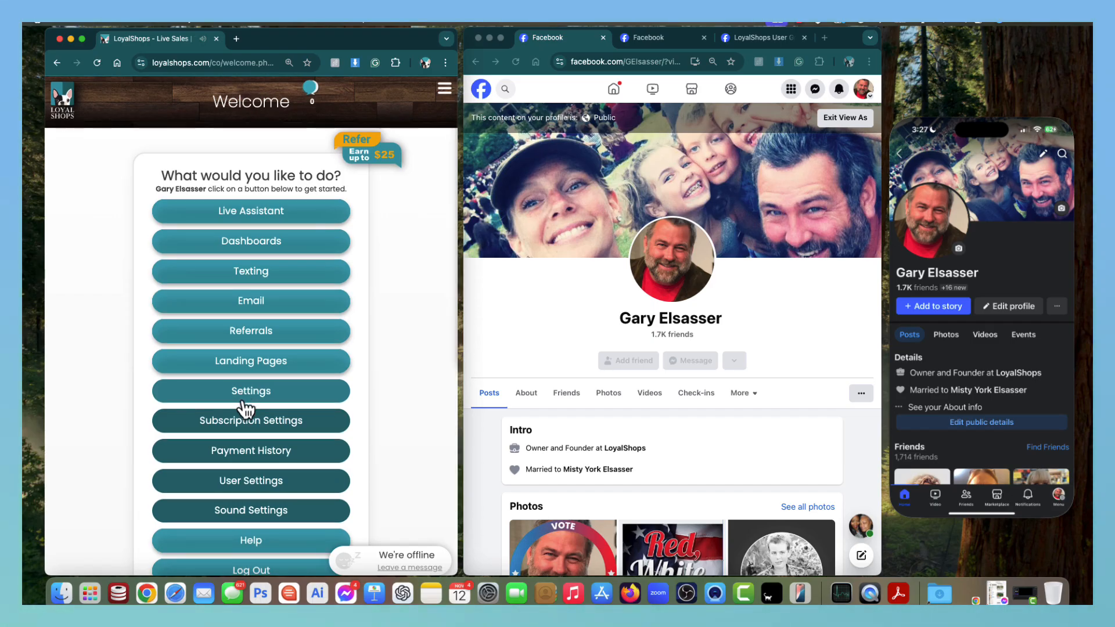
# Save the User Settings with the timezone kept as Pacific.
pyautogui.click(241, 491)
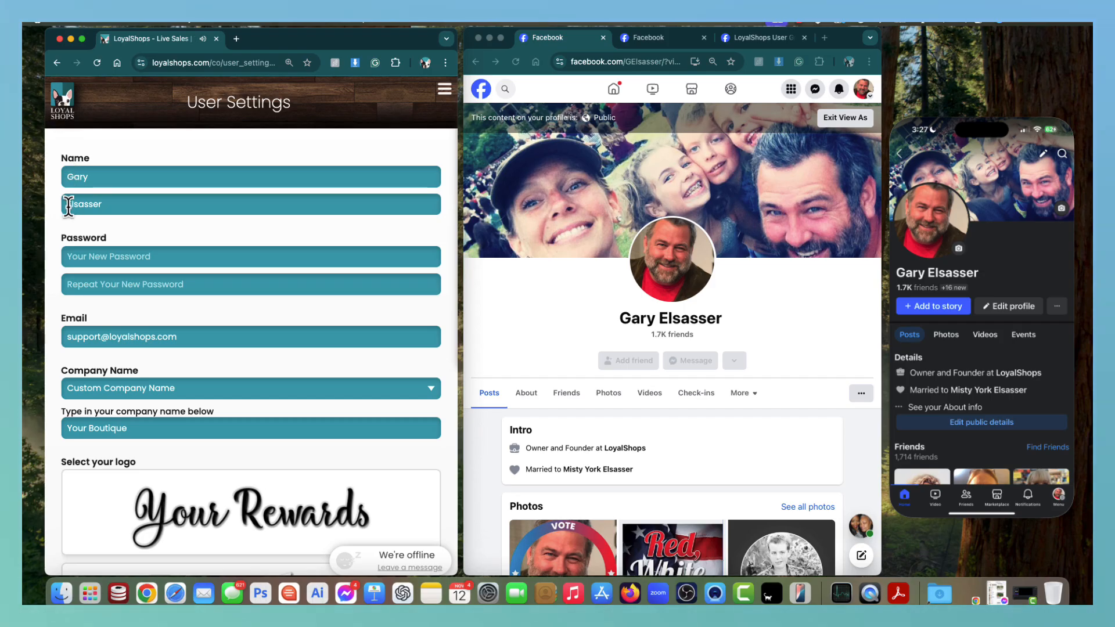
pyautogui.scroll(-5, 69, 215)
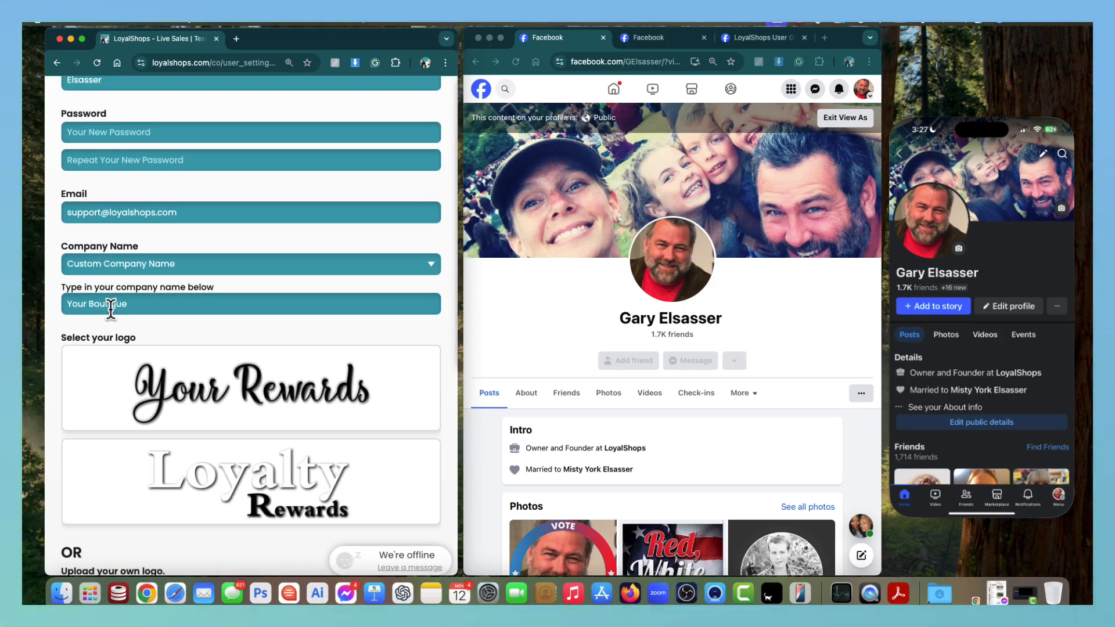
pyautogui.scroll(-10, 141, 308)
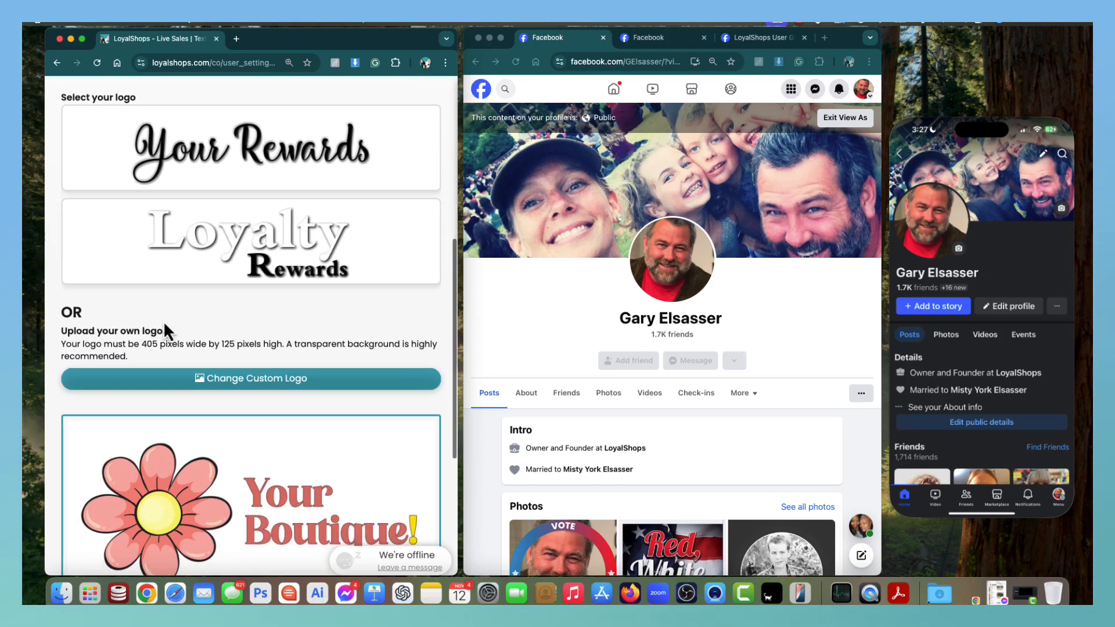
pyautogui.scroll(-1, 184, 358)
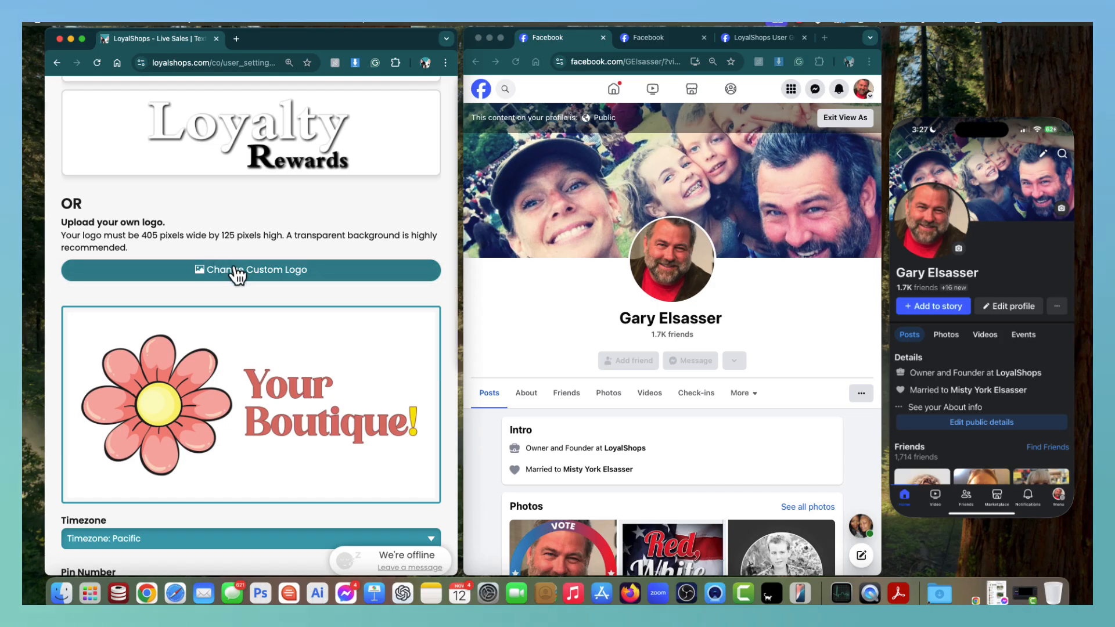
pyautogui.scroll(-3, 273, 280)
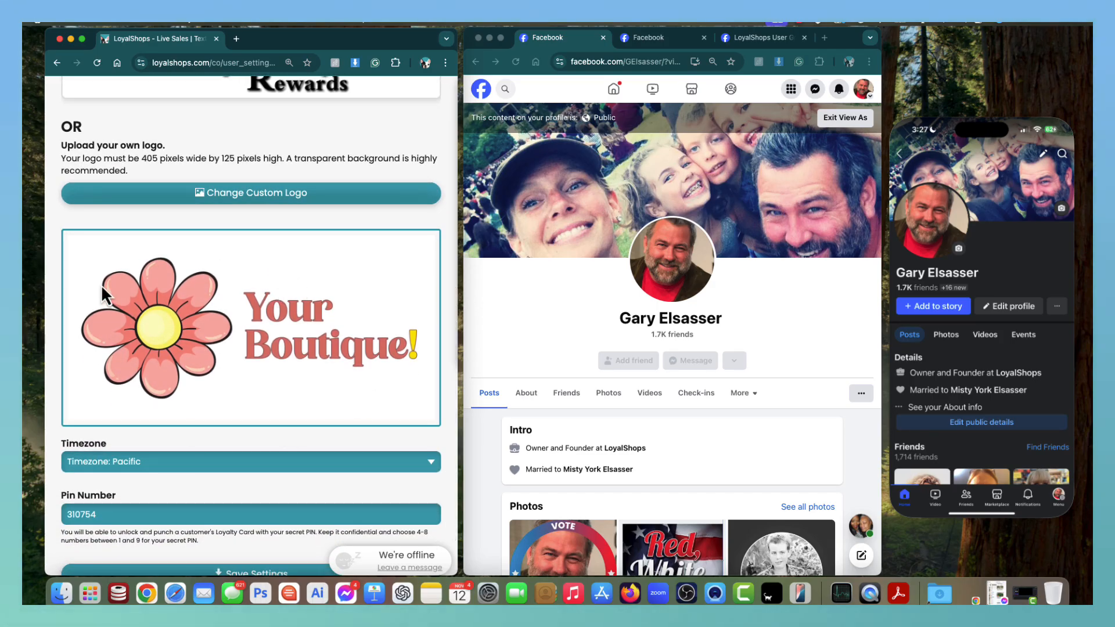
pyautogui.scroll(-3, 252, 312)
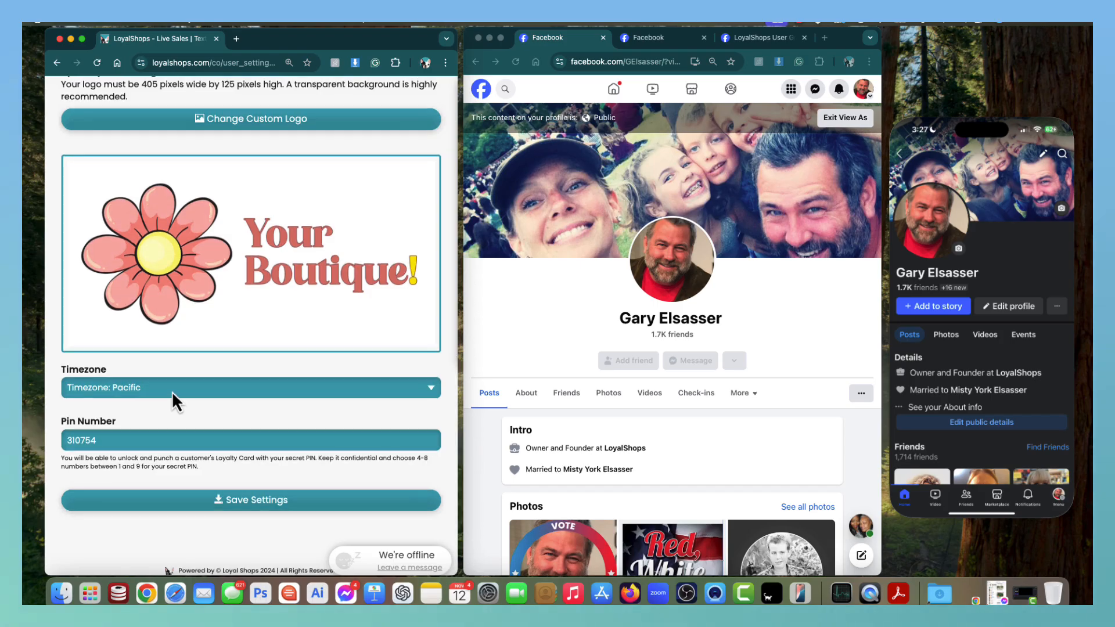
pyautogui.click(172, 390)
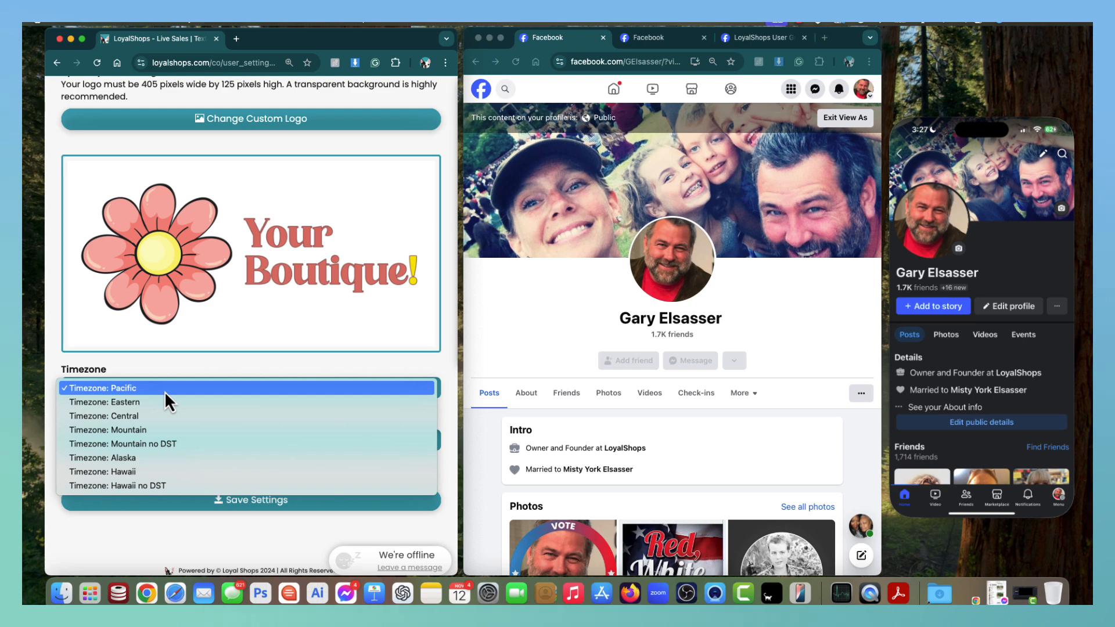
pyautogui.click(165, 391)
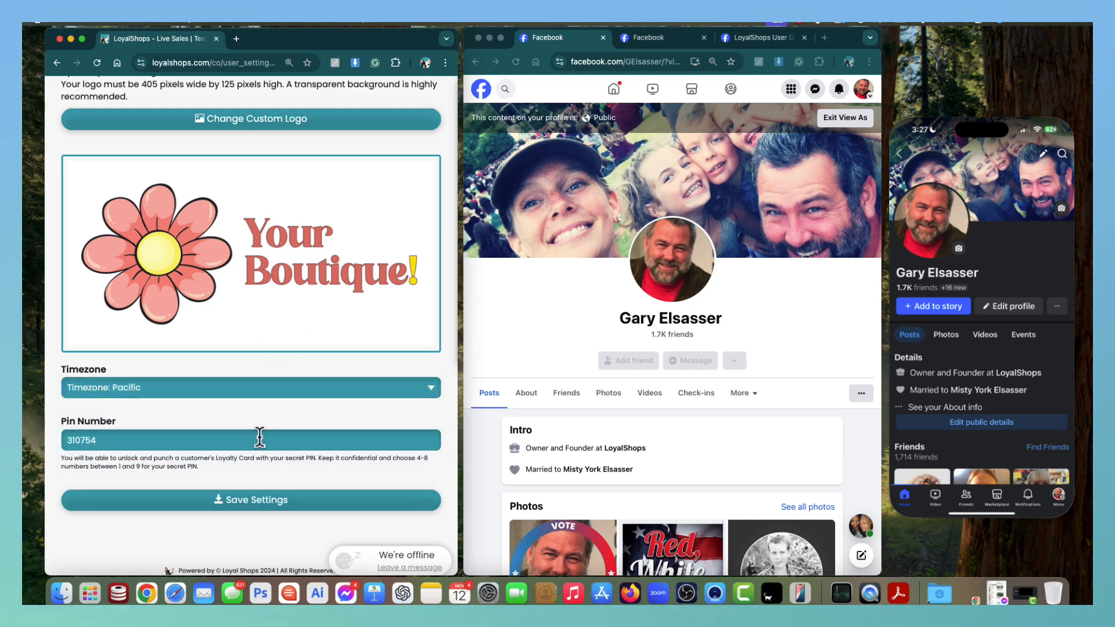
pyautogui.click(254, 505)
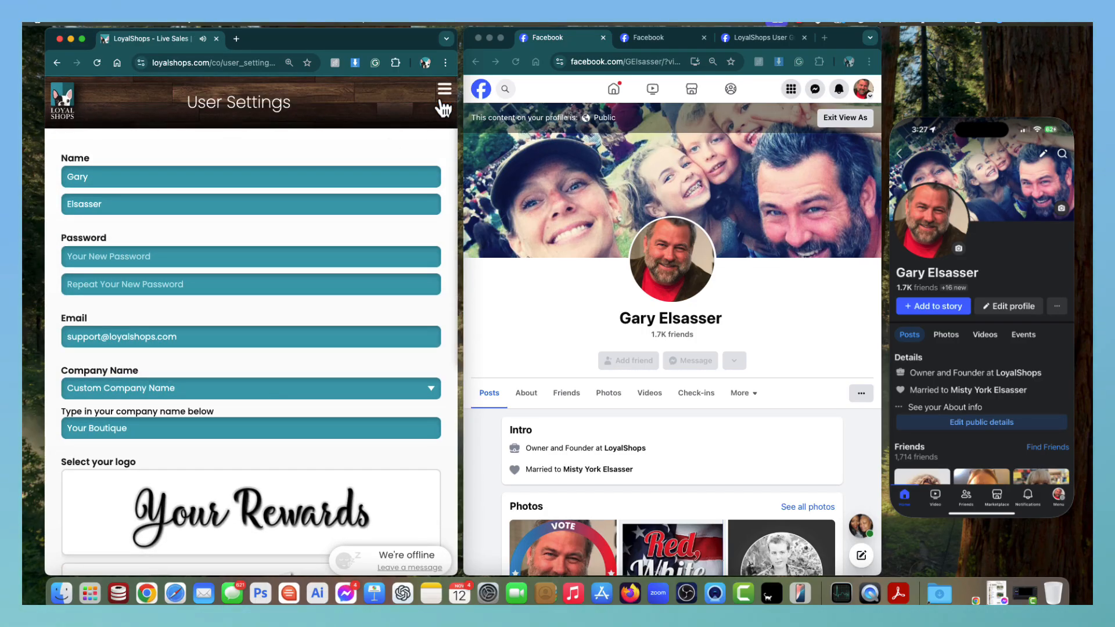
# Dismiss the success notice and go to Live Assistant Settings via the navigation menu.
pyautogui.click(439, 94)
pyautogui.click(445, 93)
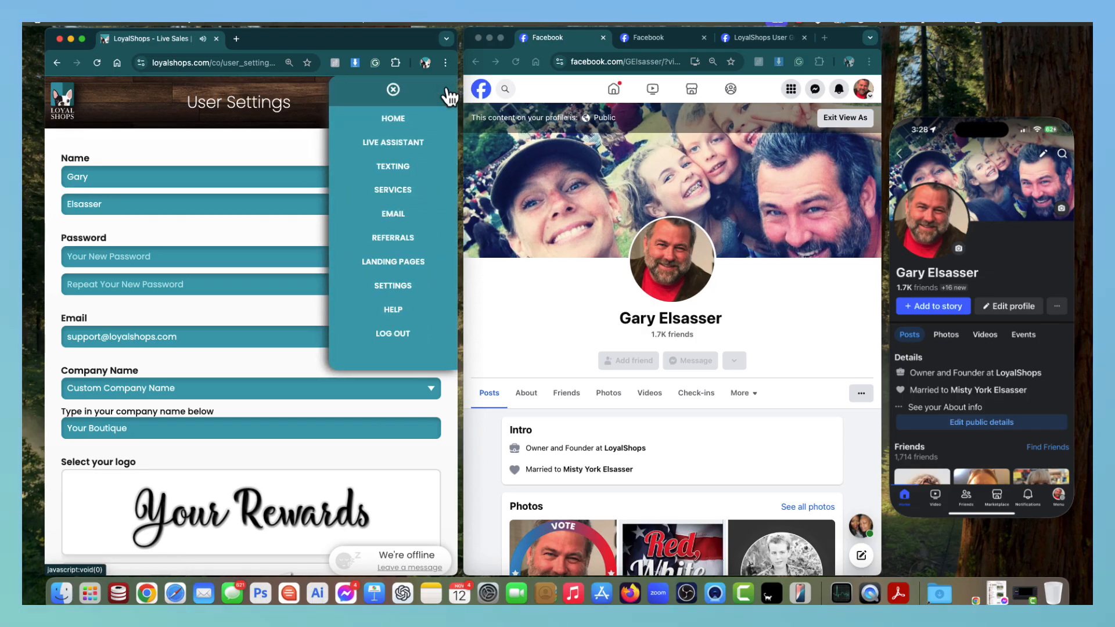
pyautogui.click(395, 152)
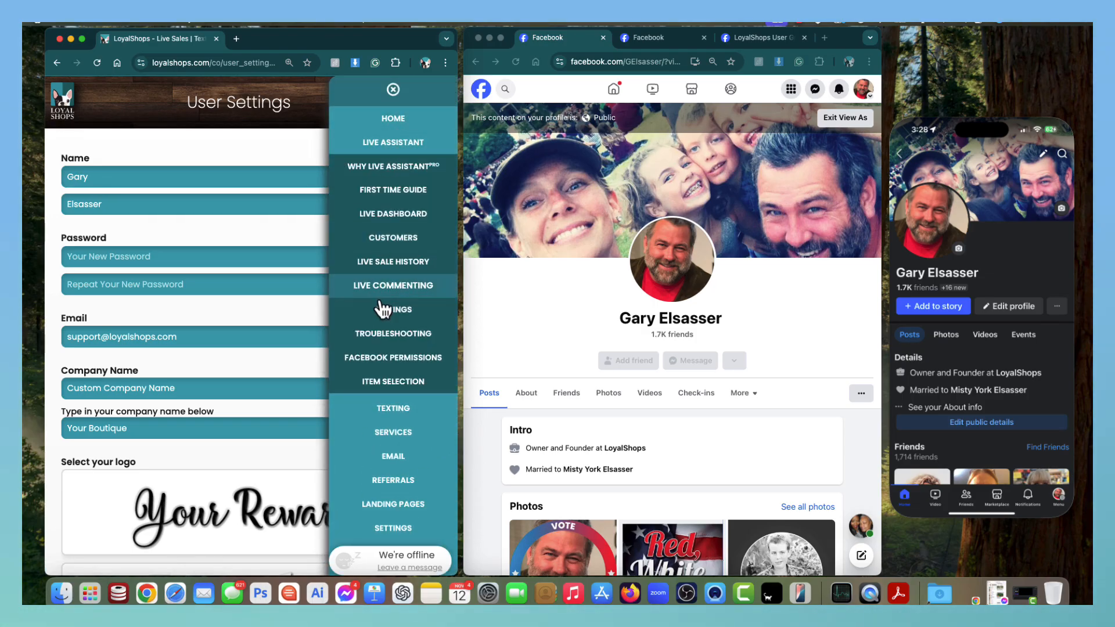
pyautogui.click(374, 312)
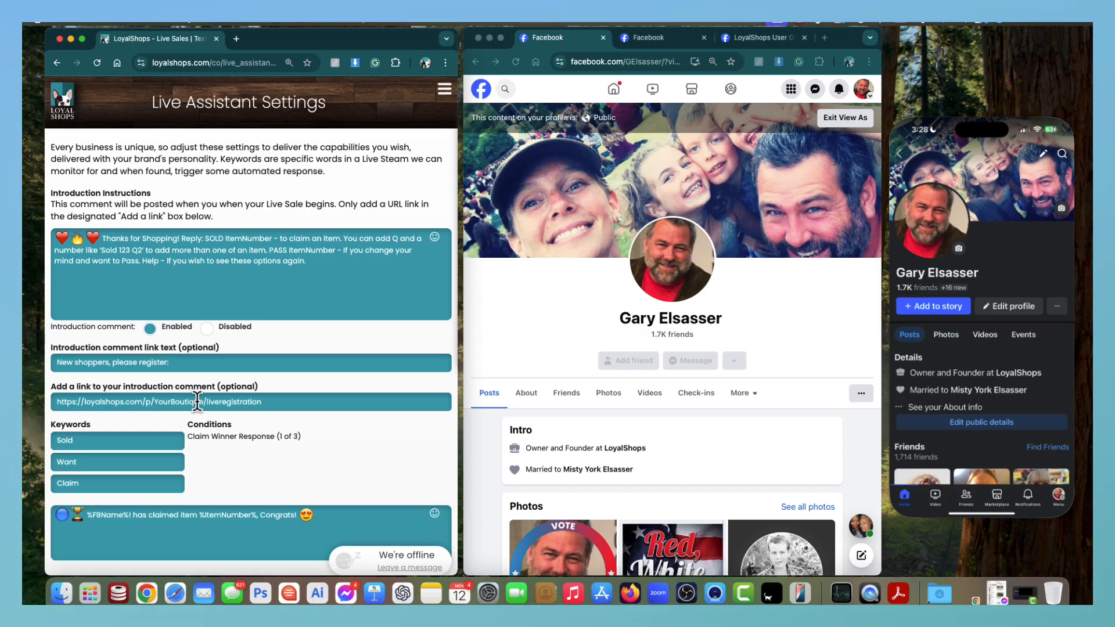
# Insert 'with Your Boutique' after 'Shopping' in the introduction comment and scroll to the Claim Winner Responses.
pyautogui.click(178, 238)
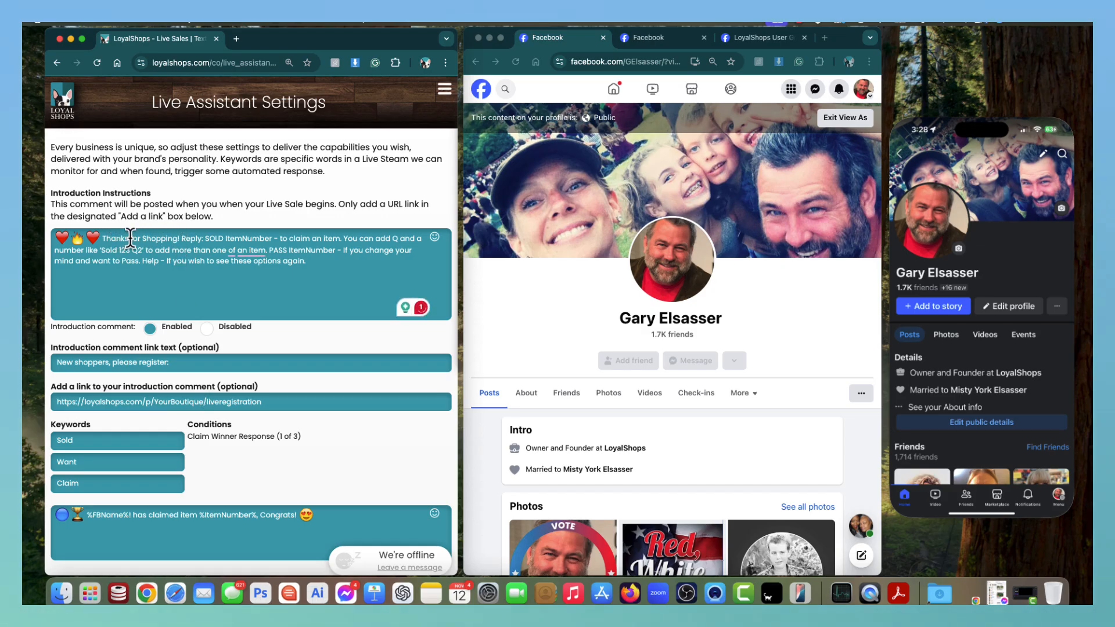
pyautogui.write('with Your ')
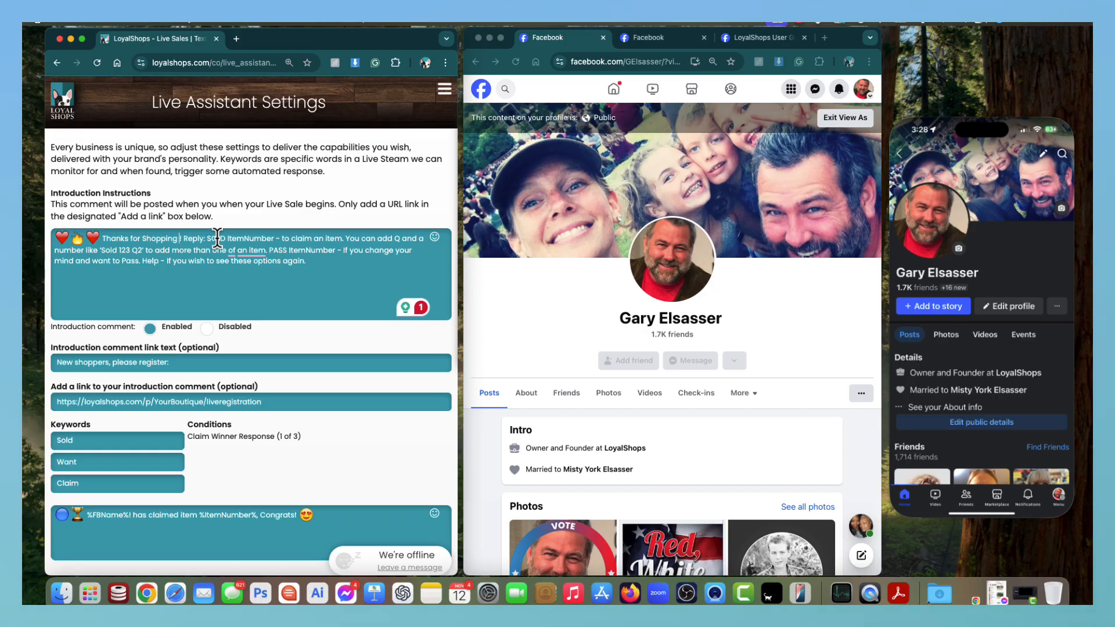
pyautogui.write('Boutique R')
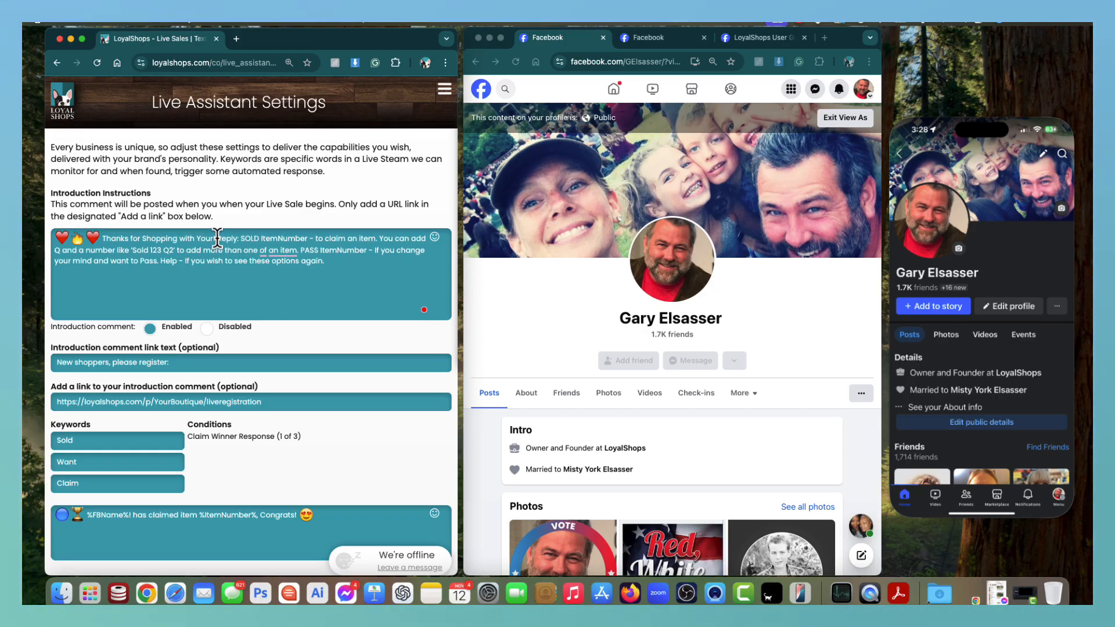
pyautogui.write('e')
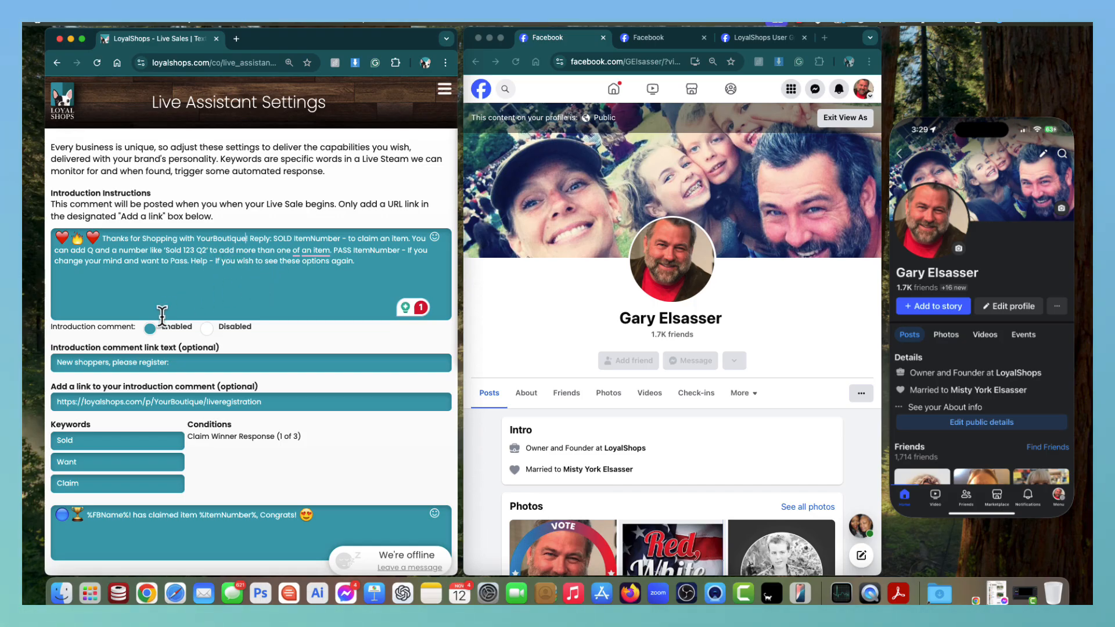
pyautogui.scroll(-3, 145, 332)
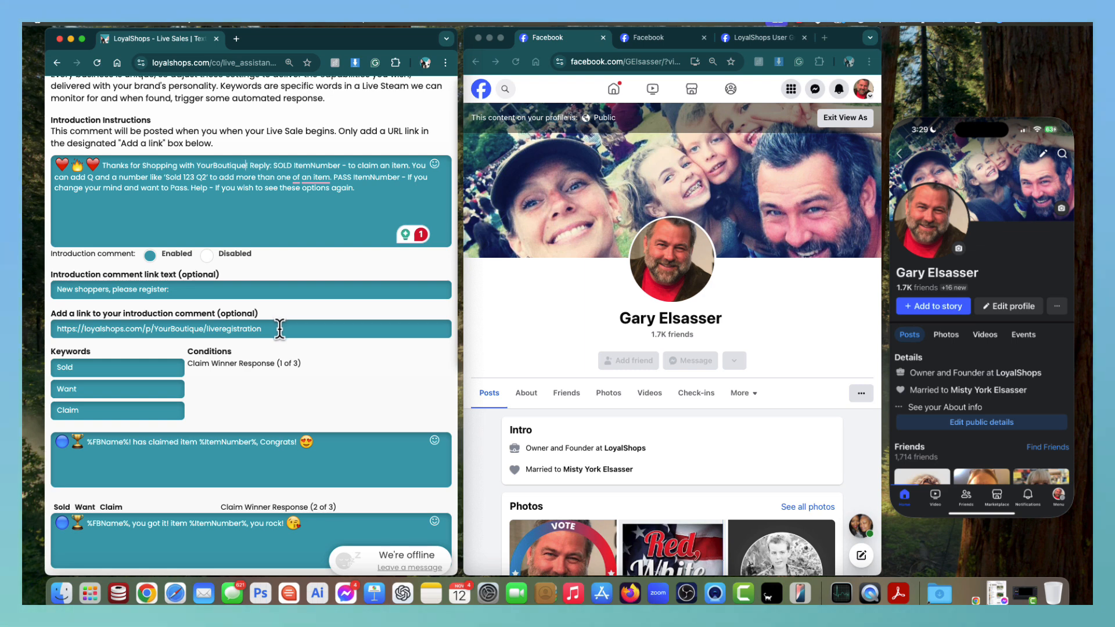
pyautogui.scroll(-3, 279, 329)
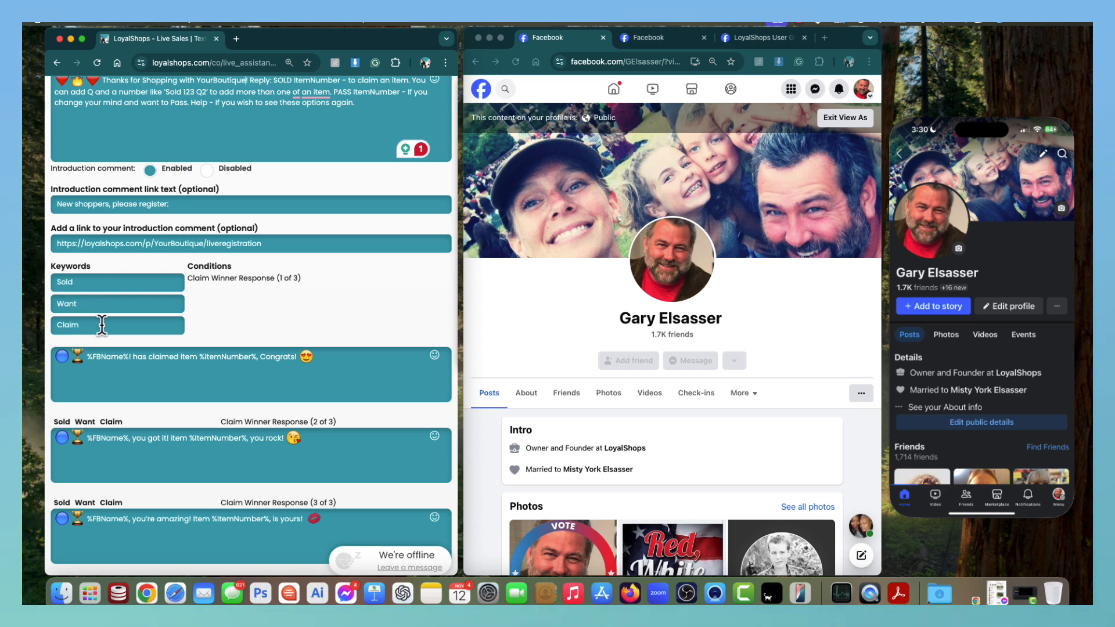
# Replace the third keyword 'Claim' with 'Bling', after trying Bam and Bid.
pyautogui.moveTo(96, 323); pyautogui.dragTo(51, 325)
pyautogui.write('Bling')
pyautogui.press('BackSpace')
pyautogui.press('BackSpace')
pyautogui.press('BackSpace')
pyautogui.press('BackSpace')
pyautogui.press('BackSpace')
pyautogui.write('A')
pyautogui.press('BackSpace')
pyautogui.write('Bam')
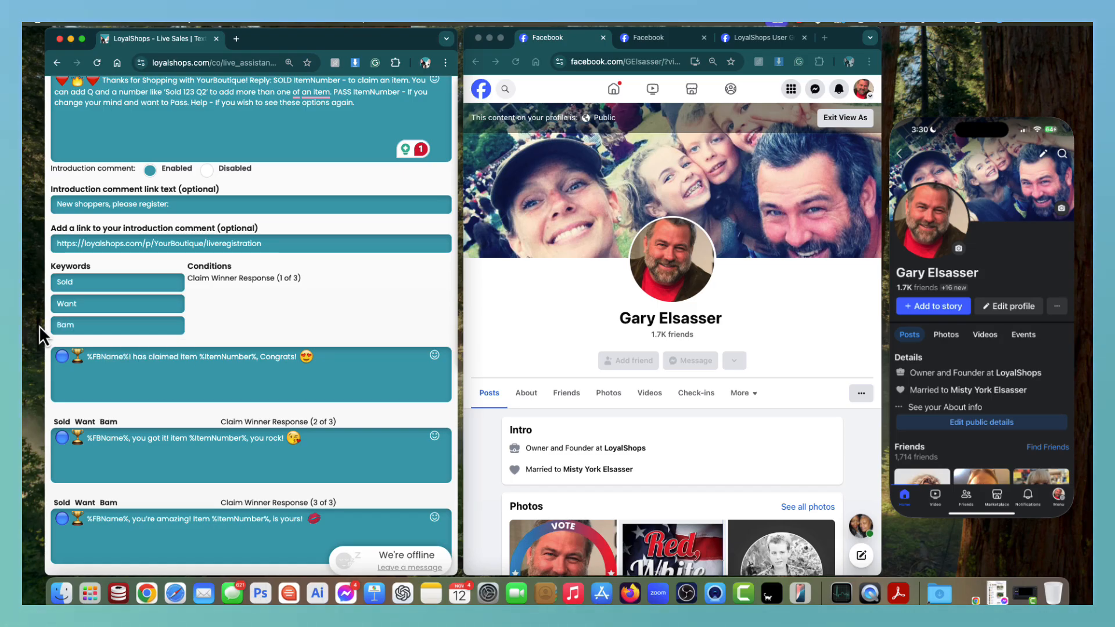
pyautogui.press('BackSpace')
pyautogui.press('BackSpace')
pyautogui.press('BackSpace')
pyautogui.write('Bid')
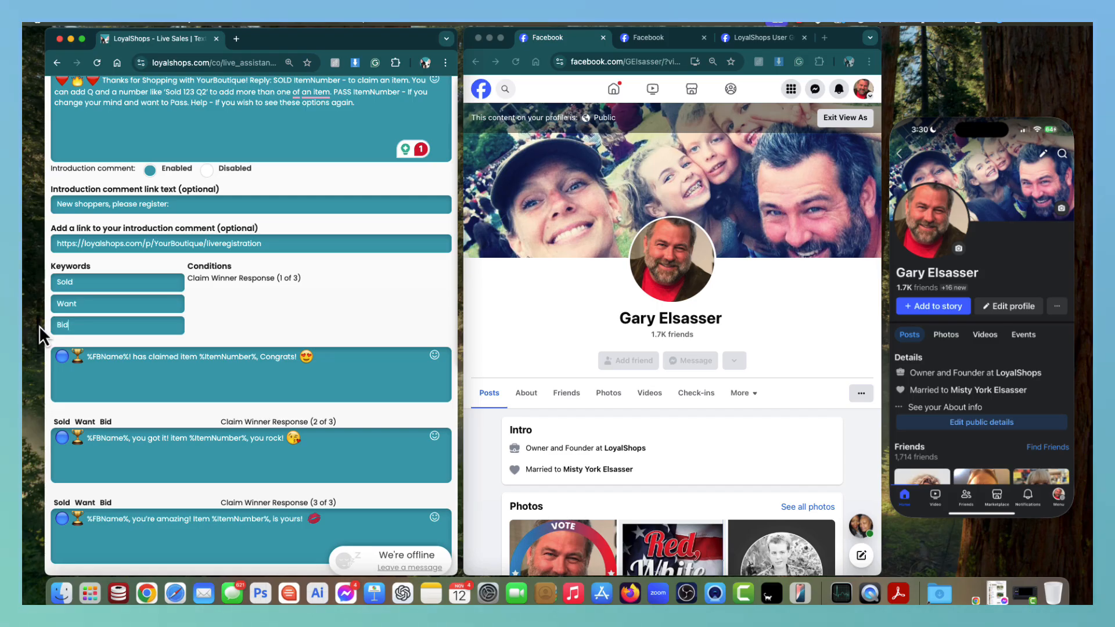
pyautogui.moveTo(79, 325); pyautogui.dragTo(35, 331)
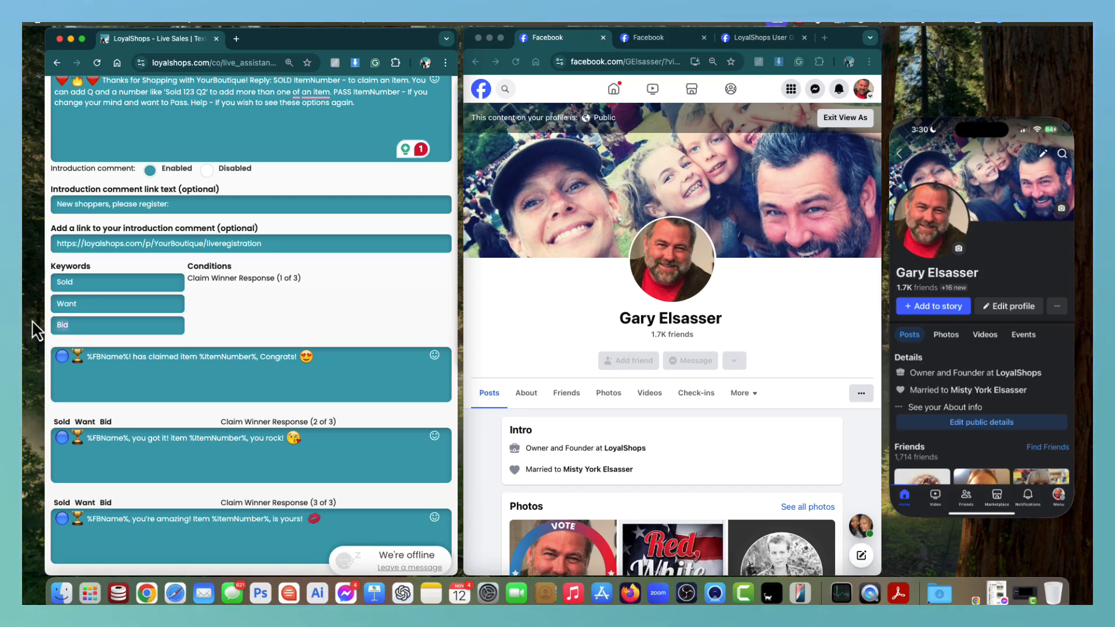
pyautogui.write('Bling')
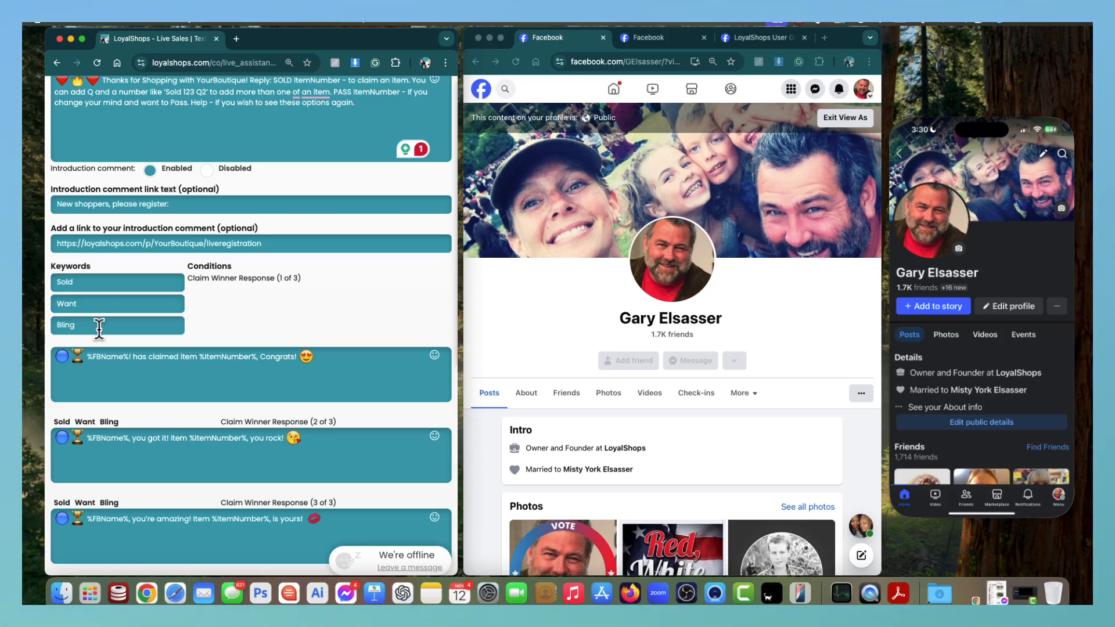
# Compare the SOLD word in the introduction comment with the Sold keyword.
pyautogui.scroll(2, 126, 327)
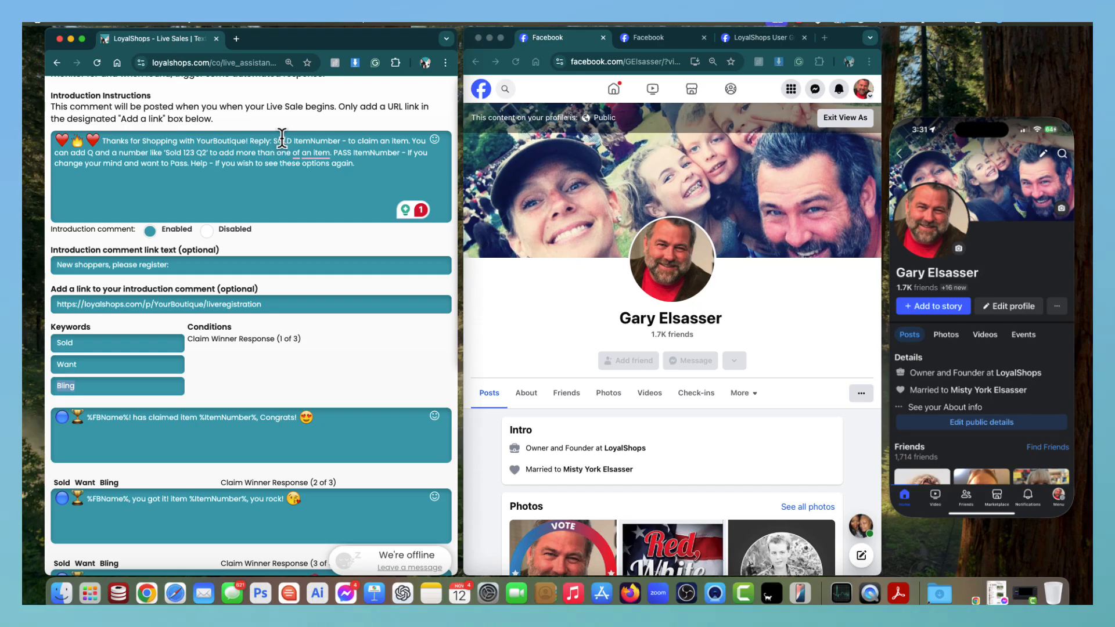
pyautogui.doubleClick(282, 141)
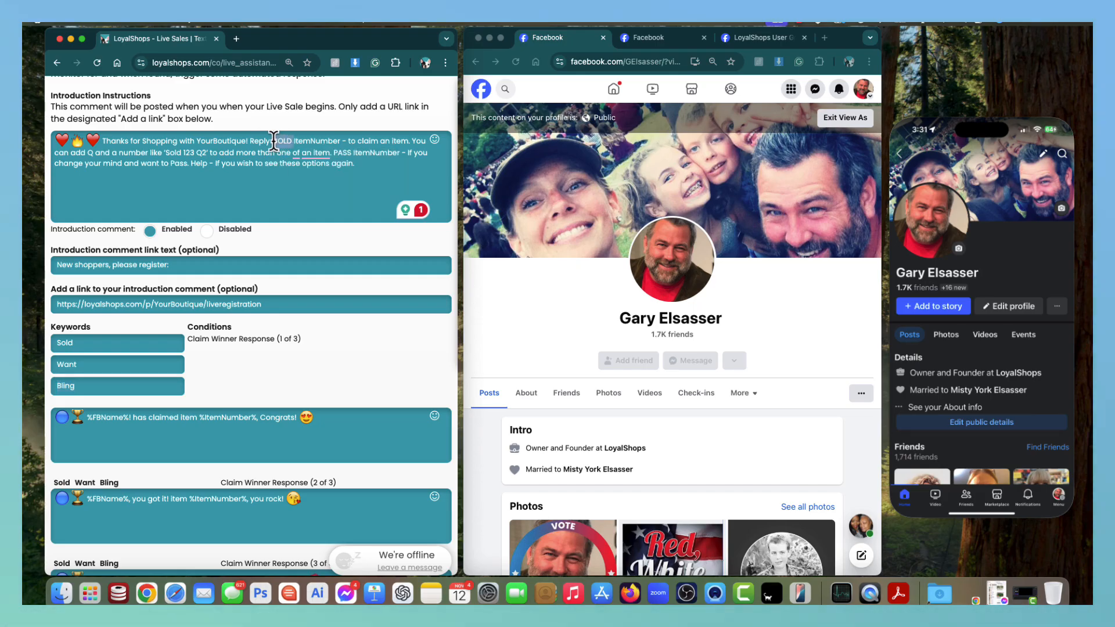
pyautogui.click(249, 389)
pyautogui.doubleClick(67, 338)
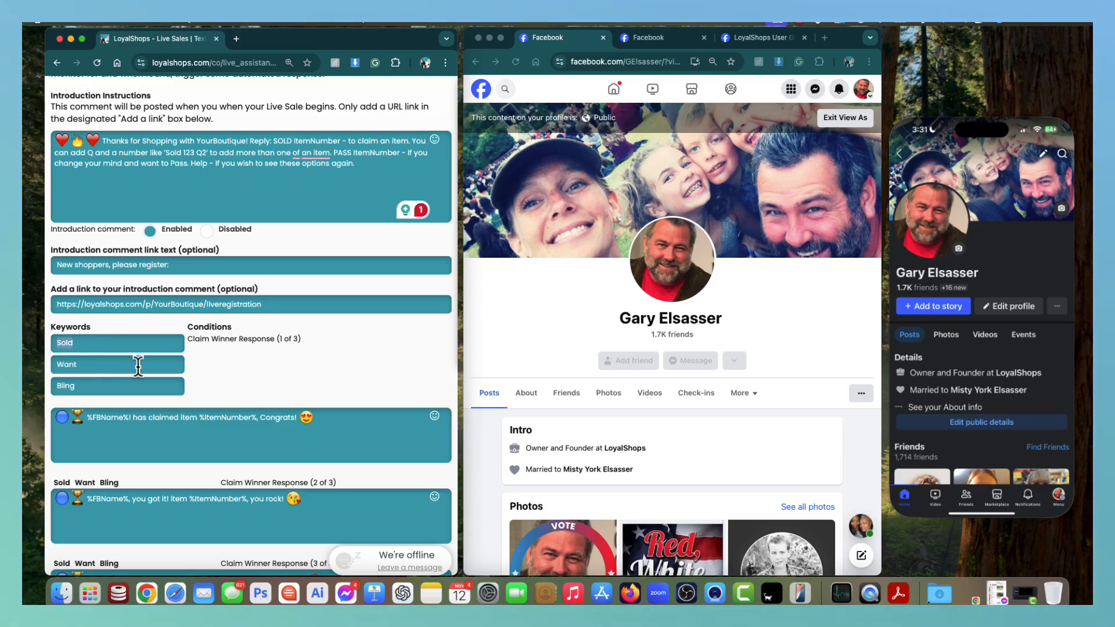
pyautogui.scroll(-5, 166, 349)
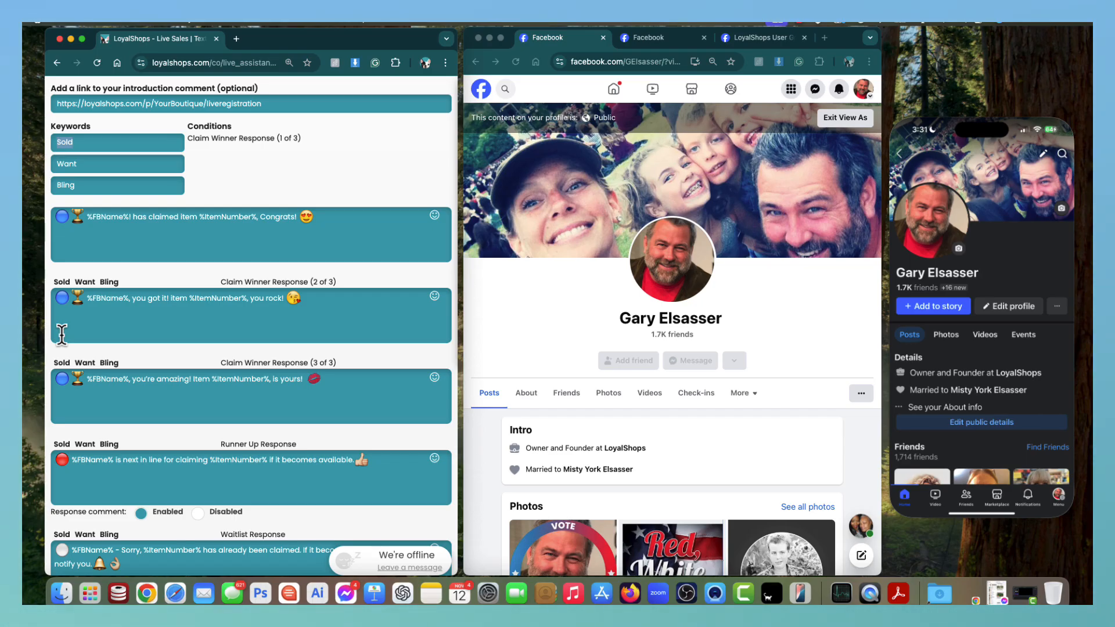
# Highlight the %FBName% and %ItemNumber% placeholders in the first Claim Winner Response.
pyautogui.scroll(-2, 62, 334)
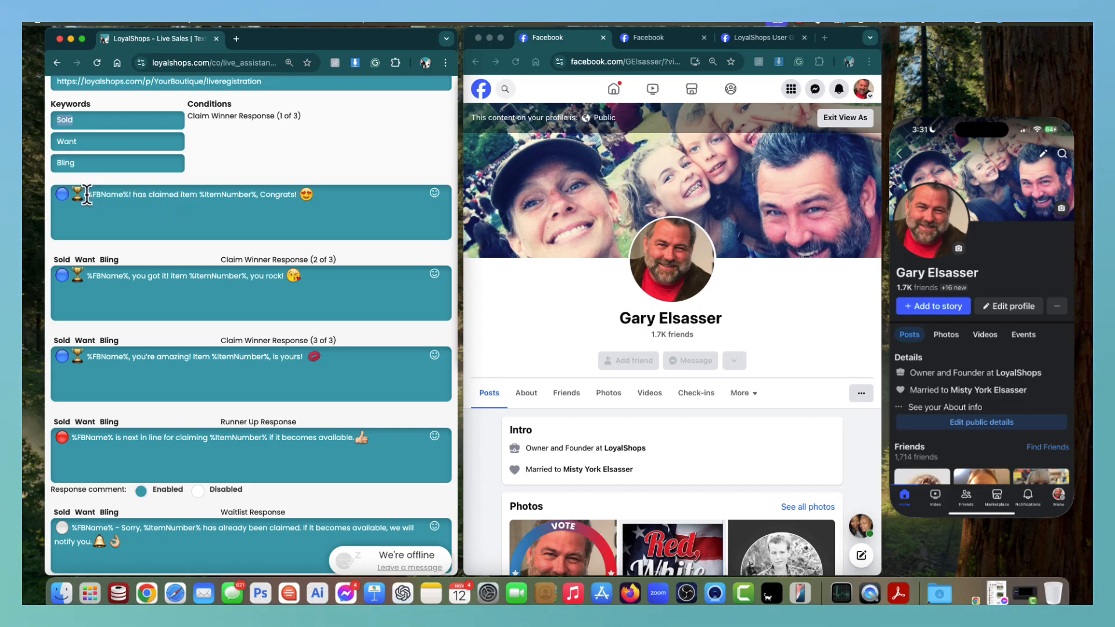
pyautogui.moveTo(87, 195); pyautogui.dragTo(126, 195)
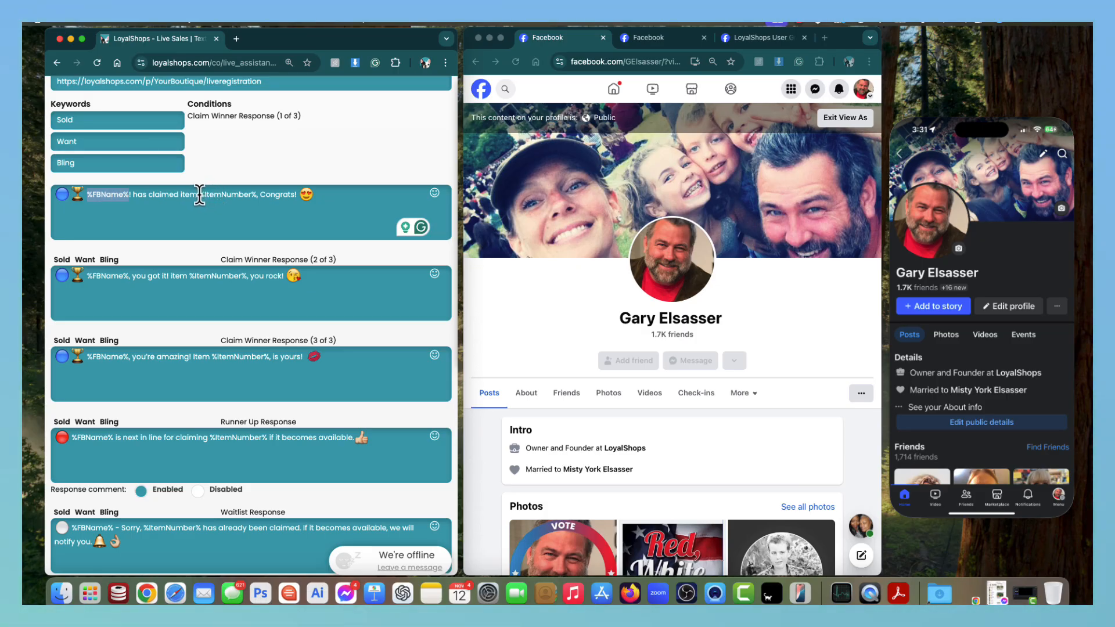
pyautogui.moveTo(199, 195); pyautogui.dragTo(257, 195)
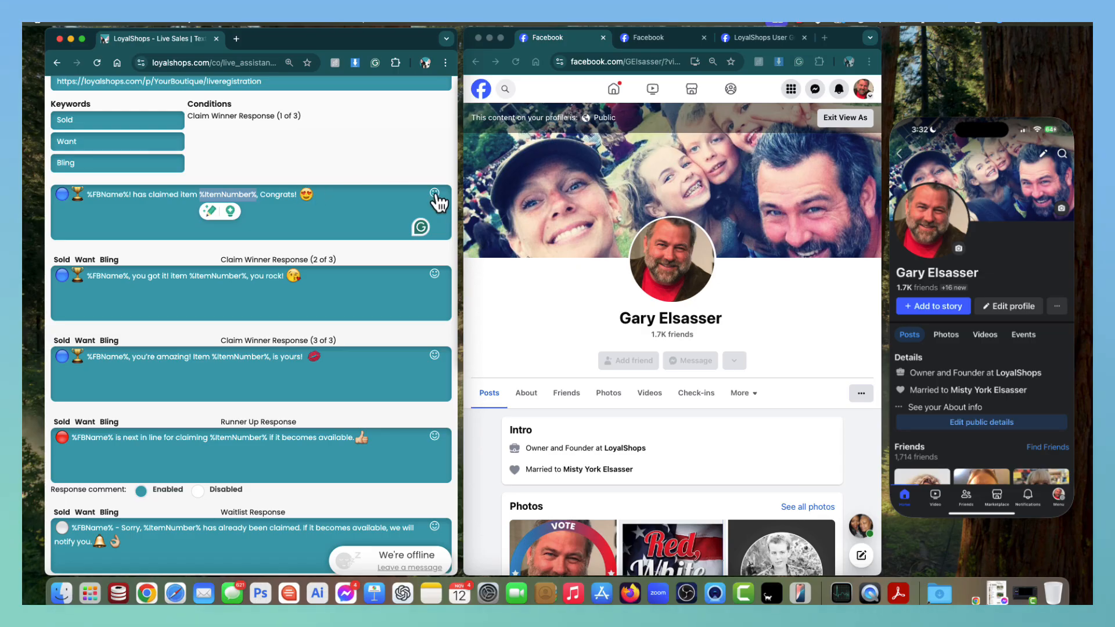
# Delete the heart-eyes emoji after 'Congrats!' and bring up the emoji choices.
pyautogui.click(314, 195)
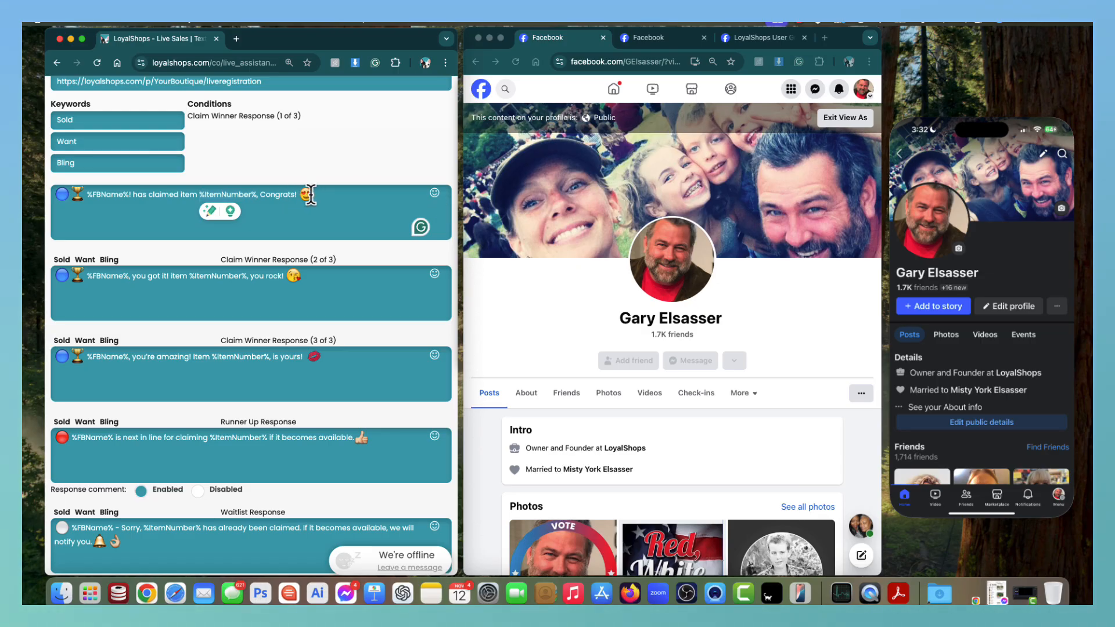
pyautogui.press('BackSpace')
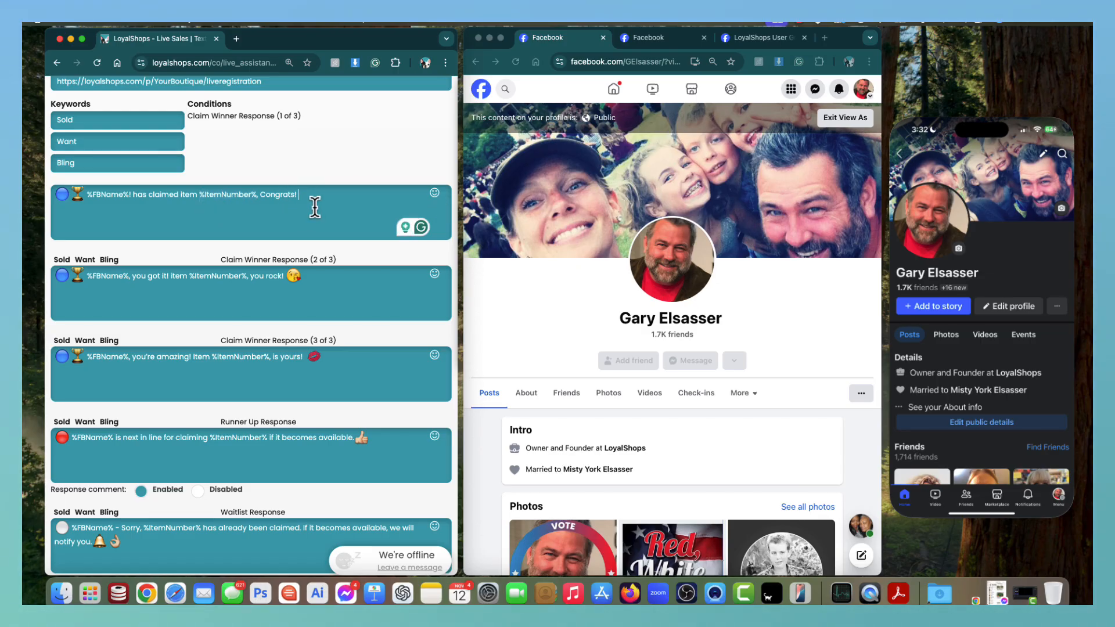
pyautogui.click(435, 193)
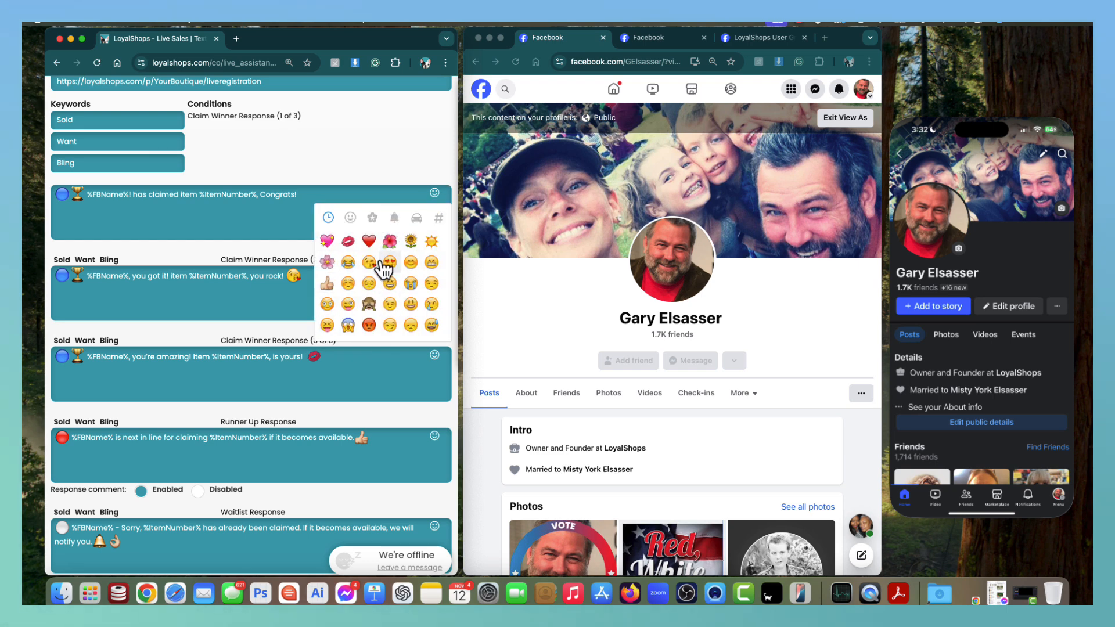
pyautogui.click(411, 306)
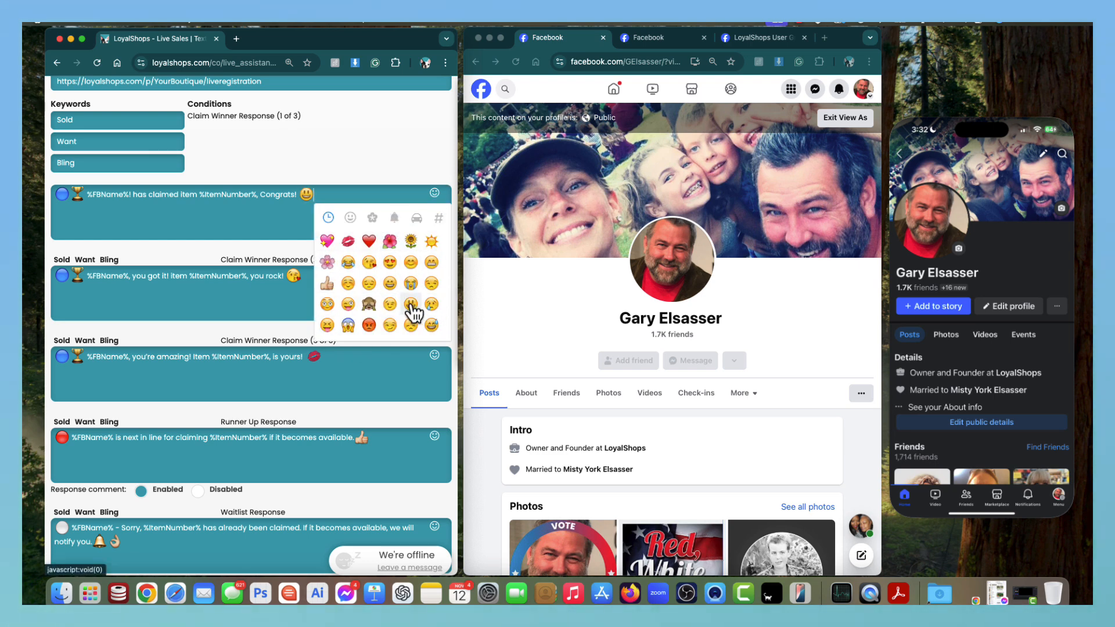
pyautogui.click(312, 166)
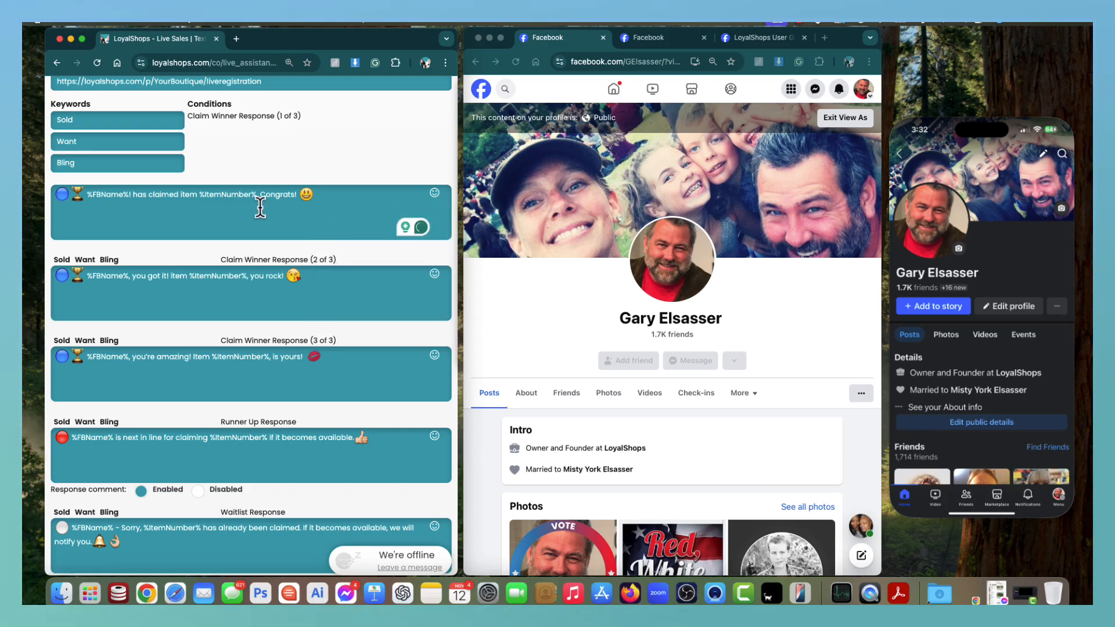
pyautogui.scroll(-5, 244, 214)
pyautogui.scroll(-4, 243, 213)
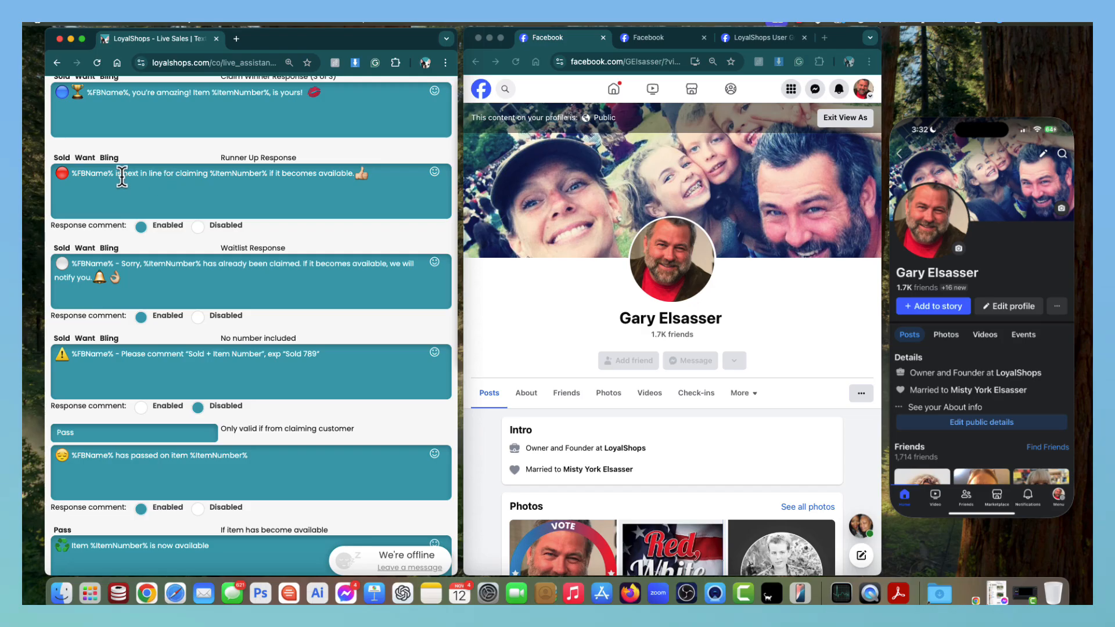
pyautogui.scroll(-3, 76, 174)
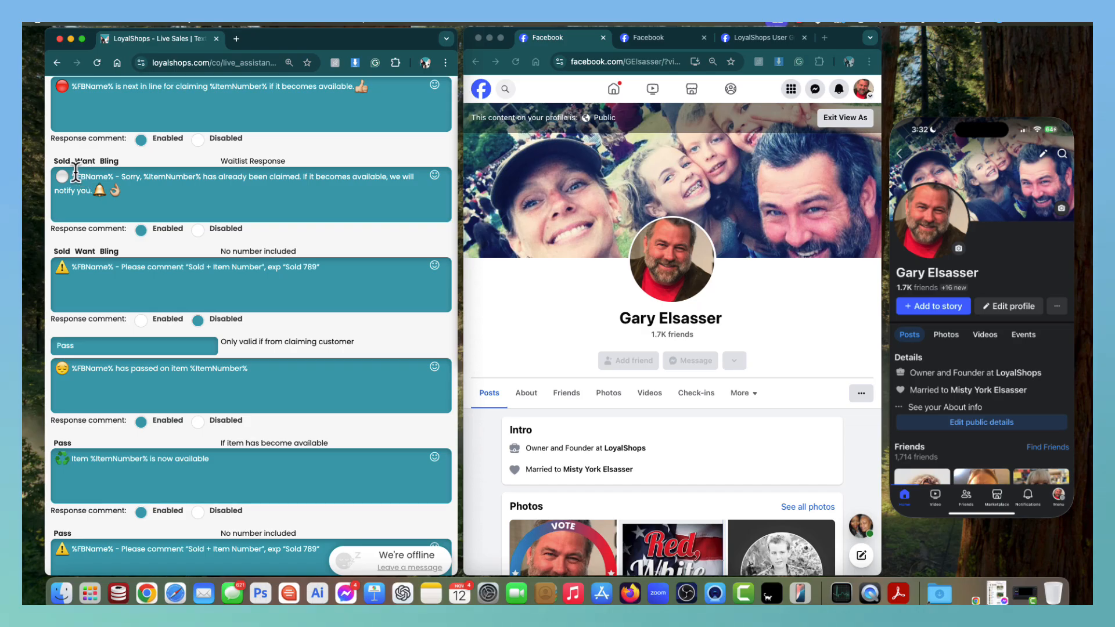
pyautogui.scroll(-6, 75, 172)
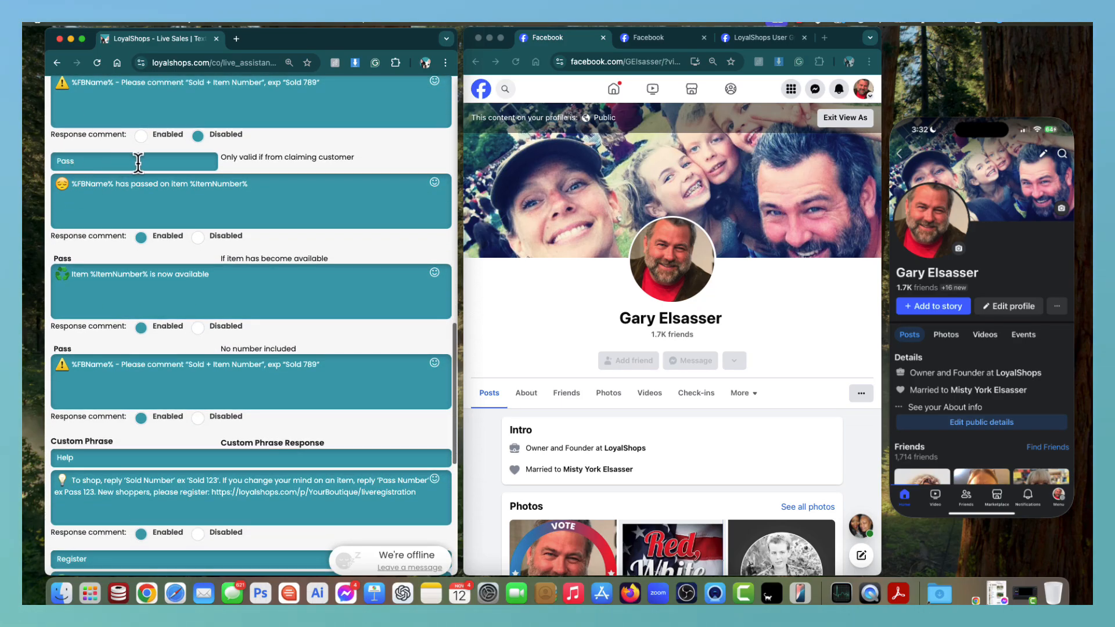
pyautogui.scroll(-4, 125, 187)
pyautogui.scroll(-1, 125, 188)
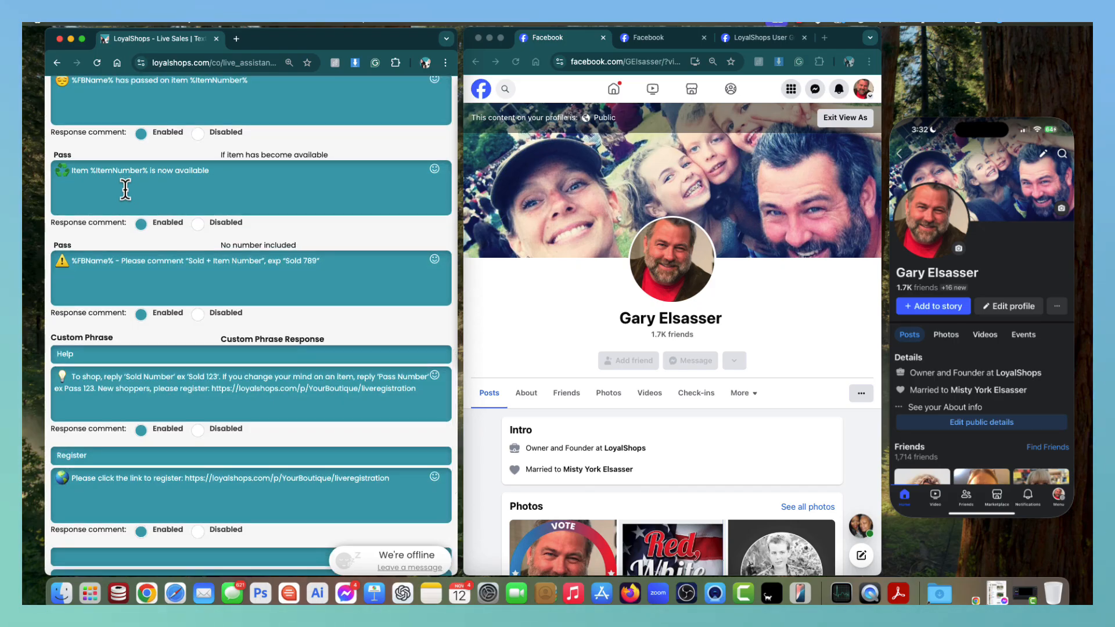
pyautogui.scroll(-1, 125, 189)
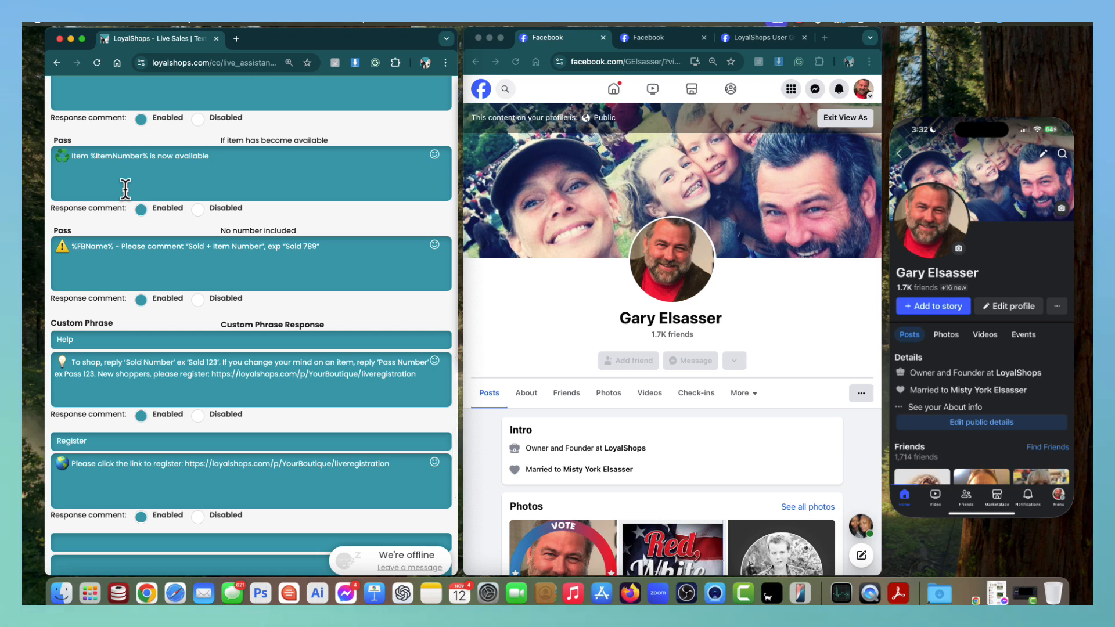
pyautogui.scroll(-5, 125, 189)
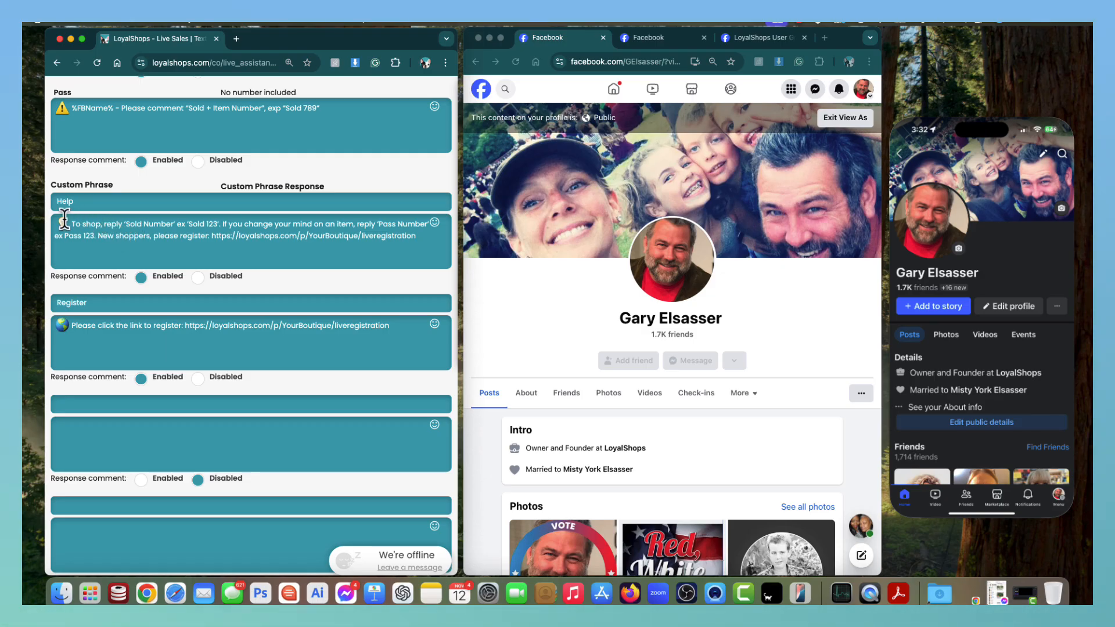
pyautogui.moveTo(64, 222); pyautogui.dragTo(277, 232)
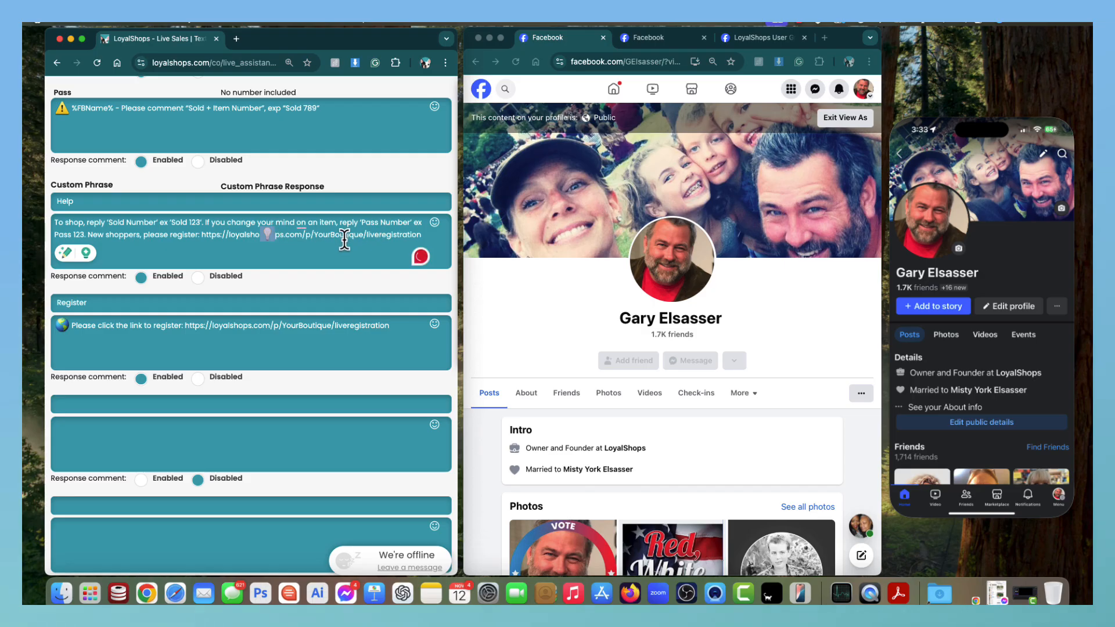
pyautogui.press('super+z')
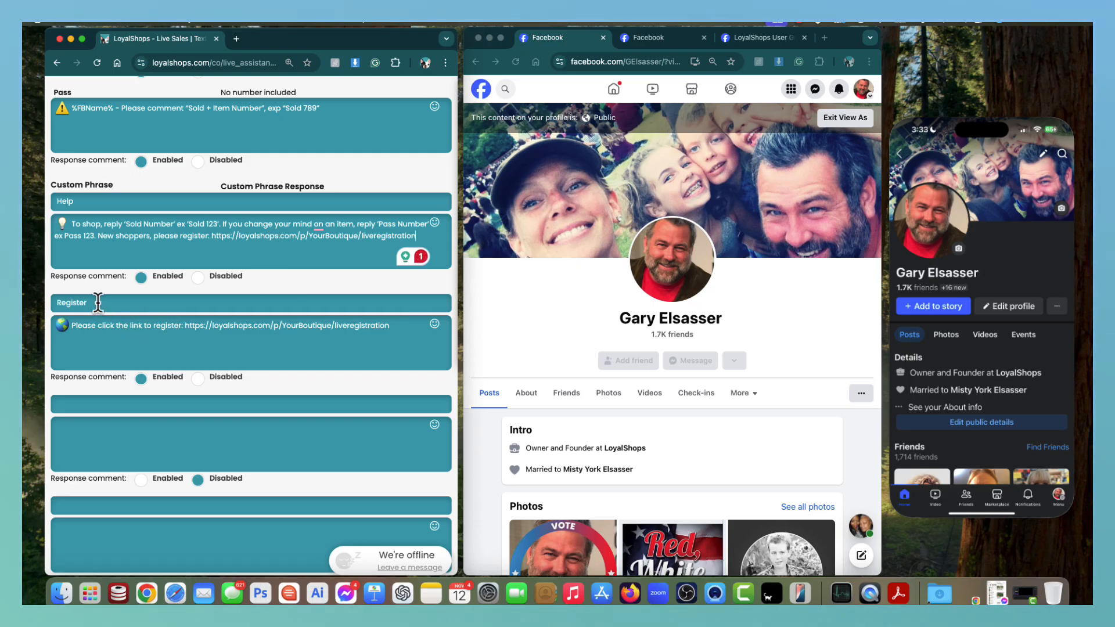
pyautogui.moveTo(94, 303); pyautogui.dragTo(51, 301)
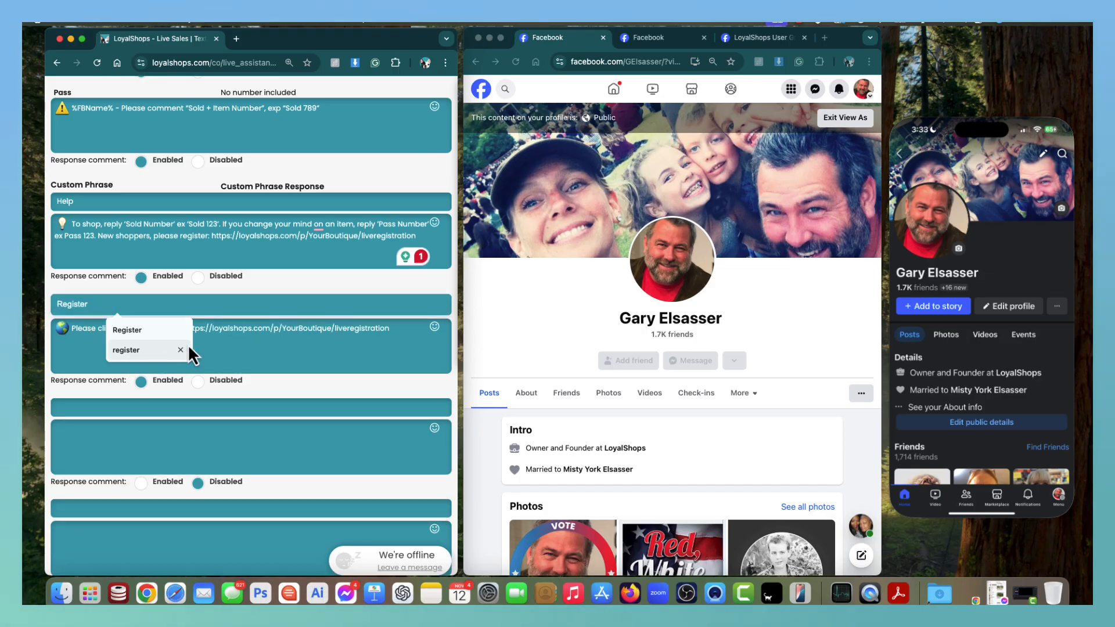
pyautogui.click(227, 334)
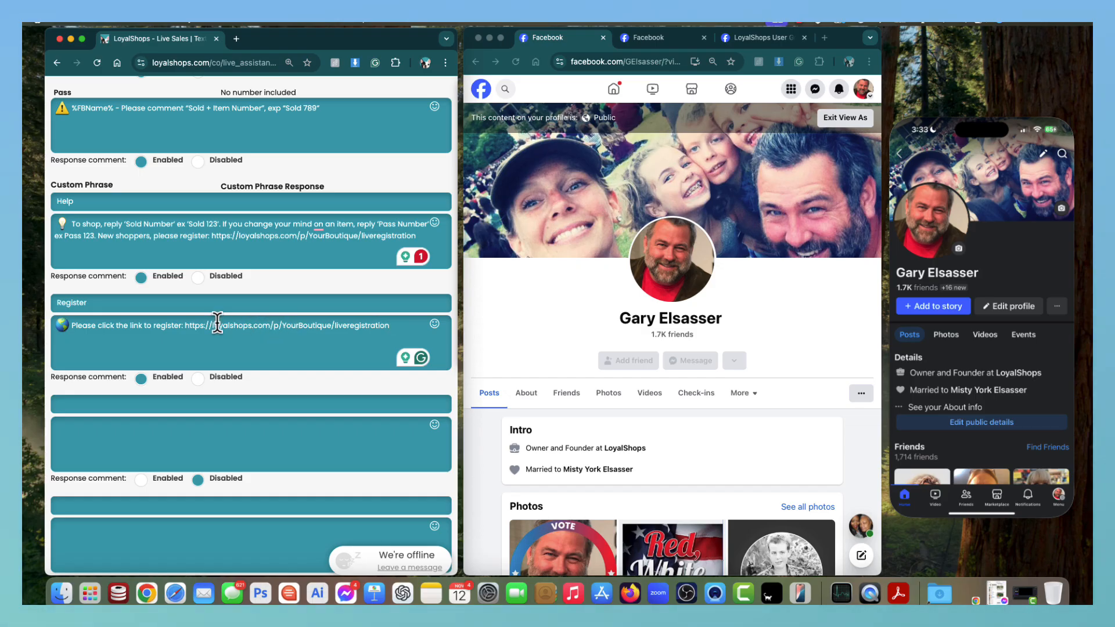
pyautogui.scroll(-3, 163, 338)
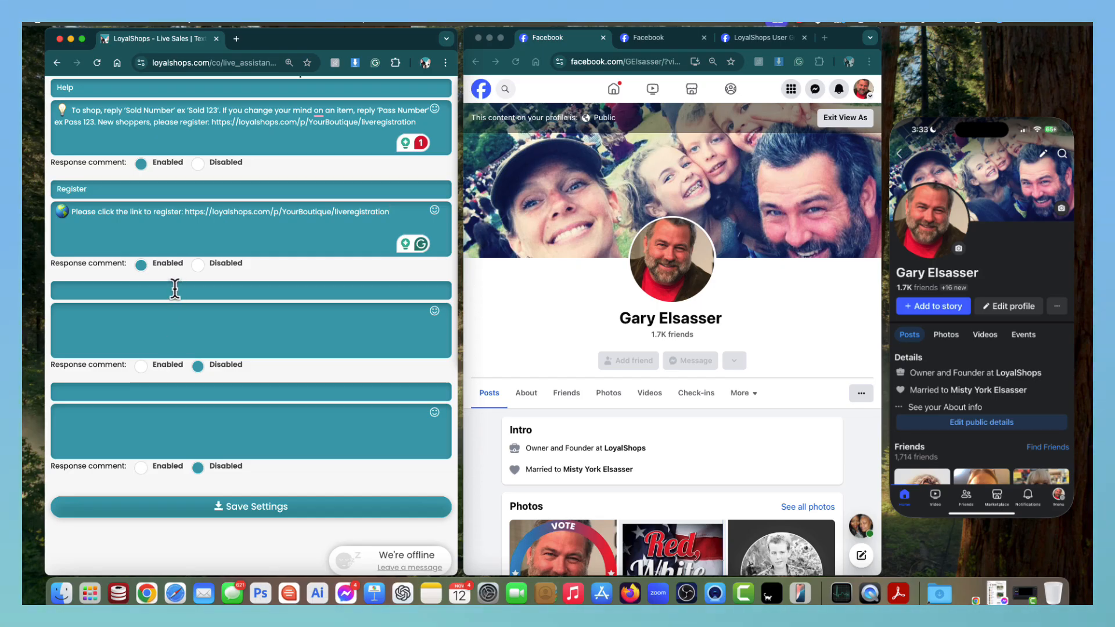
pyautogui.scroll(-1, 165, 284)
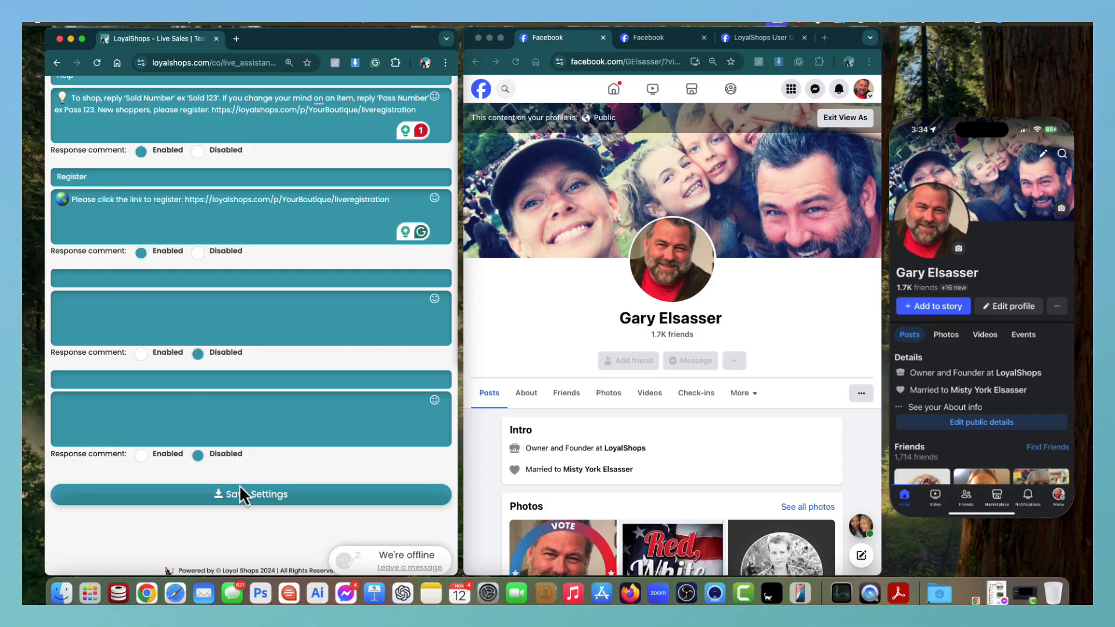
pyautogui.click(91, 279)
pyautogui.write('Join')
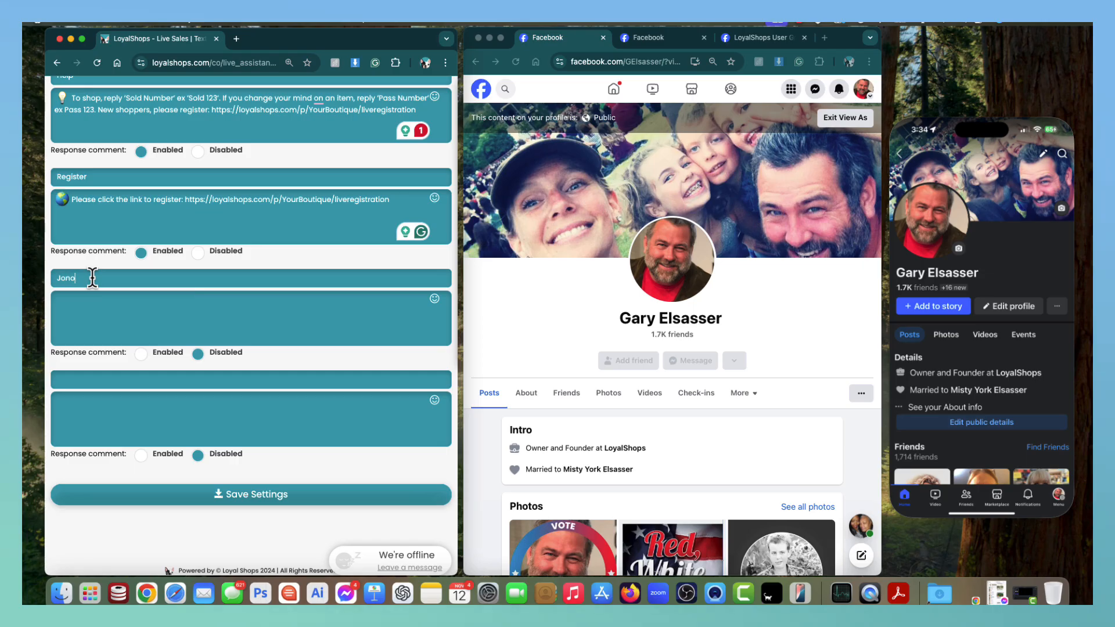
pyautogui.click(102, 308)
pyautogui.write('come')
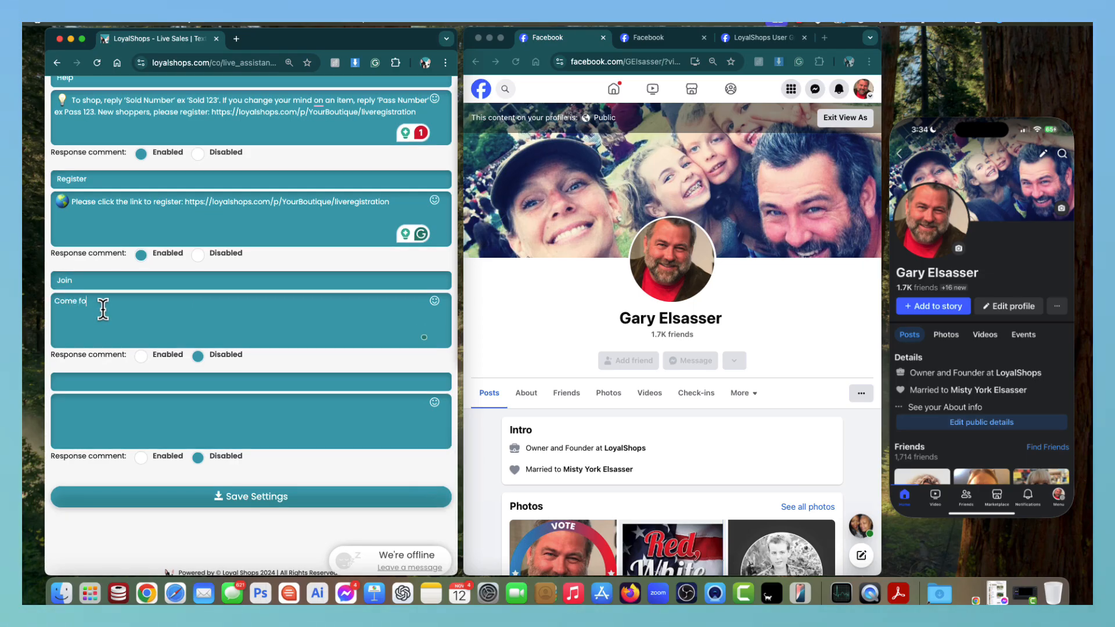
pyautogui.write(' follows on our ')
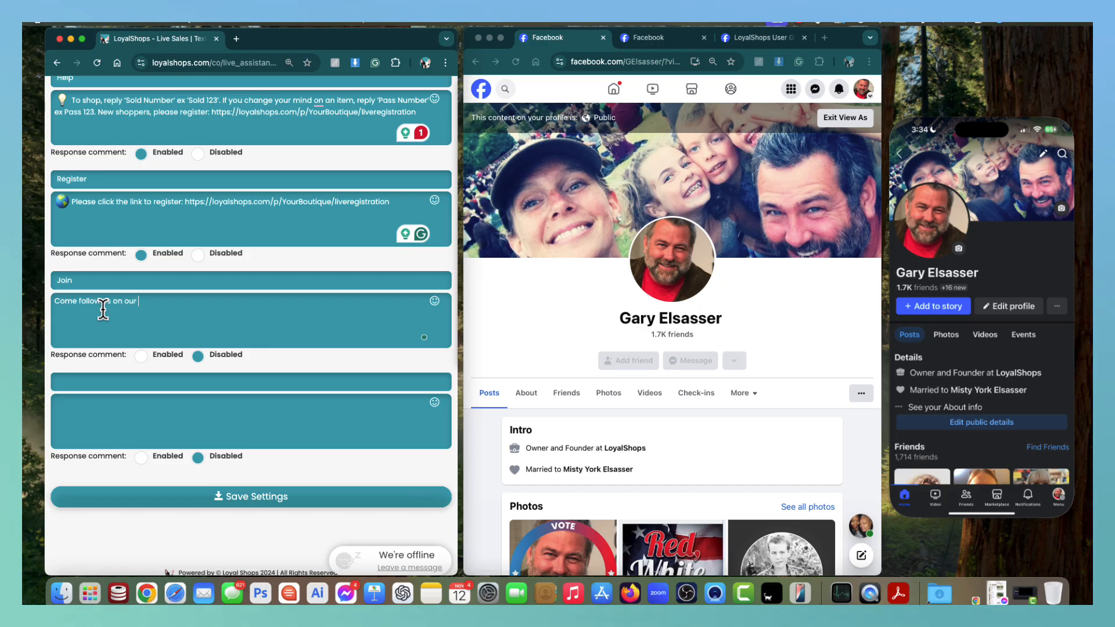
pyautogui.write('webs')
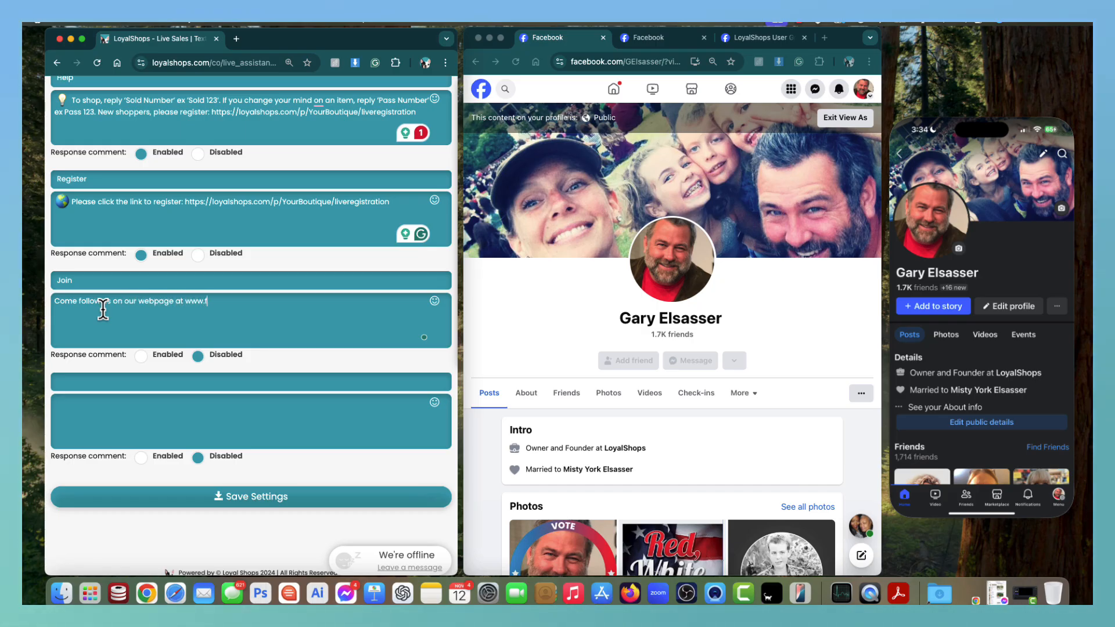
pyautogui.write('age at www.facebook.com/loyalshops')
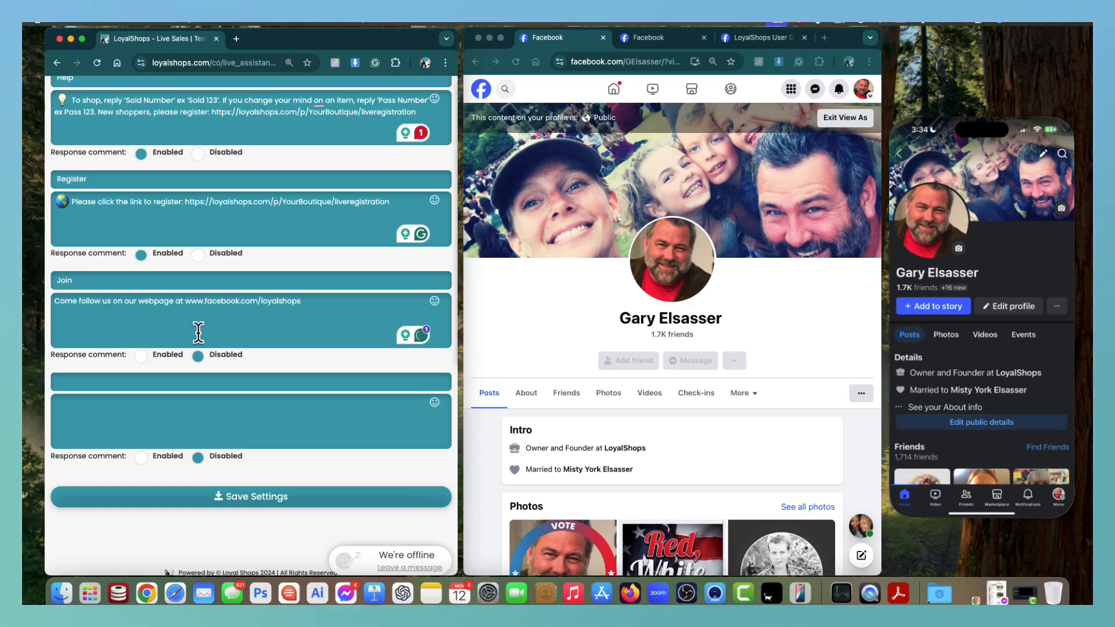
pyautogui.click(140, 356)
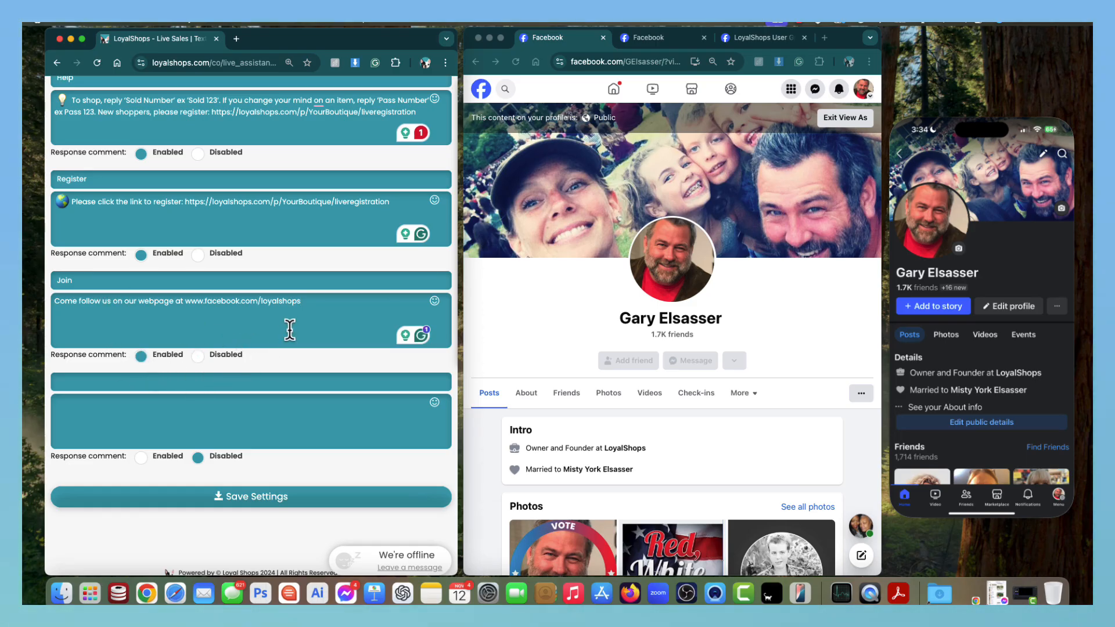
pyautogui.scroll(-1, 287, 438)
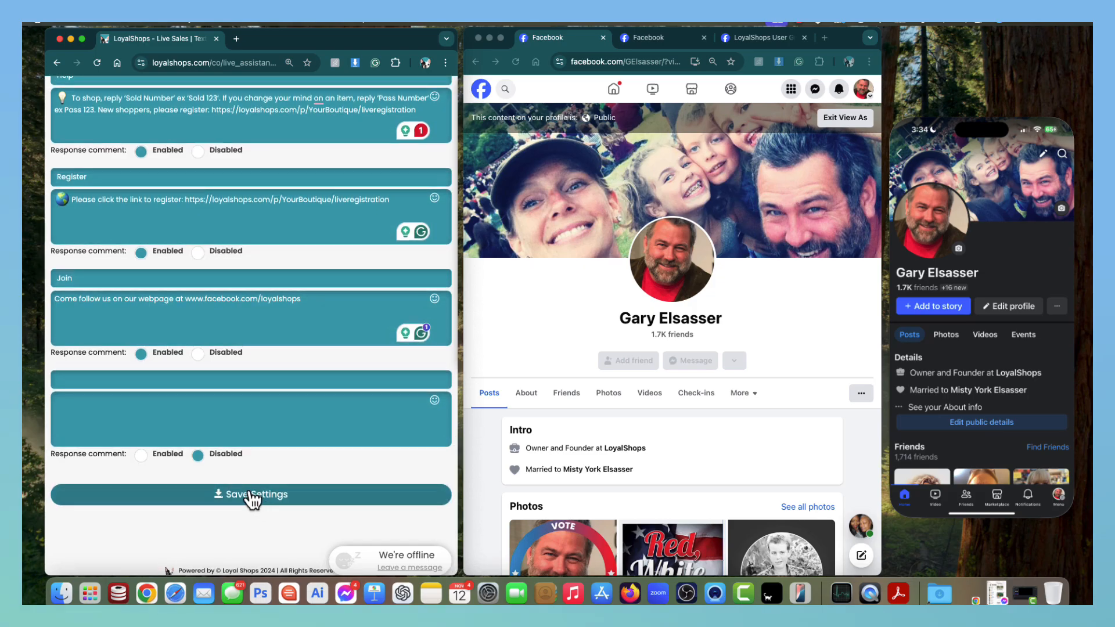
pyautogui.click(242, 495)
pyautogui.click(244, 499)
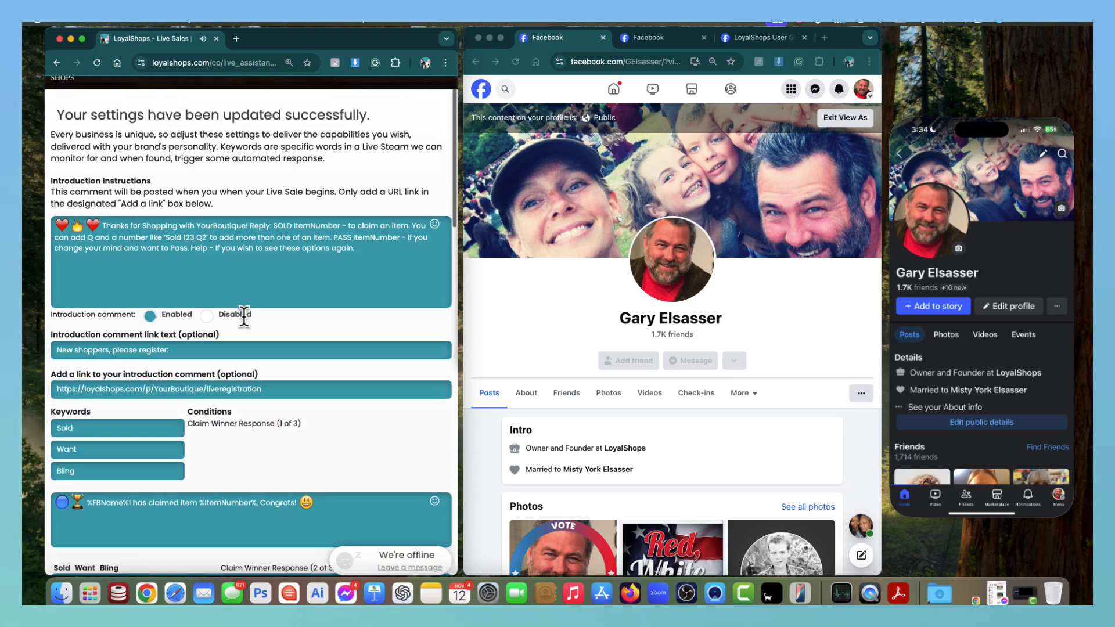
# Navigate to Landing Pages through the hamburger menu.
pyautogui.scroll(-5, 243, 318)
pyautogui.scroll(6, 250, 314)
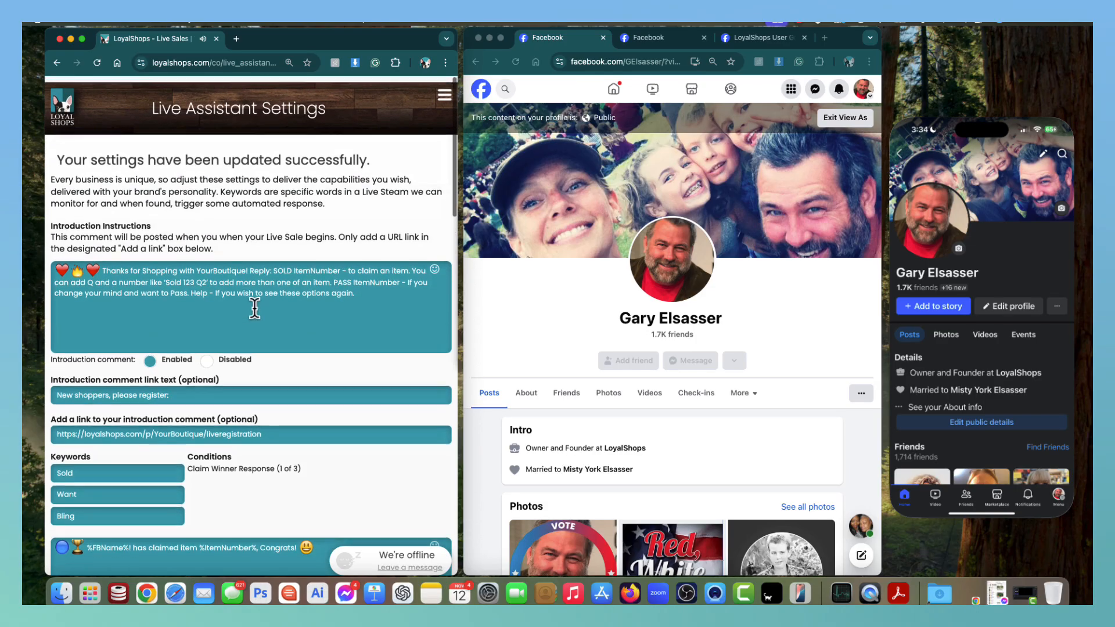
pyautogui.scroll(-1, 312, 227)
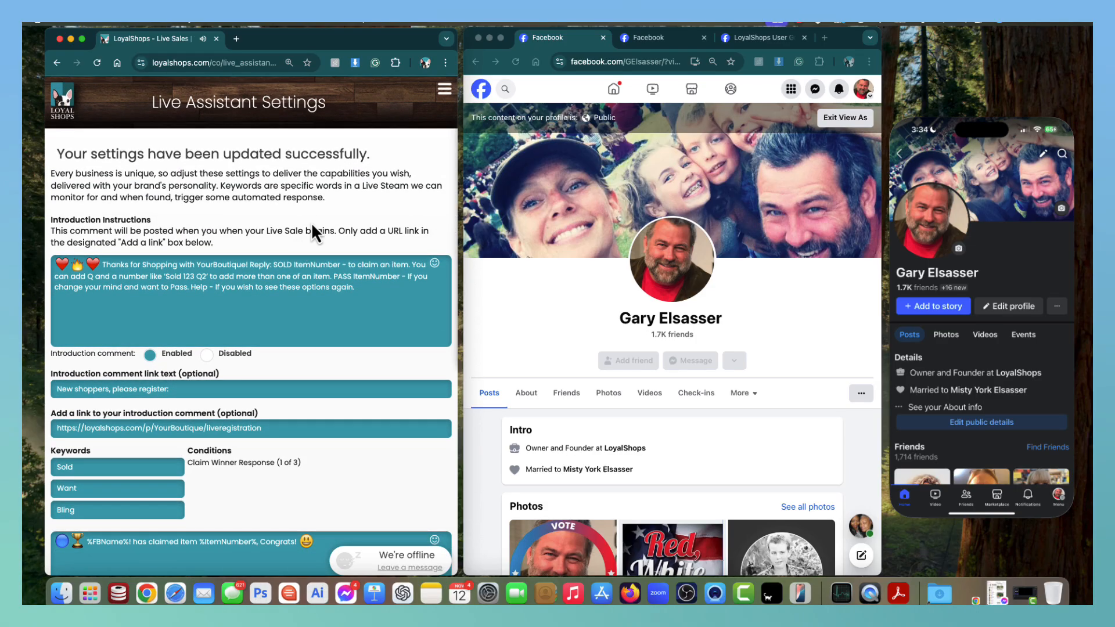
pyautogui.click(444, 88)
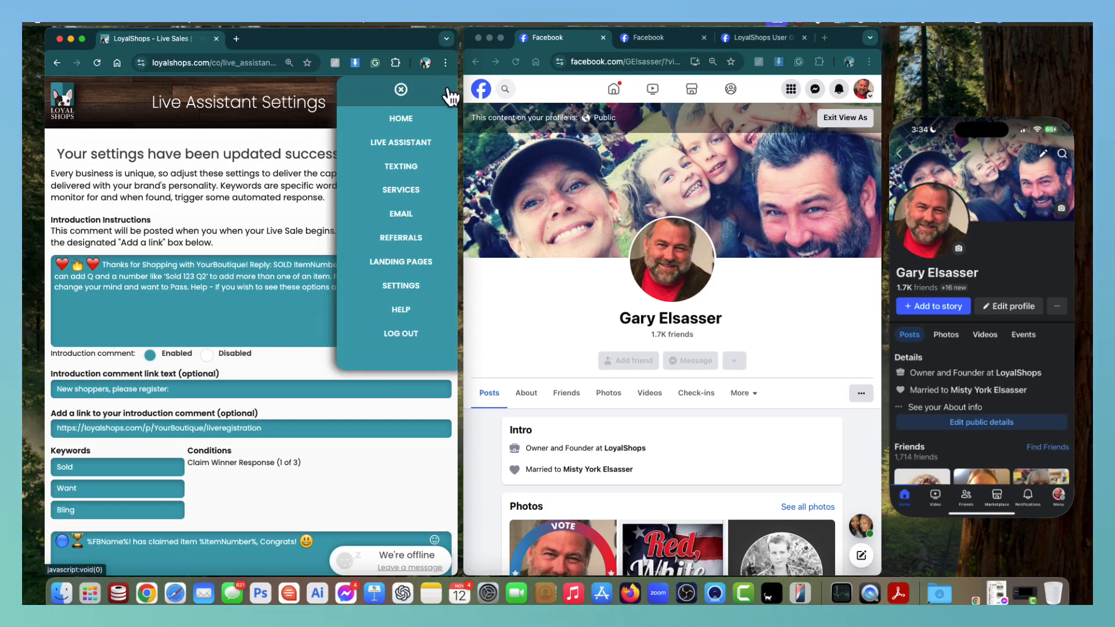
pyautogui.click(409, 265)
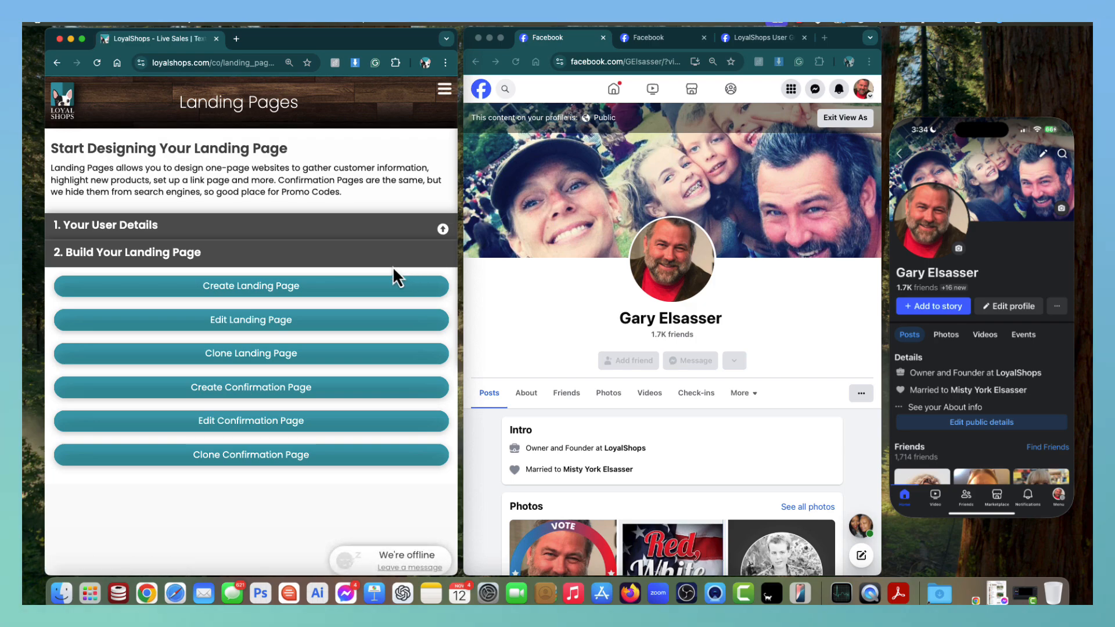
# Edit the LiveRegistration landing page and copy its custom URL ending /liveregistration.
pyautogui.click(259, 327)
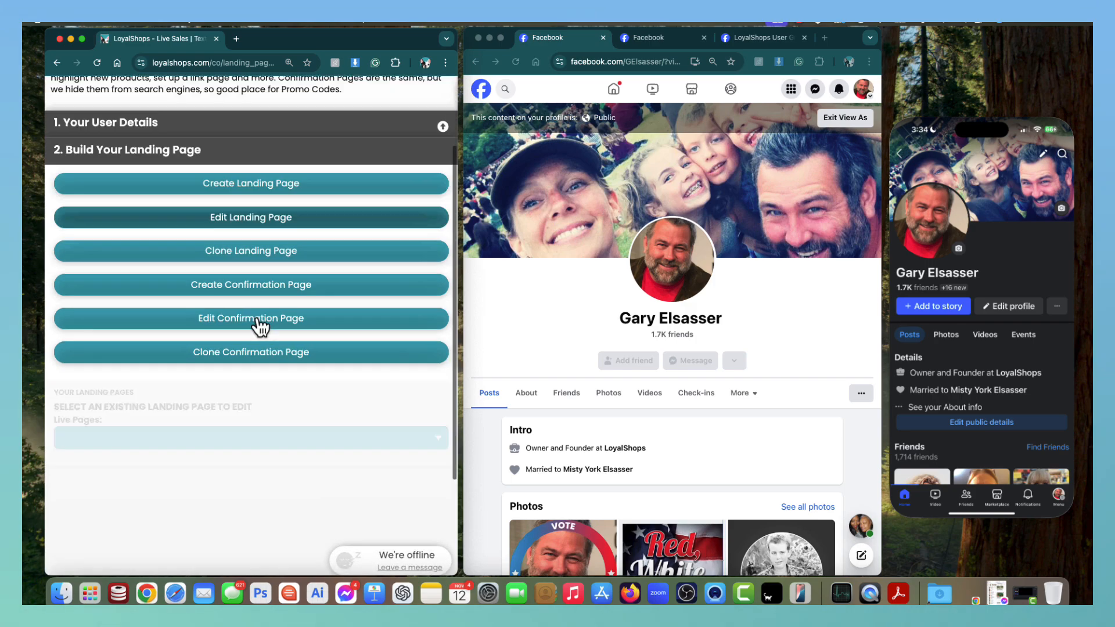
pyautogui.click(232, 295)
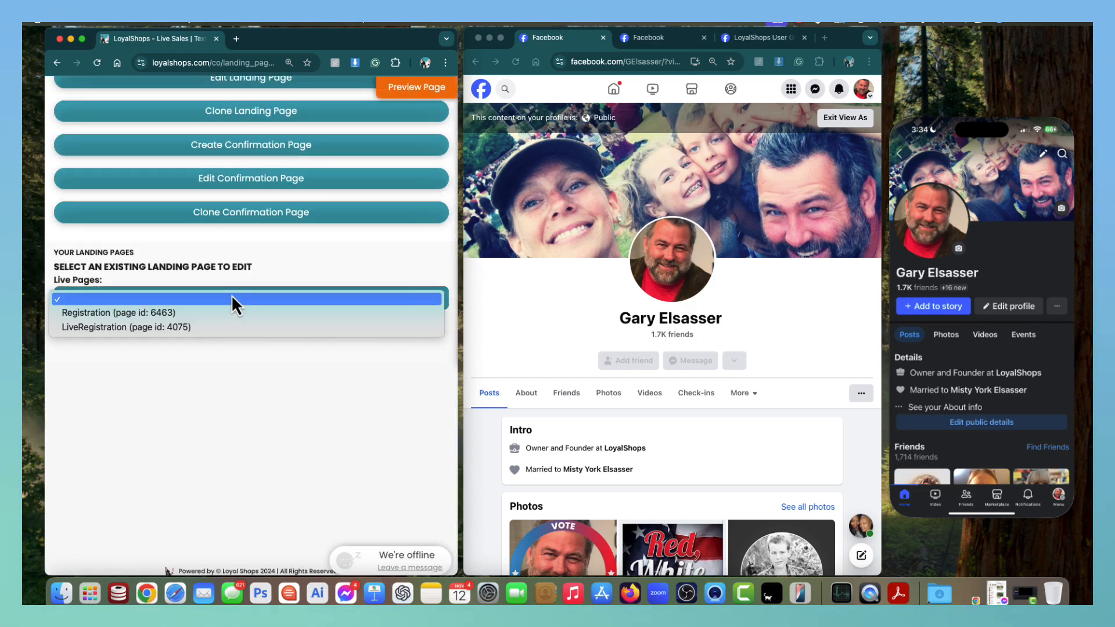
pyautogui.click(200, 312)
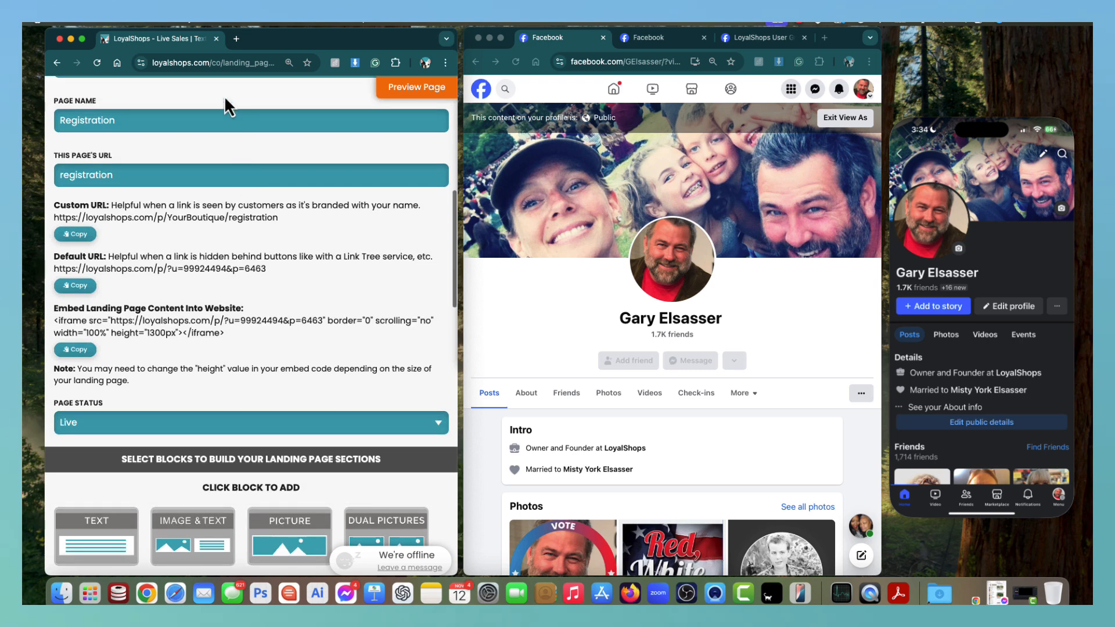
pyautogui.scroll(2, 225, 95)
pyautogui.click(225, 117)
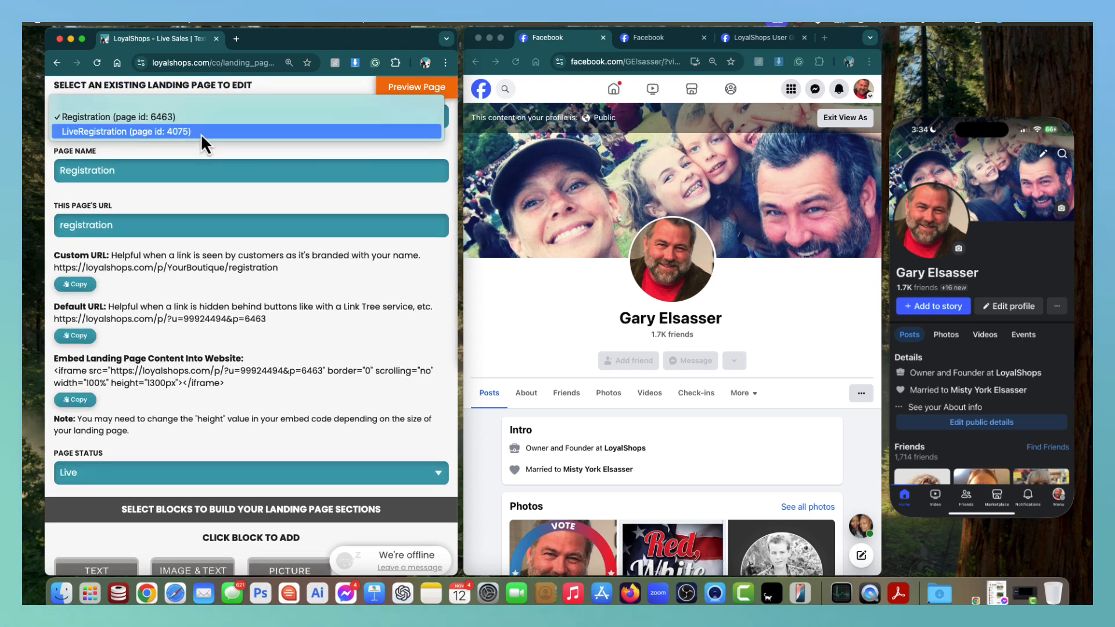
pyautogui.click(201, 132)
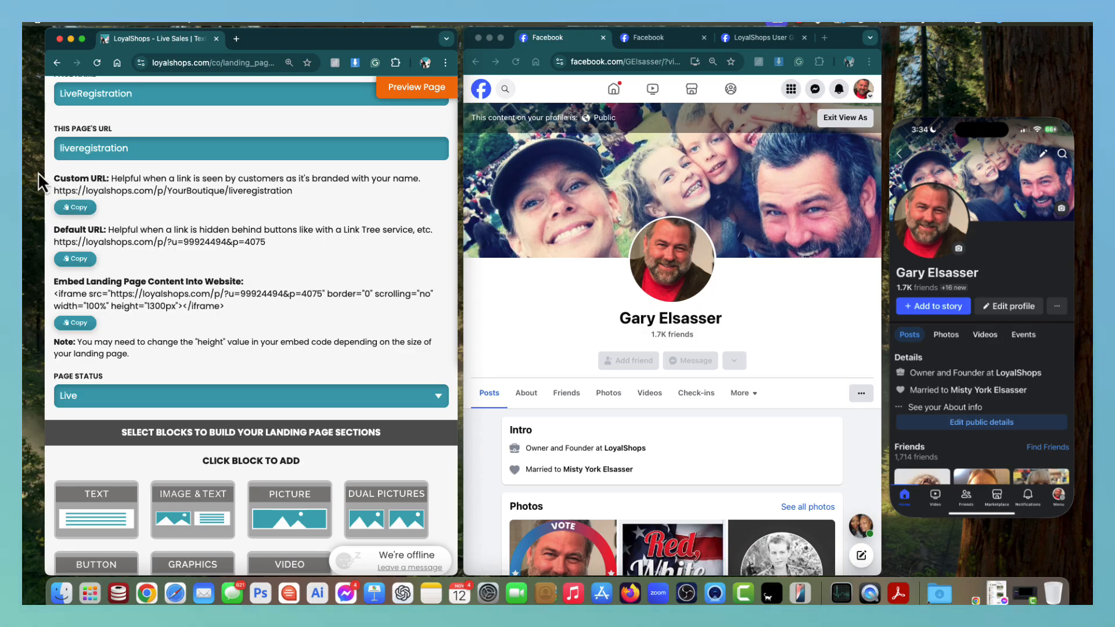
pyautogui.click(77, 207)
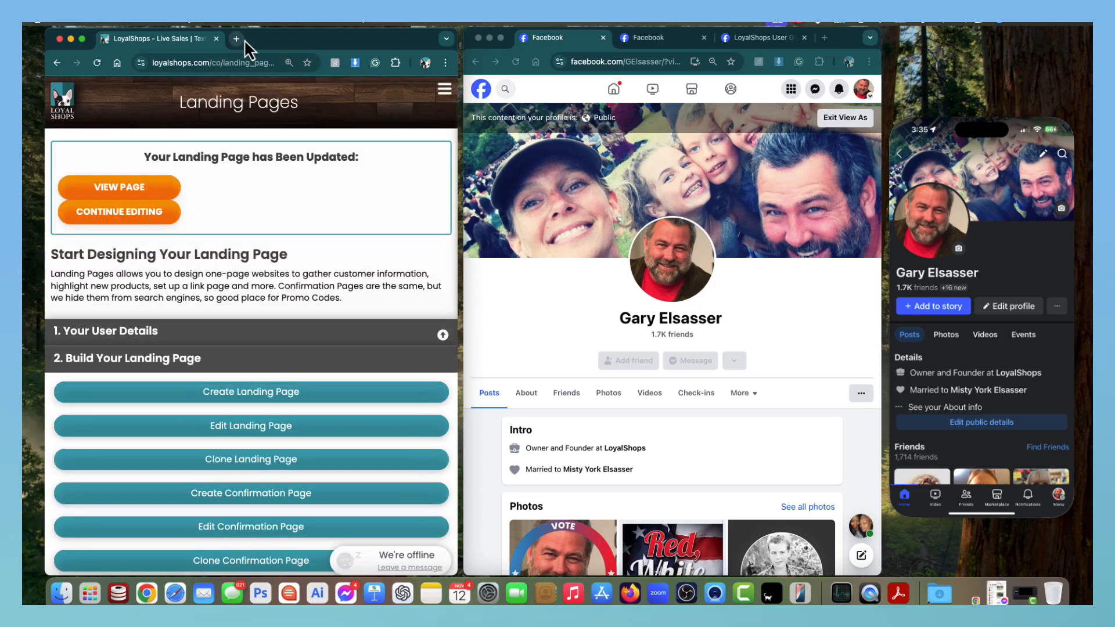
# Load the copied /liveregistration URL in a new browser tab and select the Facebook Name field.
pyautogui.click(236, 39)
pyautogui.click(216, 60)
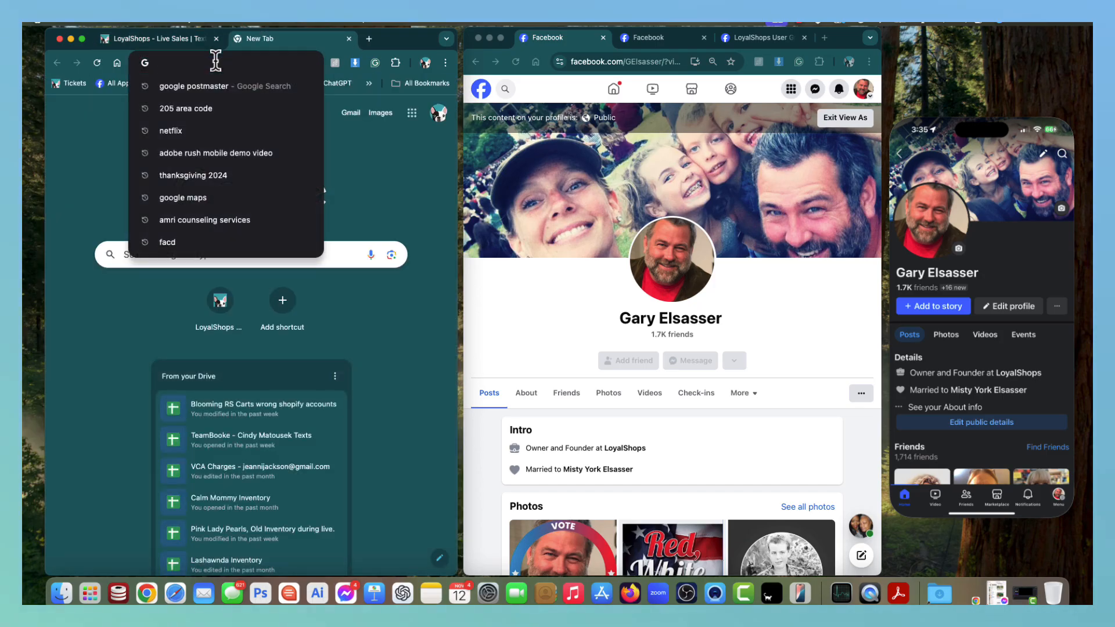
pyautogui.press('super+v')
pyautogui.press('Return')
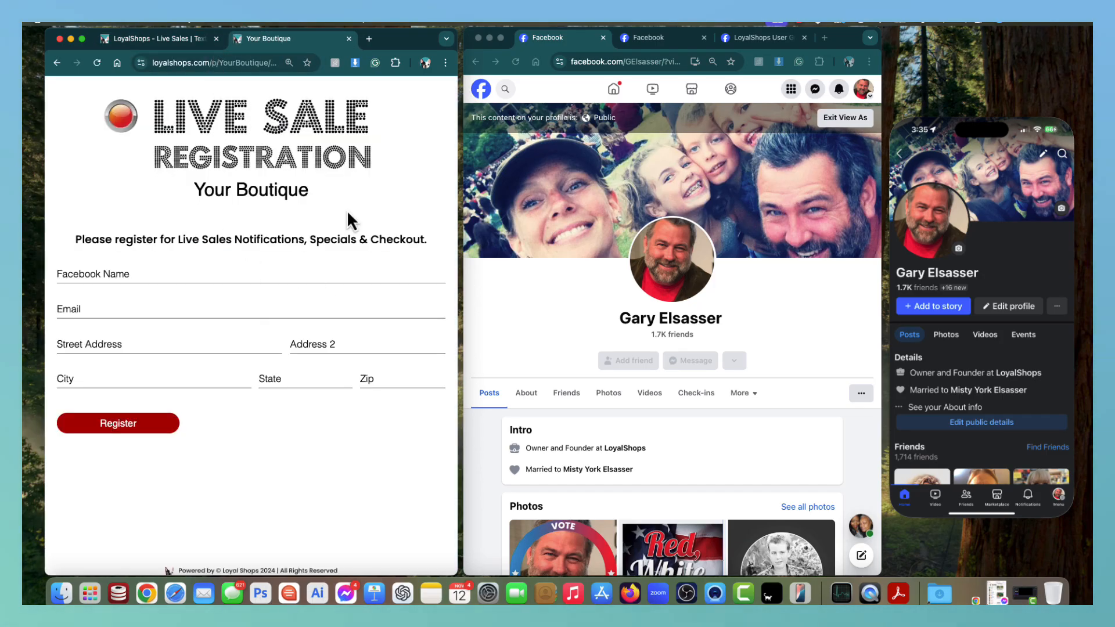
pyautogui.click(103, 276)
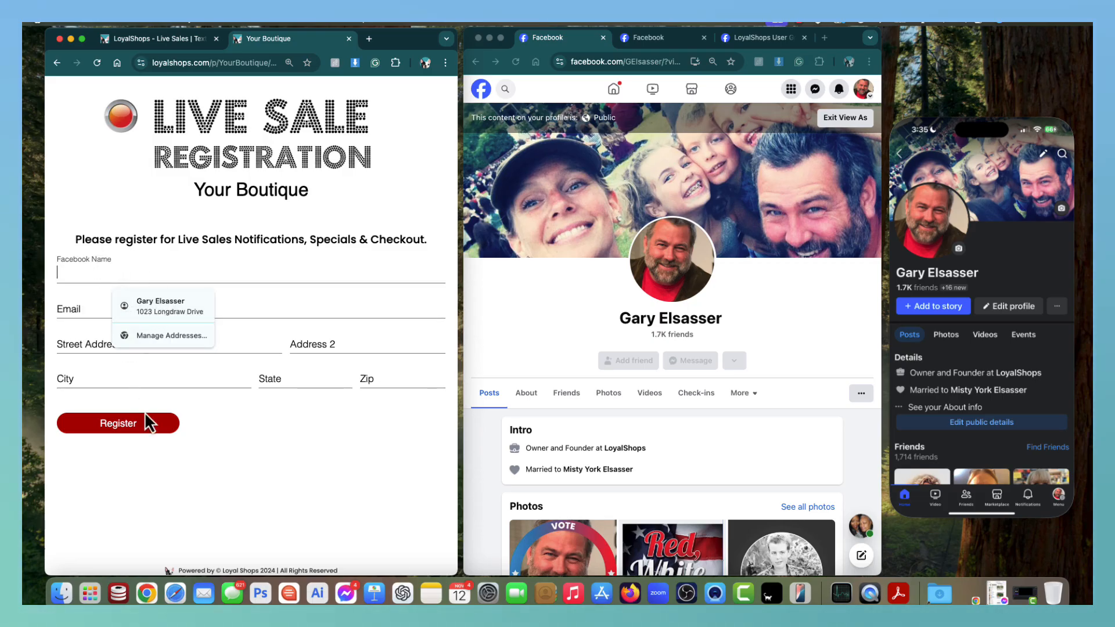
# Resume editing the LiveRegistration landing page and scroll down to its User Input fields.
pyautogui.click(168, 39)
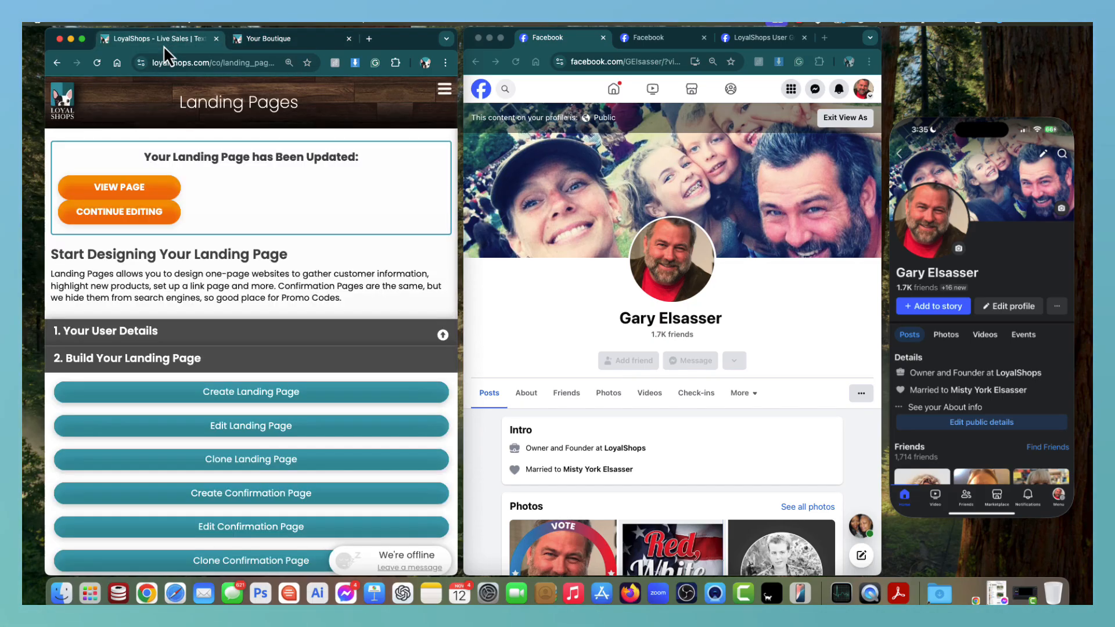
pyautogui.click(148, 215)
pyautogui.scroll(-10, 201, 238)
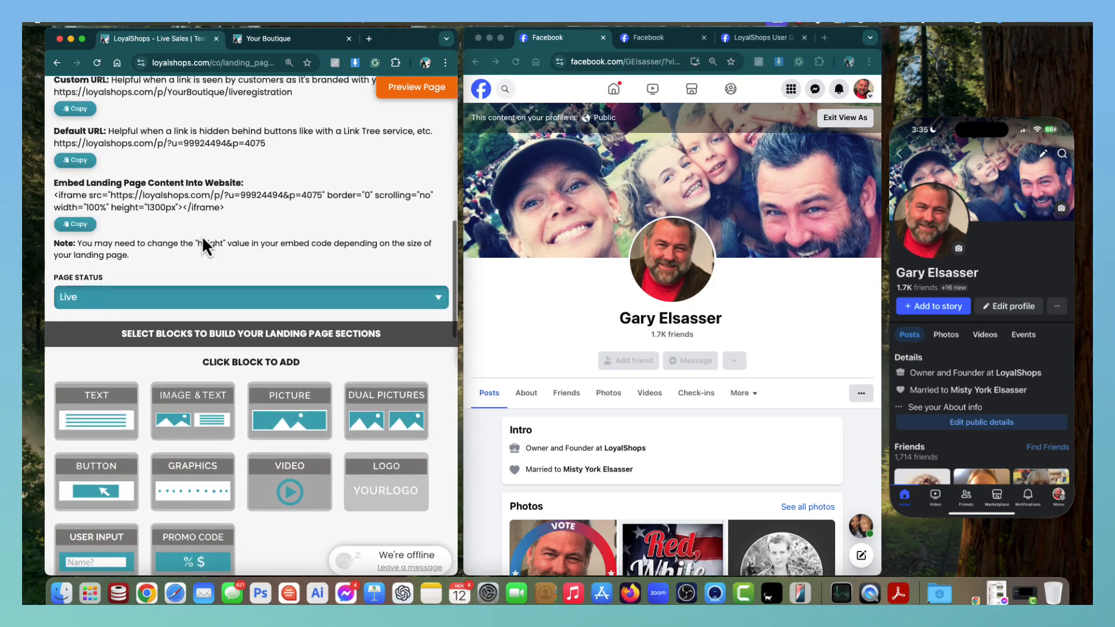
pyautogui.scroll(-2, 202, 239)
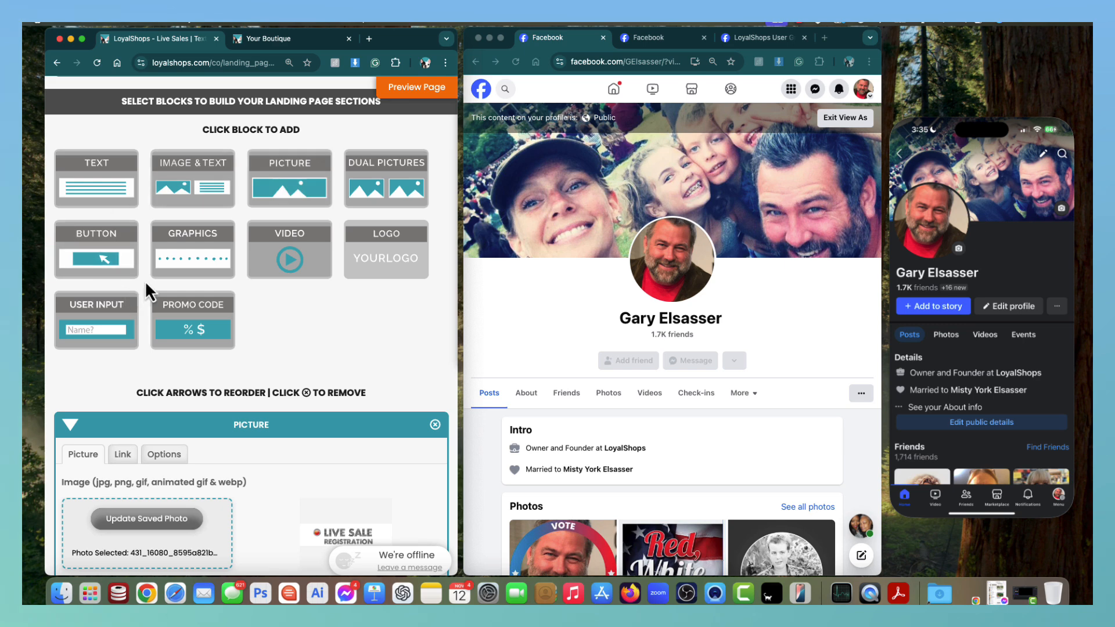
pyautogui.scroll(-8, 145, 280)
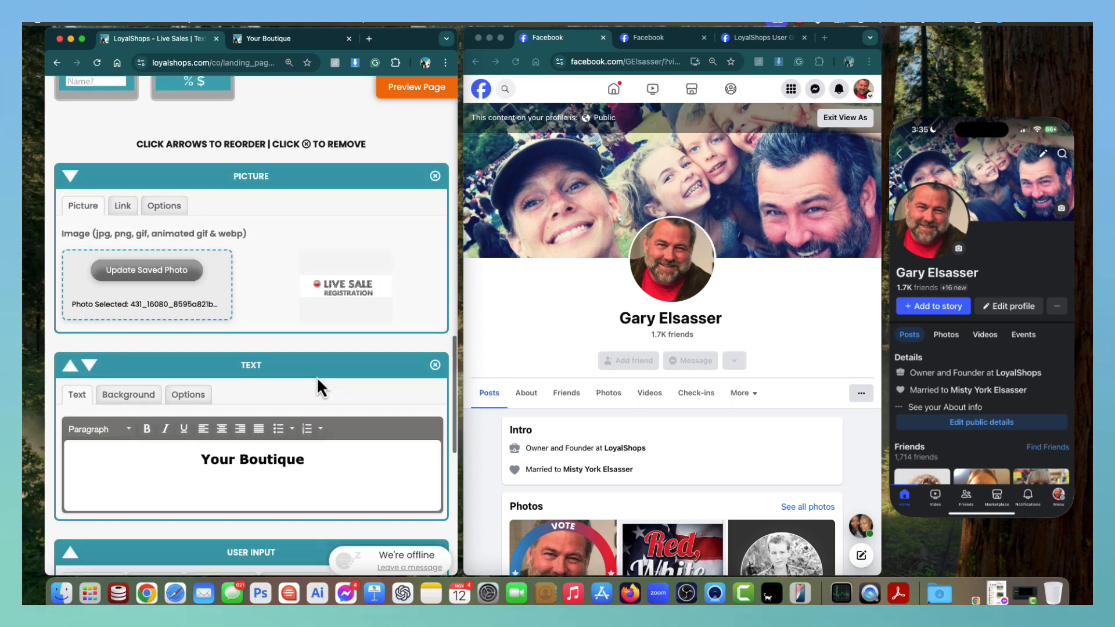
pyautogui.scroll(-5, 316, 377)
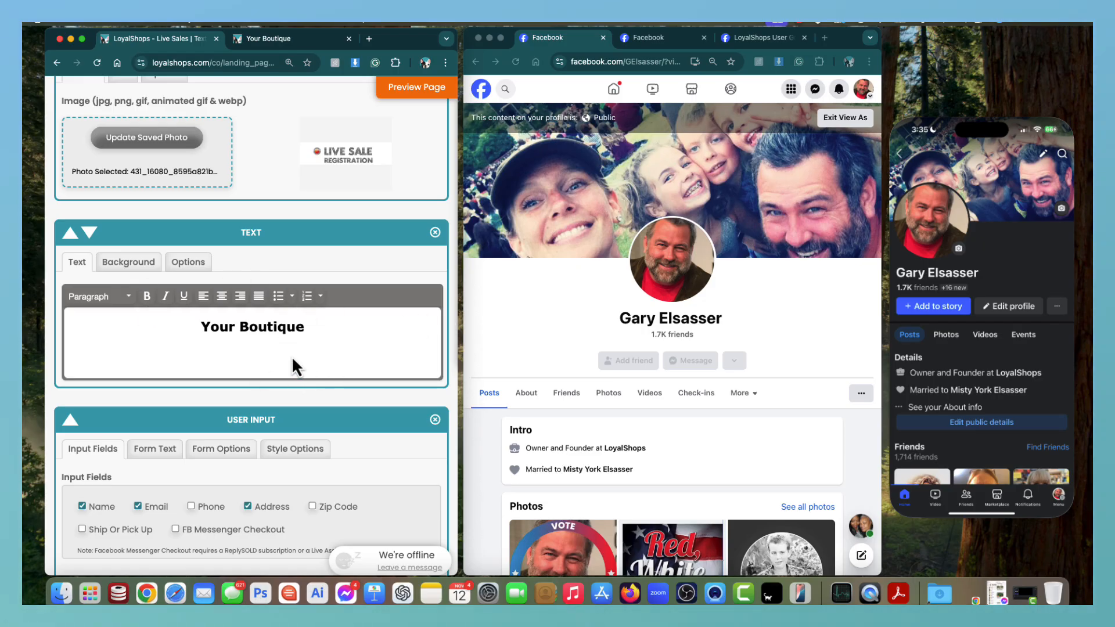
pyautogui.scroll(-8, 287, 357)
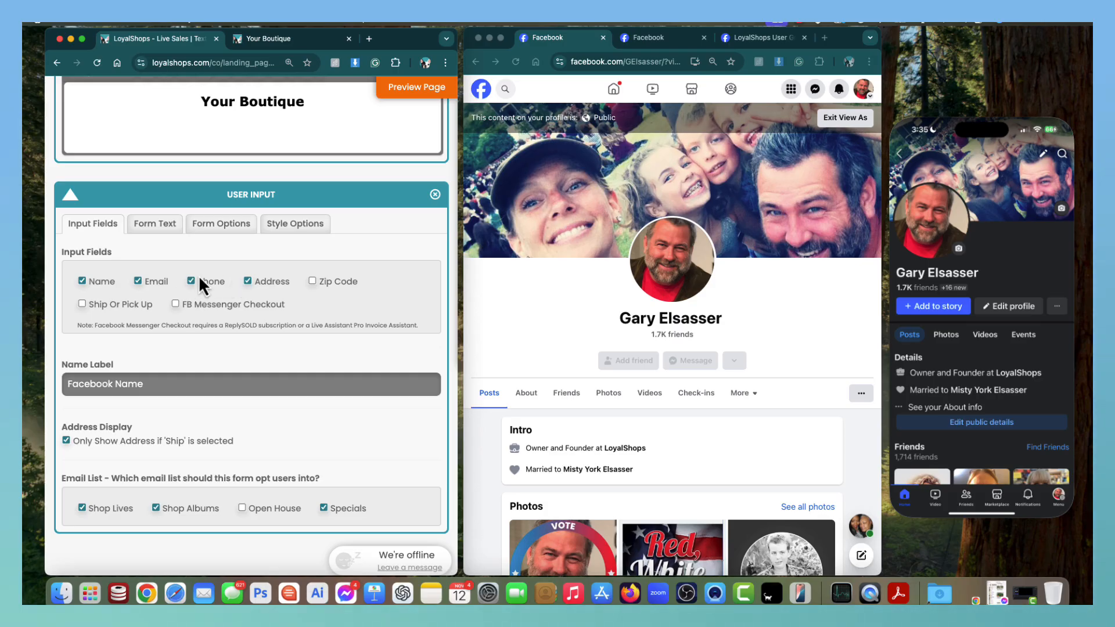
# Preview the registration page with and without Phone, then save it collecting Name, Email and Address.
pyautogui.click(416, 89)
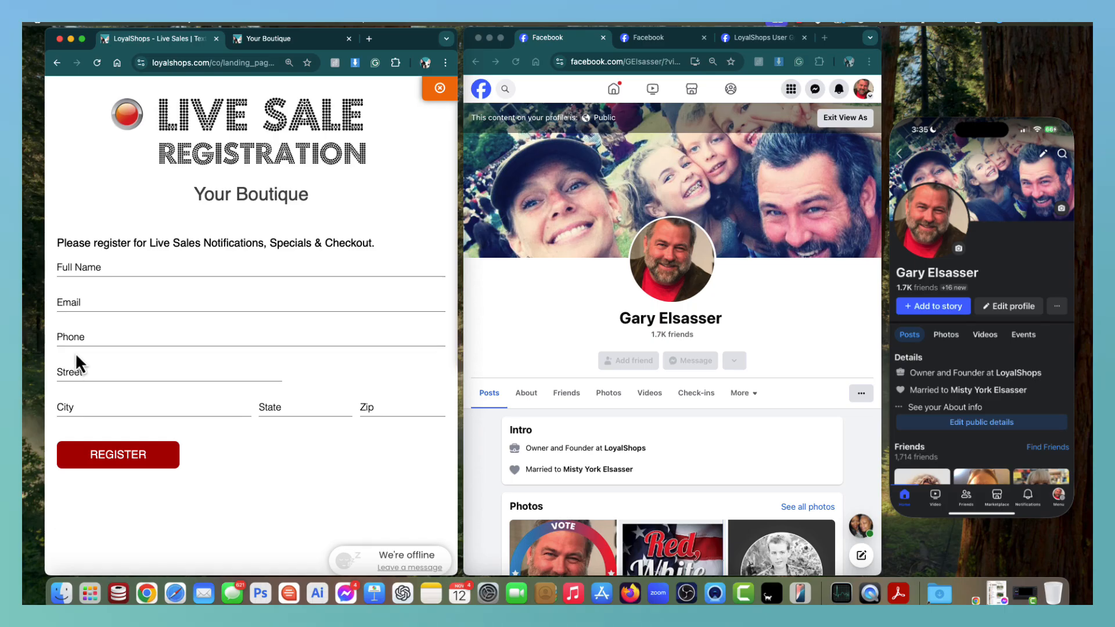
pyautogui.click(439, 90)
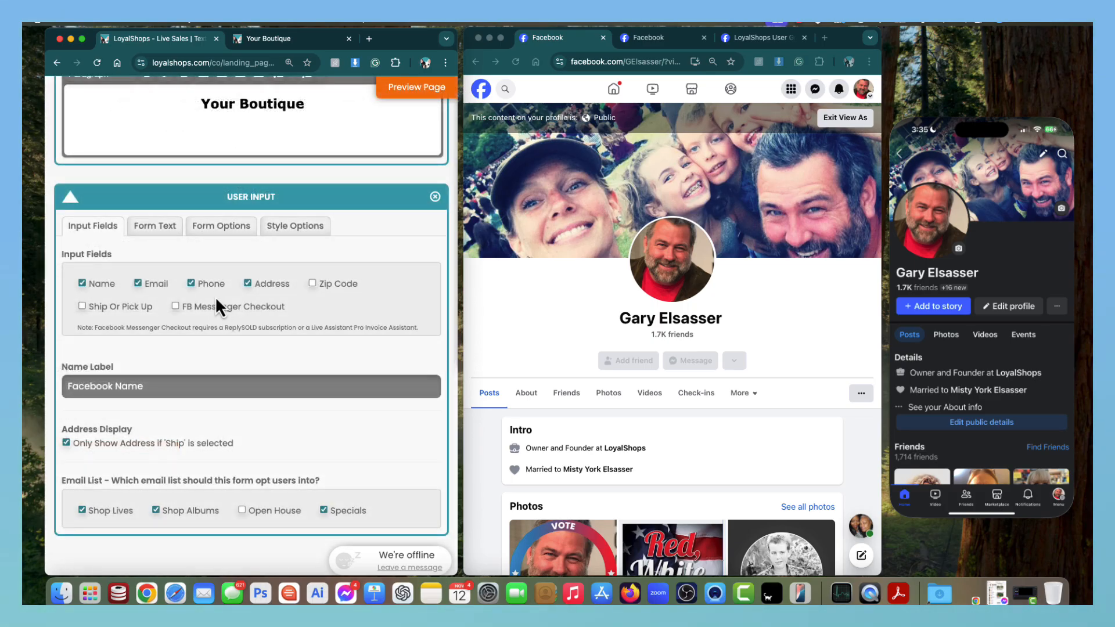
pyautogui.click(416, 87)
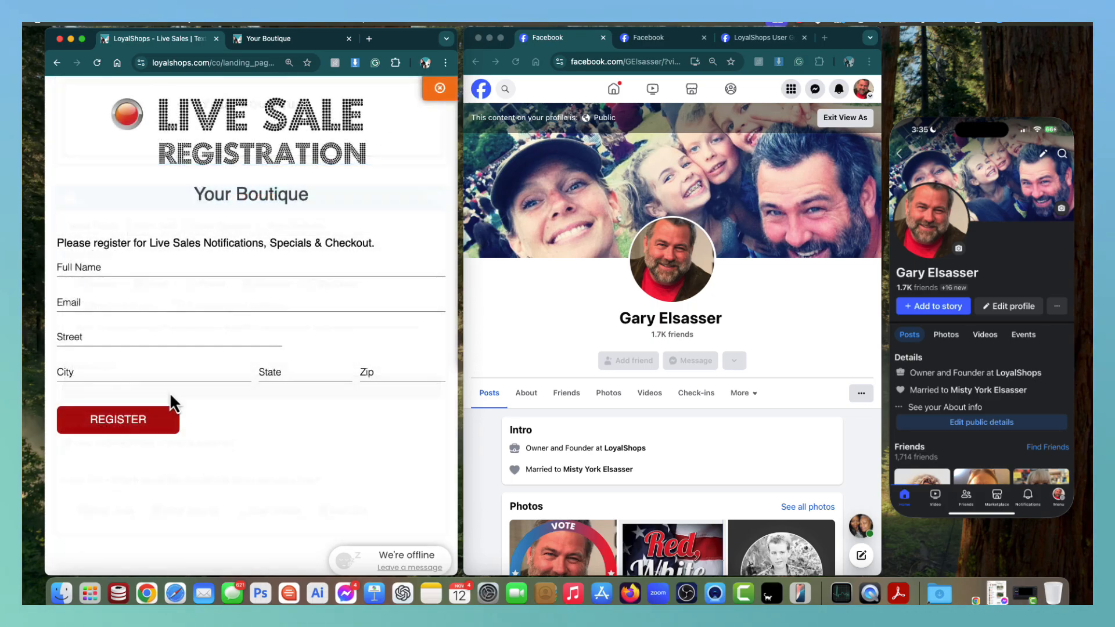
pyautogui.click(440, 89)
pyautogui.scroll(-5, 214, 347)
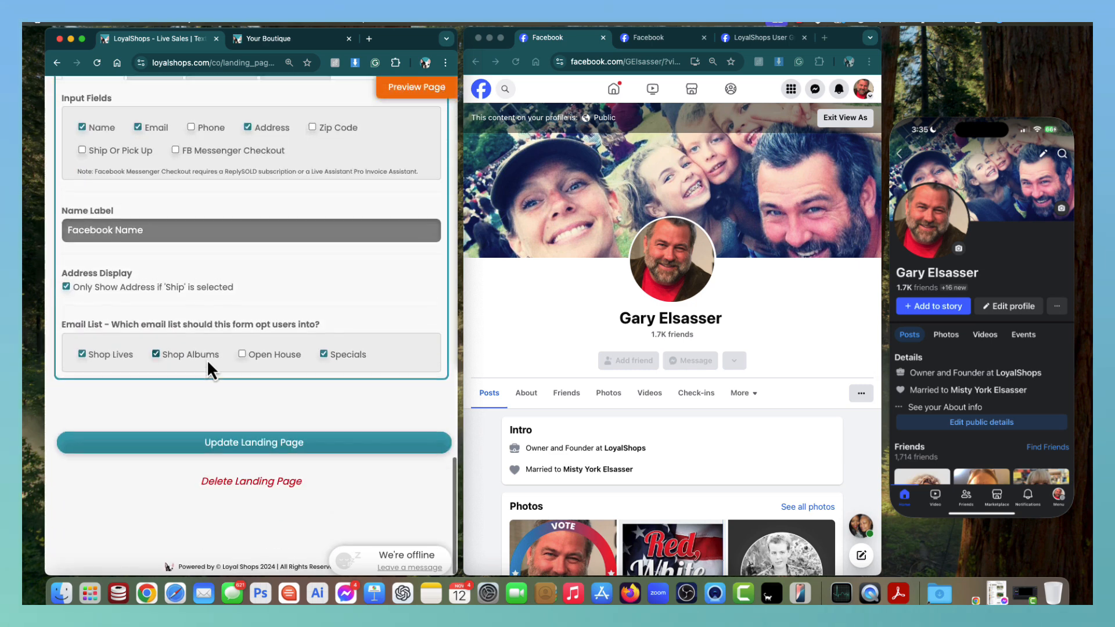
pyautogui.click(250, 447)
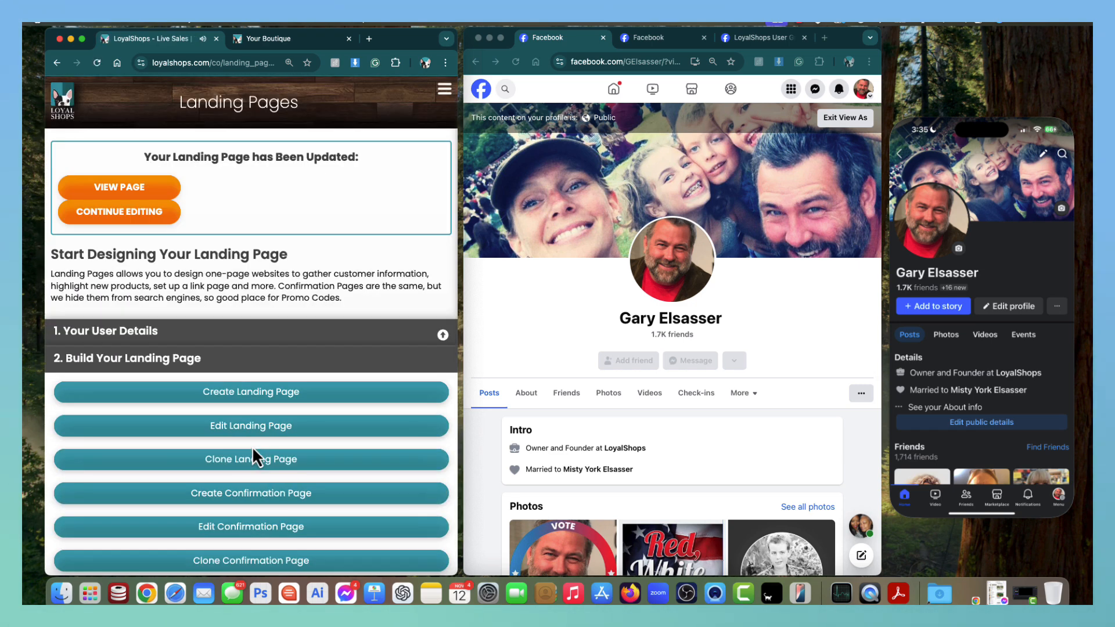
pyautogui.click(145, 189)
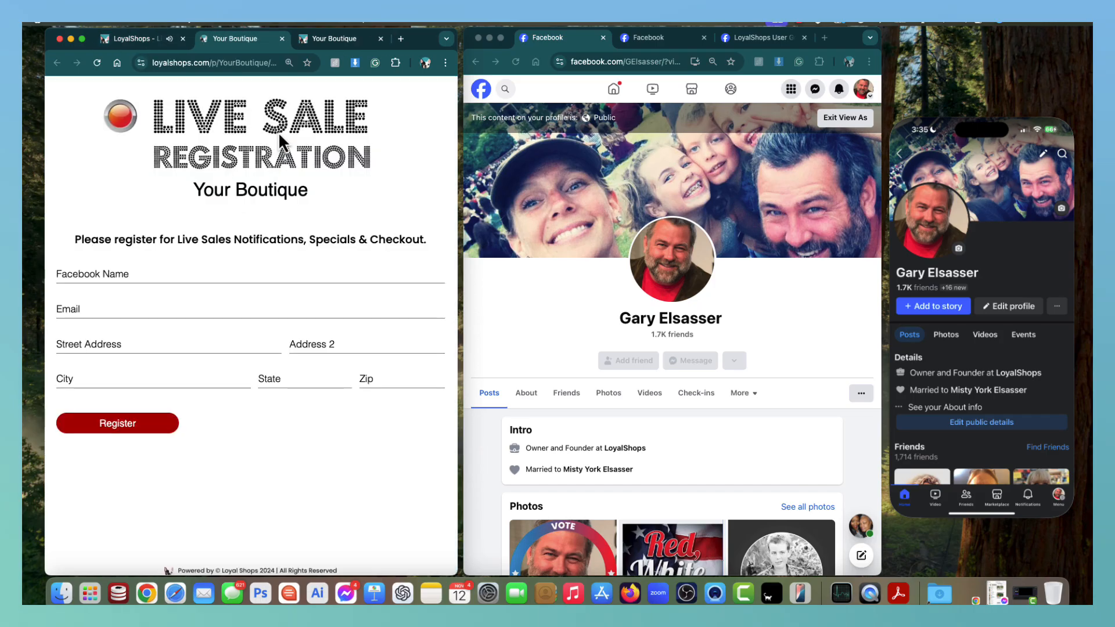
pyautogui.click(380, 39)
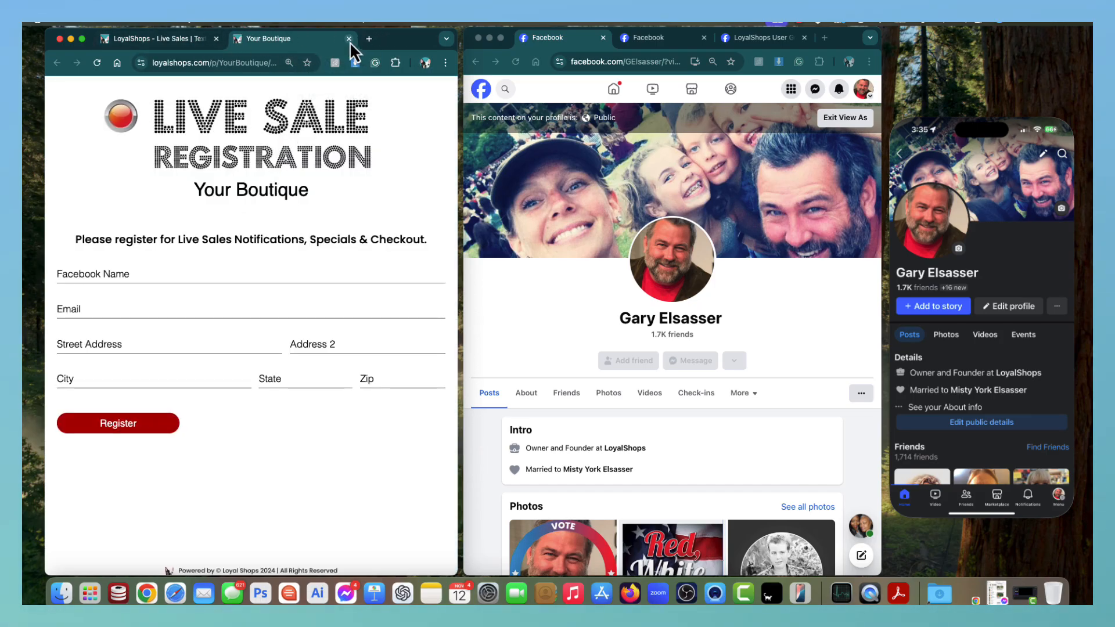
pyautogui.click(193, 43)
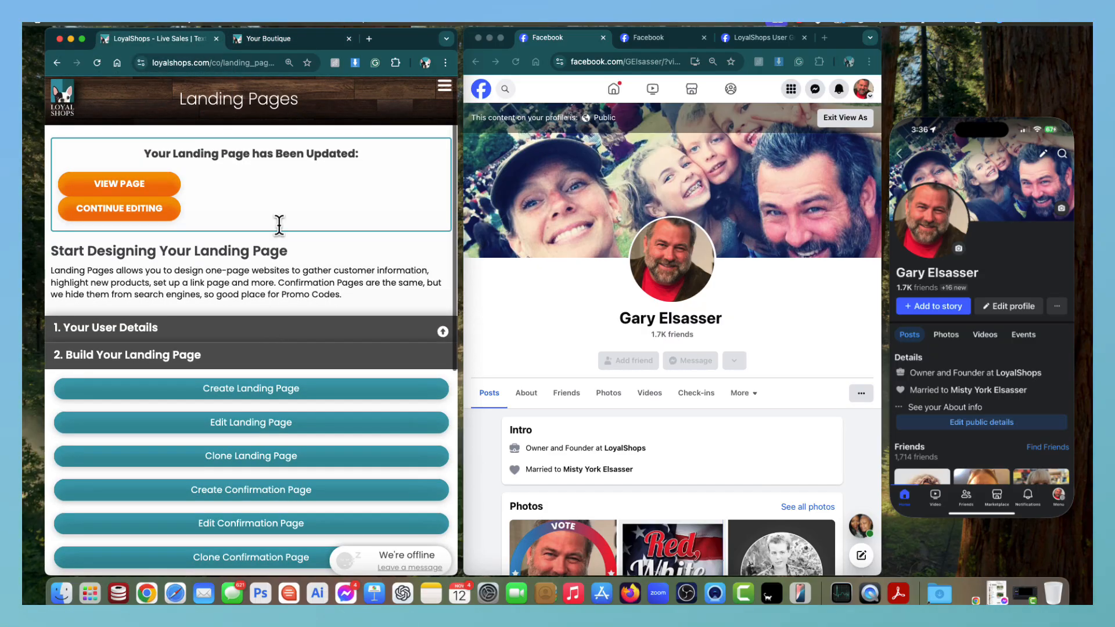
# Return to the LoyalShops Welcome dashboard via HOME in the navigation menu.
pyautogui.click(445, 90)
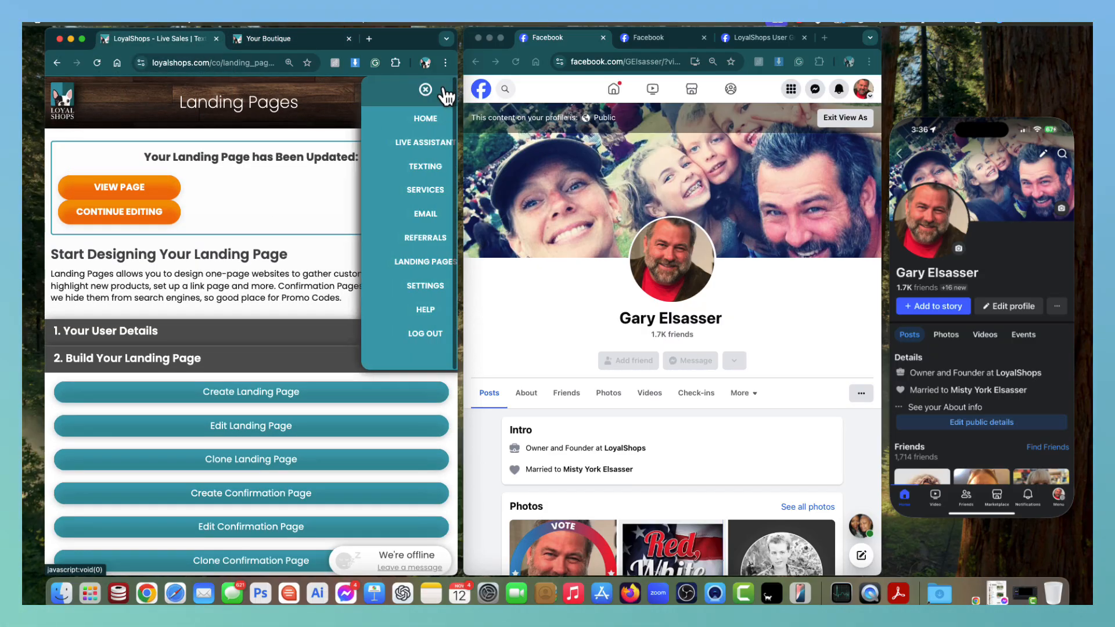
pyautogui.click(414, 116)
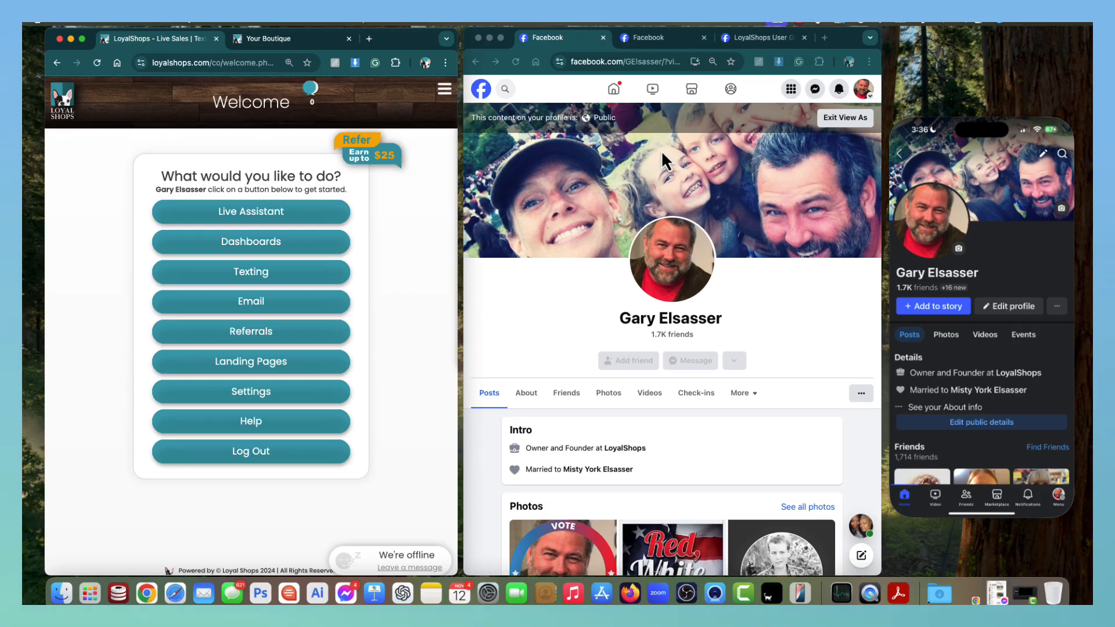
# Scroll the personal profile and check which profiles the account menu offers.
pyautogui.scroll(-15, 655, 240)
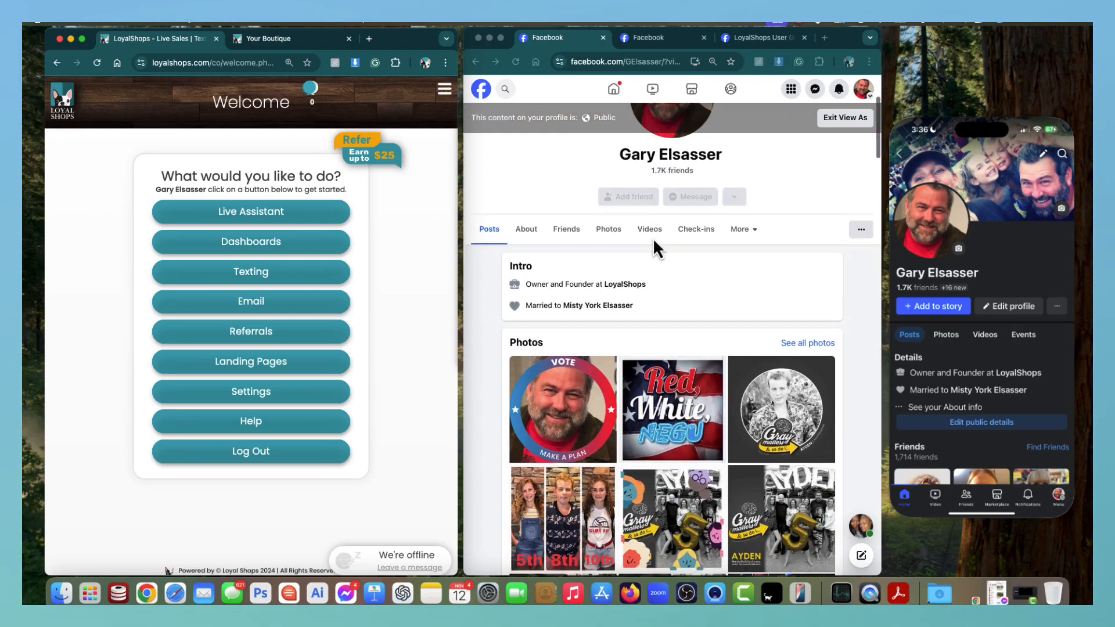
pyautogui.scroll(-7, 653, 238)
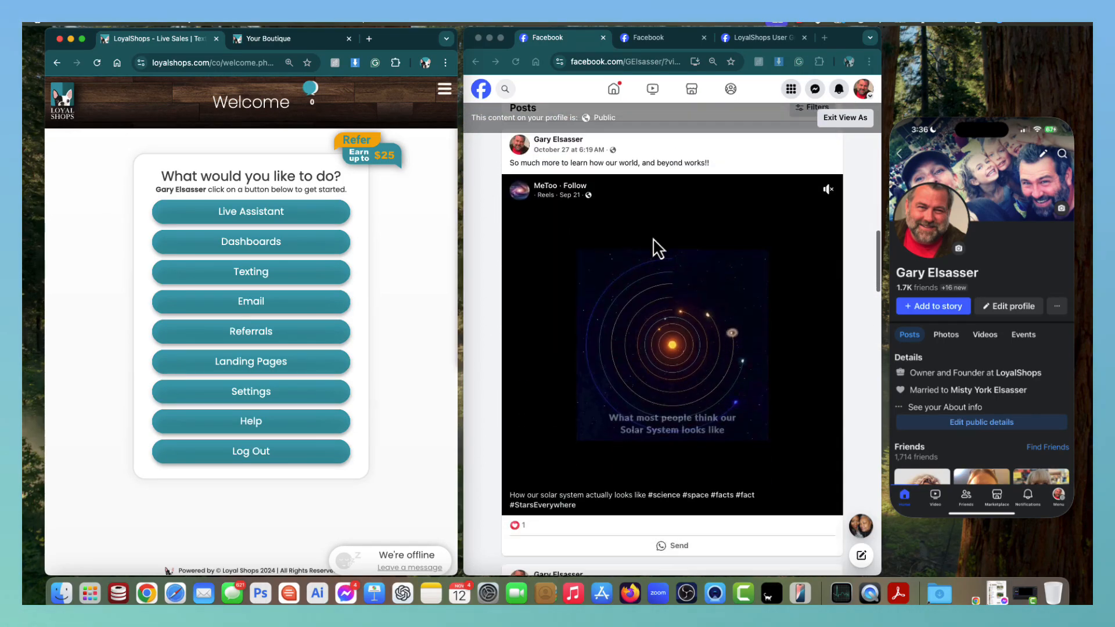
pyautogui.scroll(11, 653, 238)
pyautogui.scroll(10, 653, 238)
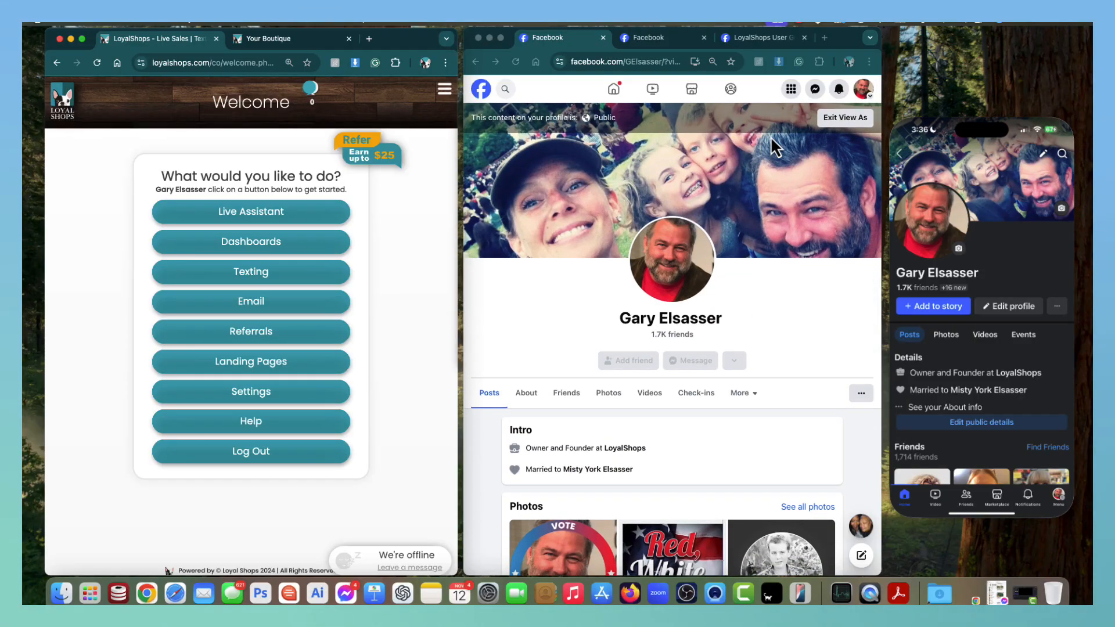
pyautogui.click(866, 88)
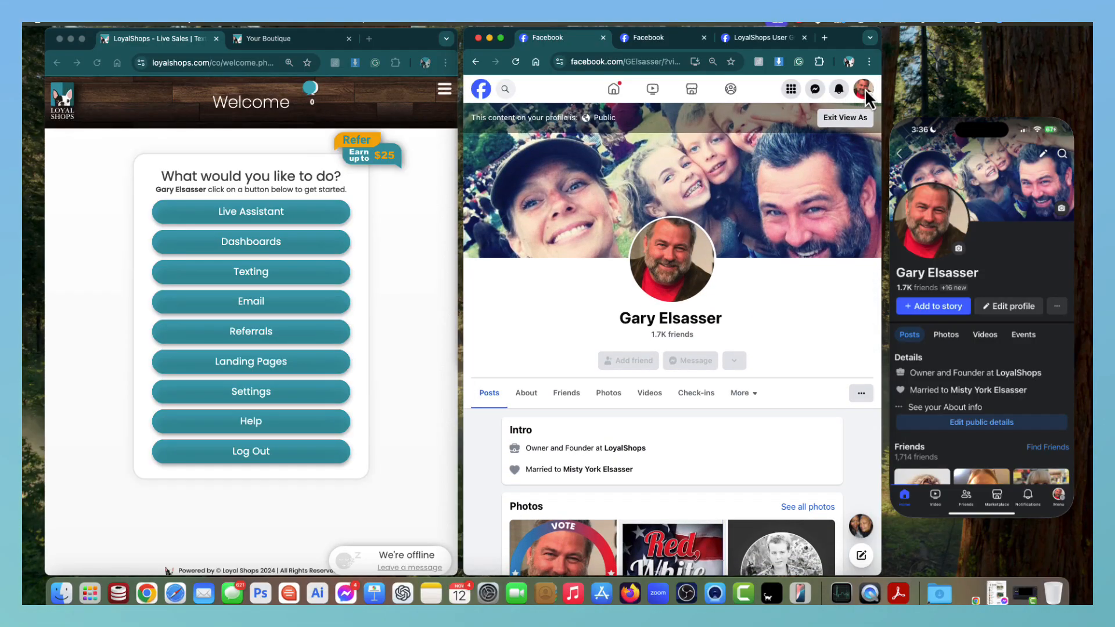
pyautogui.click(864, 89)
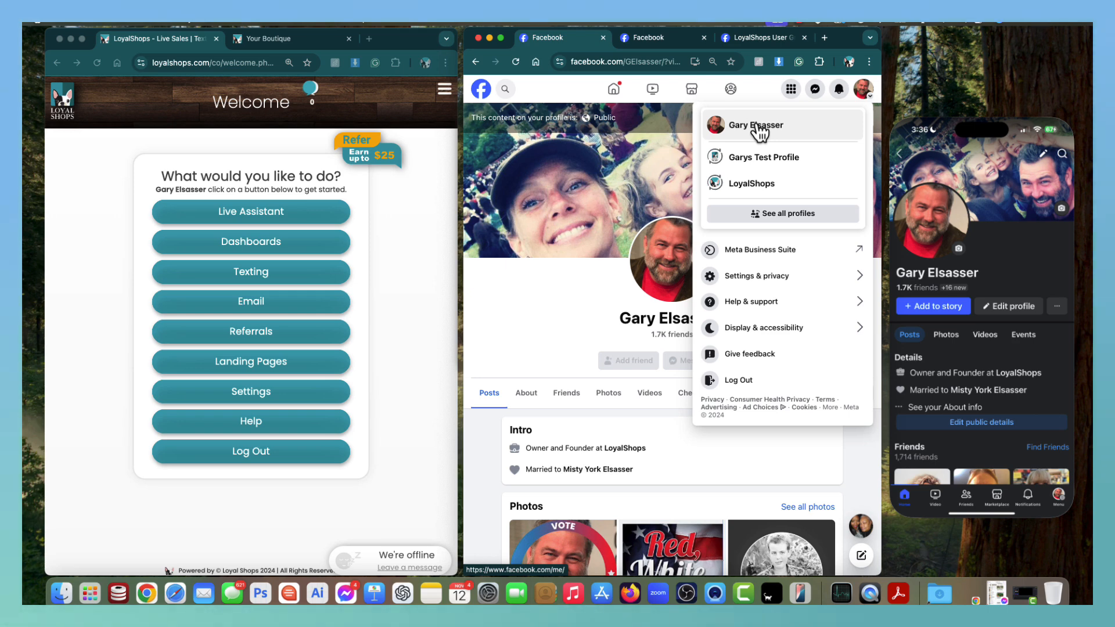
pyautogui.click(519, 331)
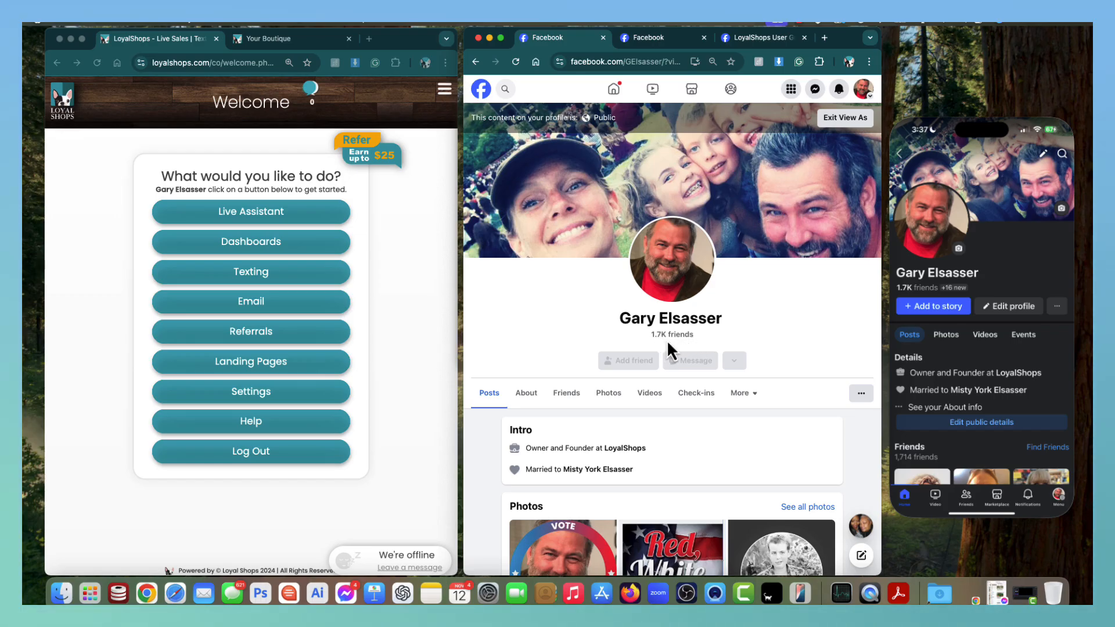
# Switch to the tab showing the LoyalShops business Page.
pyautogui.scroll(-3, 591, 365)
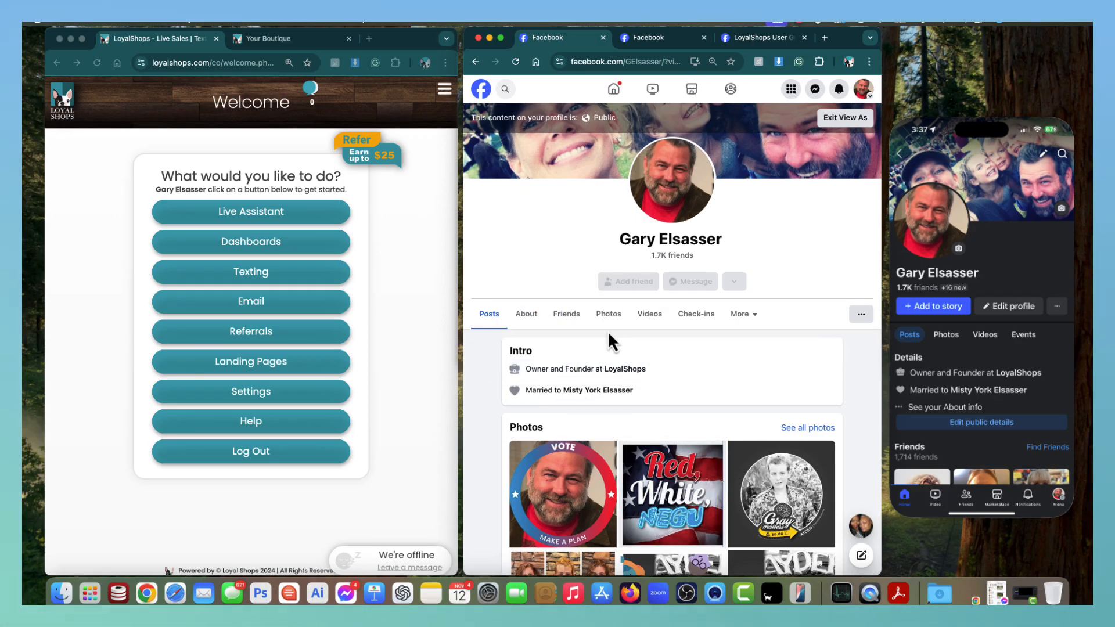
pyautogui.scroll(-10, 571, 363)
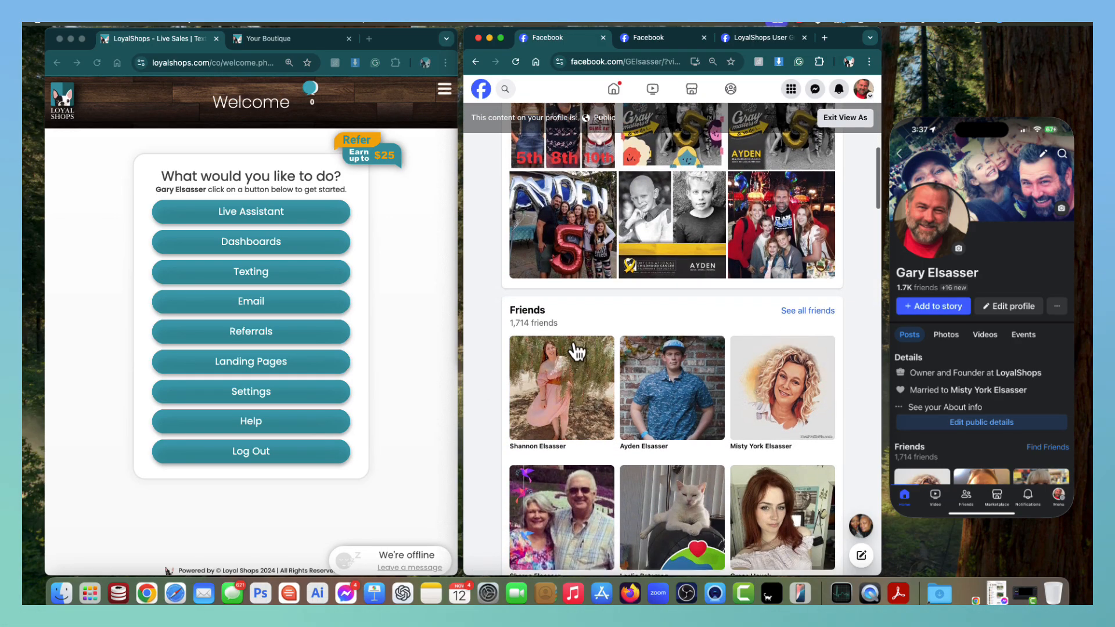
pyautogui.scroll(15, 577, 417)
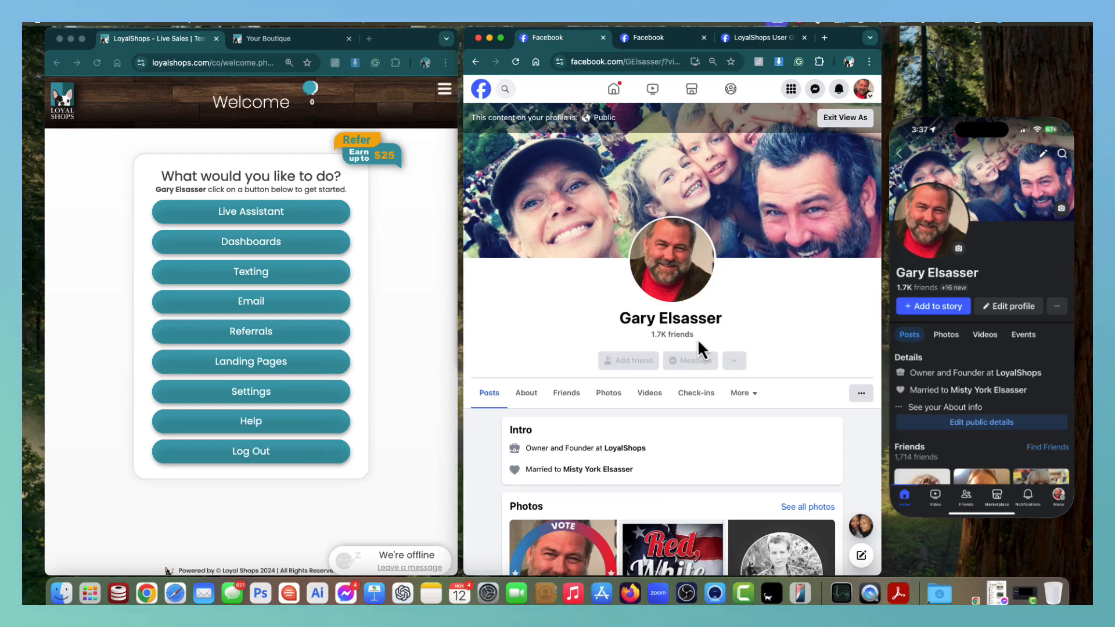
pyautogui.click(649, 37)
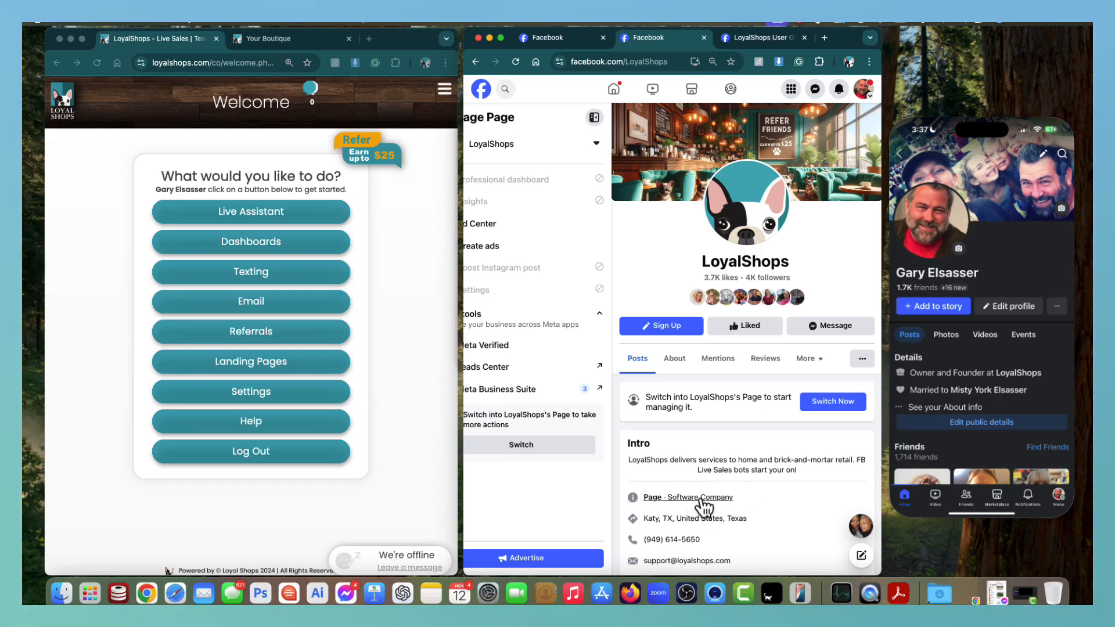
# Browse the LoyalShops business Page, then switch to the LoyalShops User Group tab.
pyautogui.scroll(-10, 699, 510)
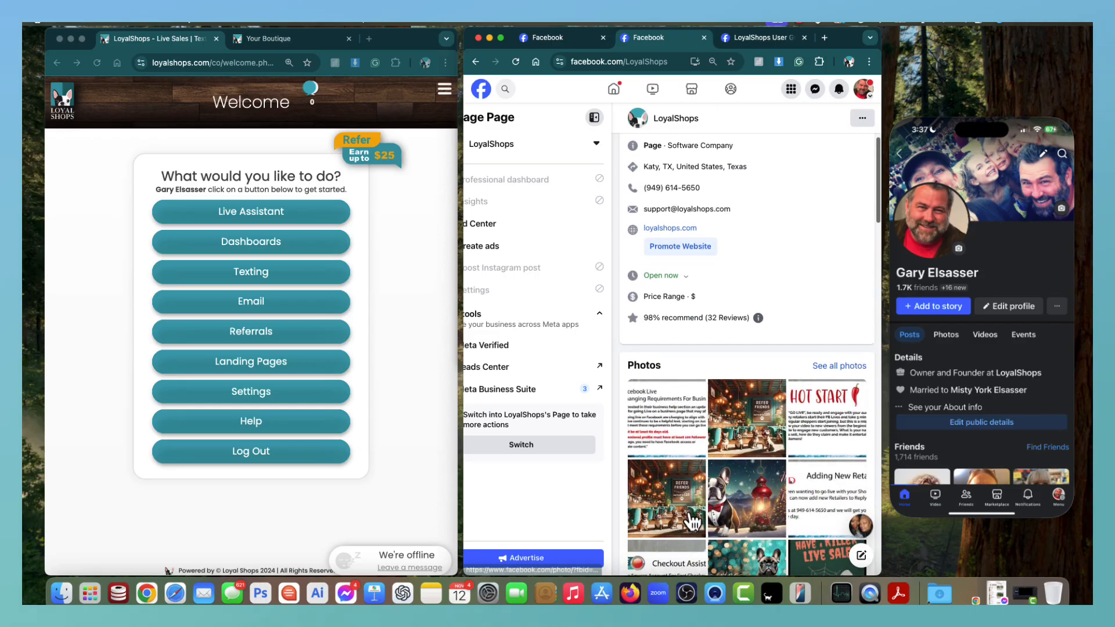
pyautogui.scroll(-10, 691, 521)
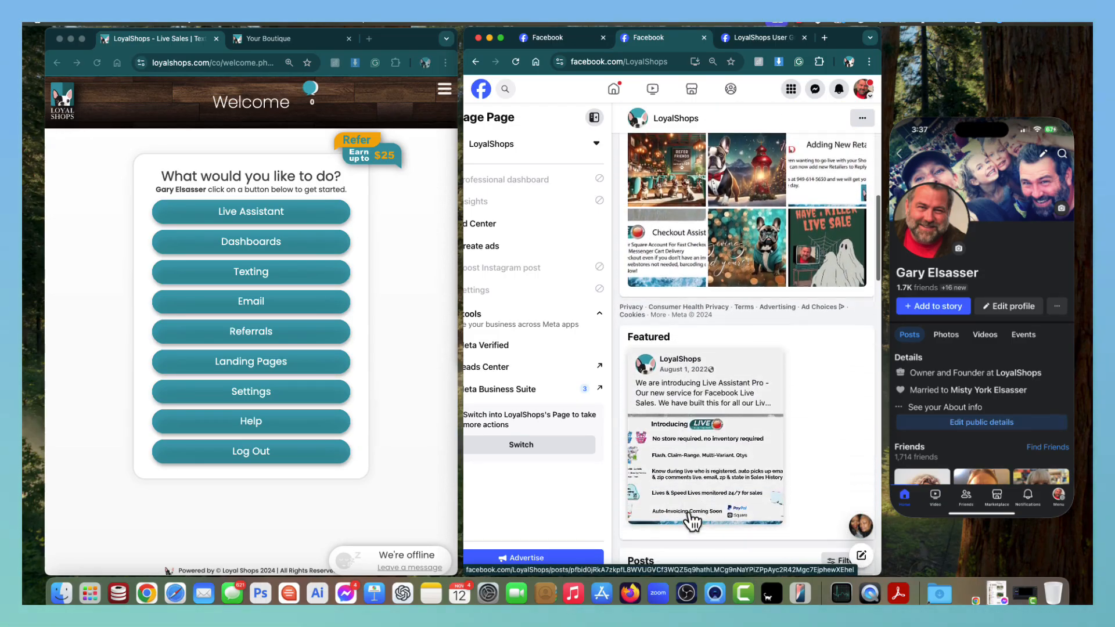
pyautogui.scroll(20, 685, 508)
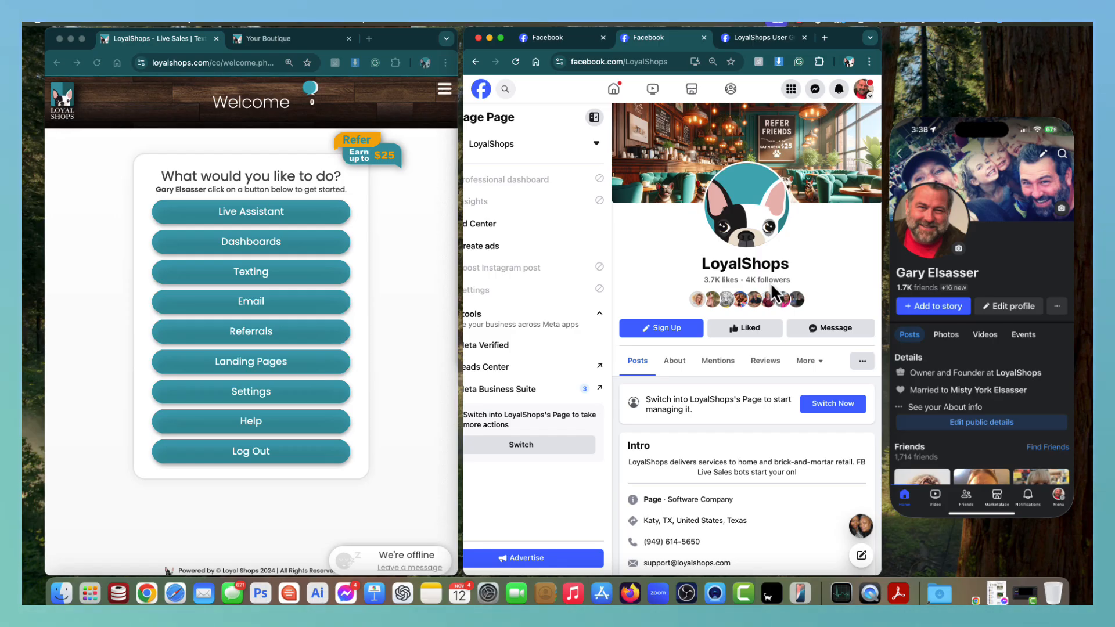
pyautogui.click(755, 39)
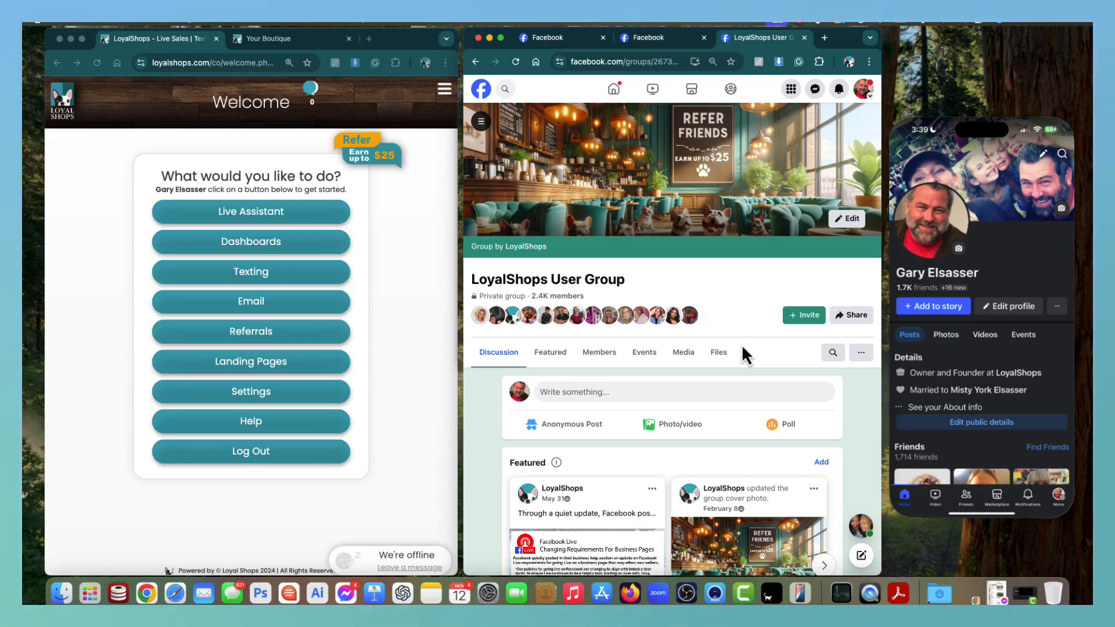
# Close the second Facebook tab holding the LoyalShops business Page.
pyautogui.click(704, 37)
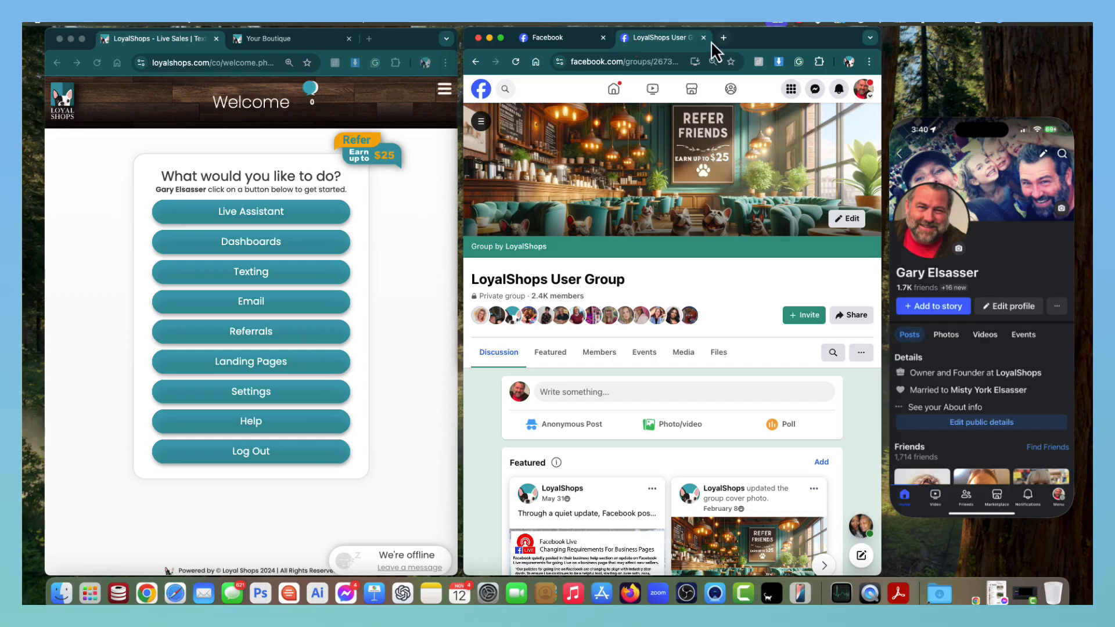
# Close the LoyalShops User Group tab, leaving the profile shown in View As mode.
pyautogui.click(701, 38)
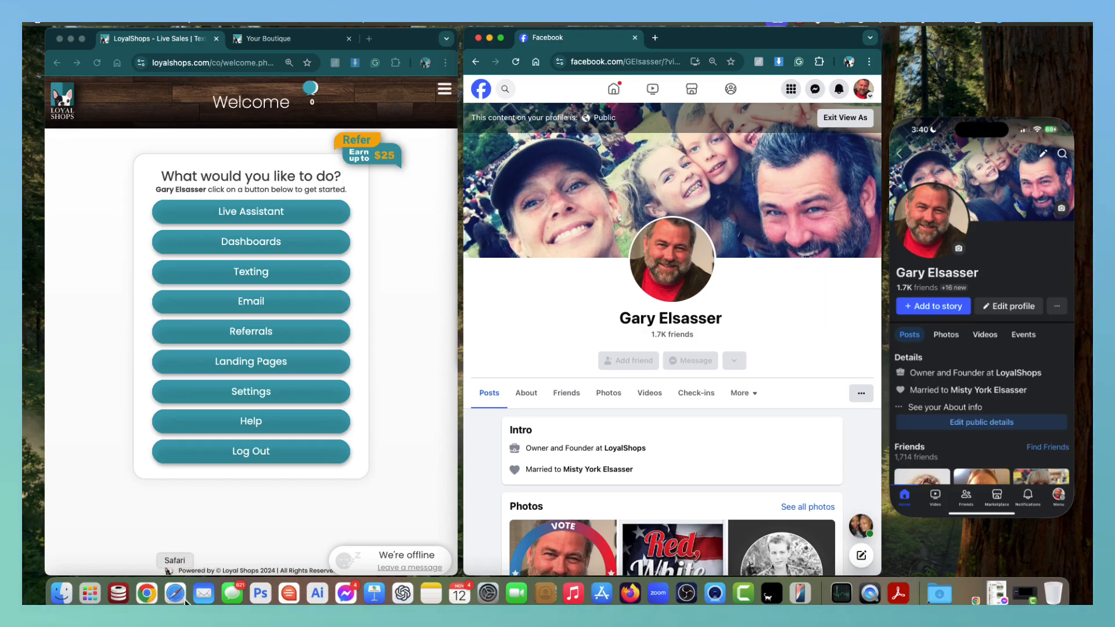
pyautogui.click(172, 589)
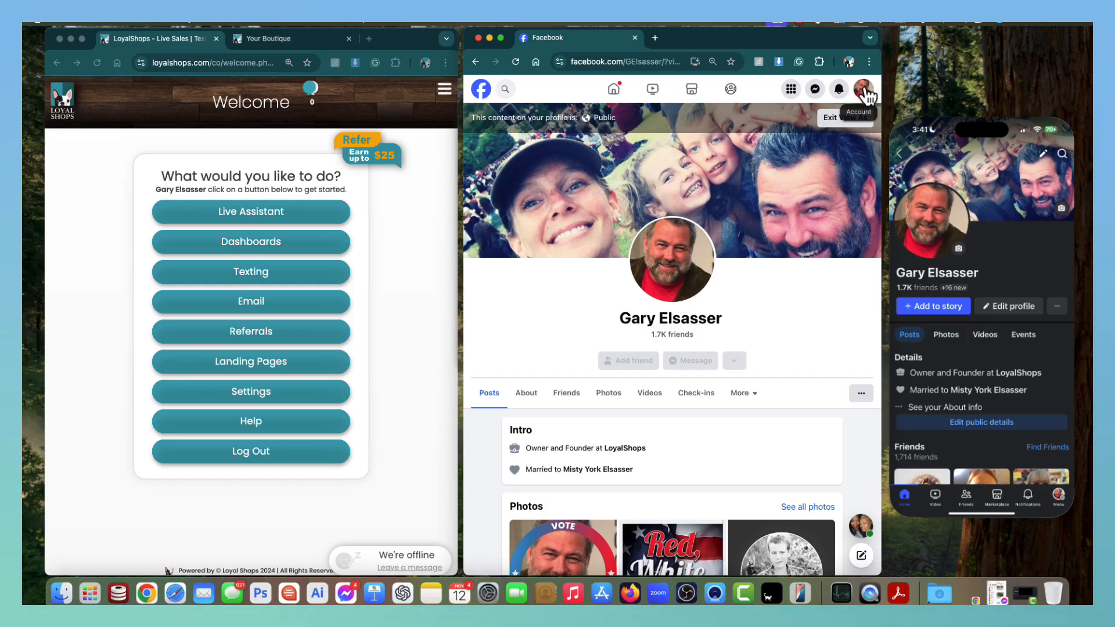
# Exit View As mode by opening LoyalShops from recent searches and leaving the page.
pyautogui.click(505, 89)
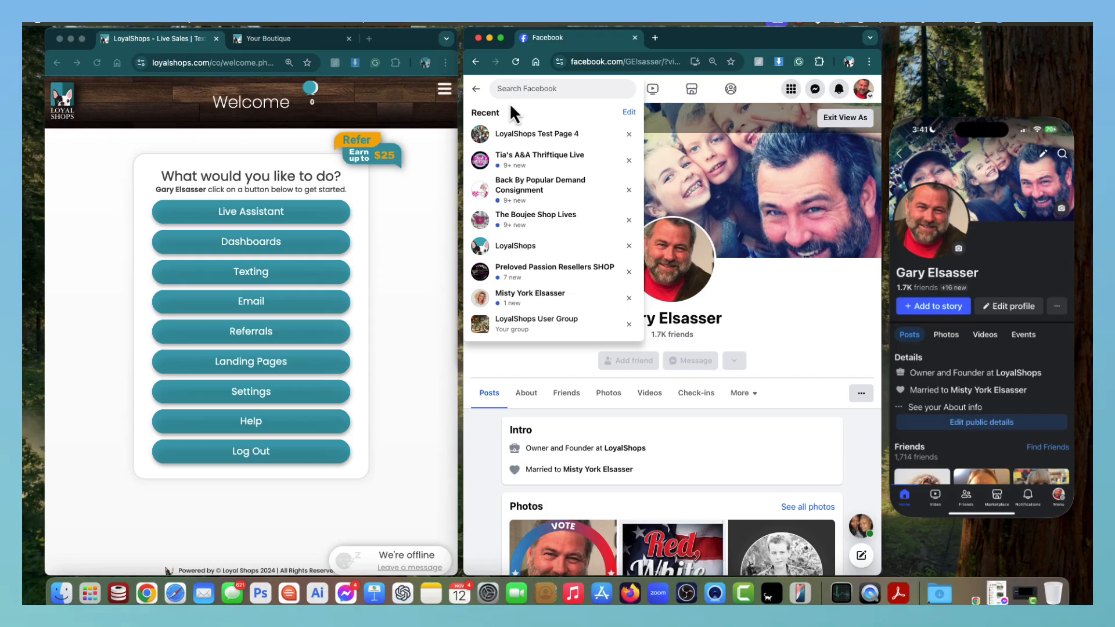
pyautogui.click(520, 247)
pyautogui.click(770, 351)
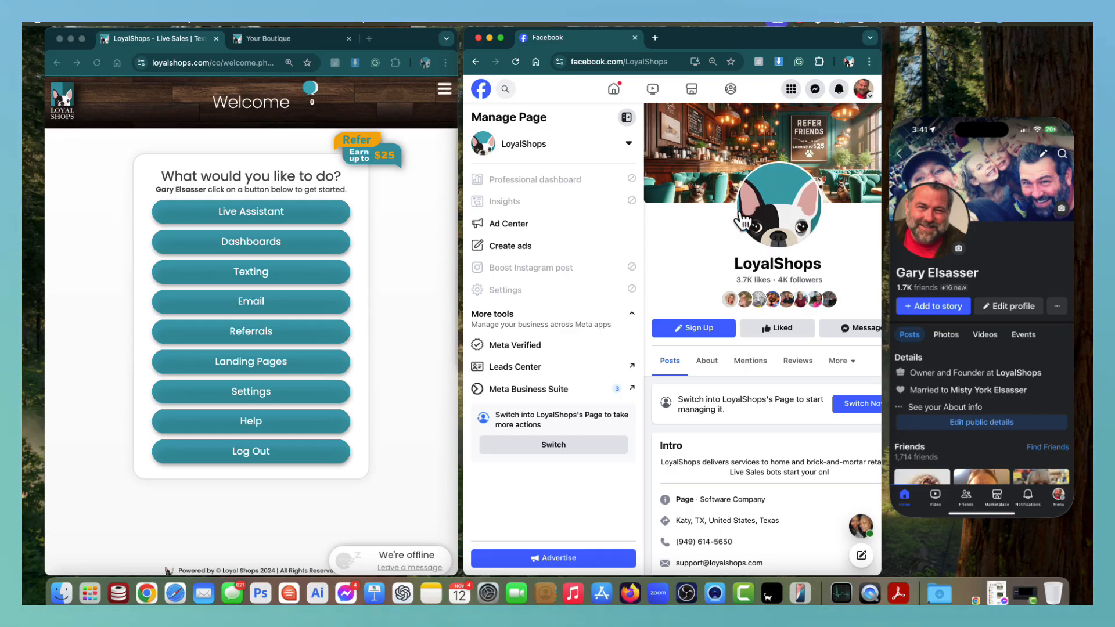
pyautogui.click(863, 89)
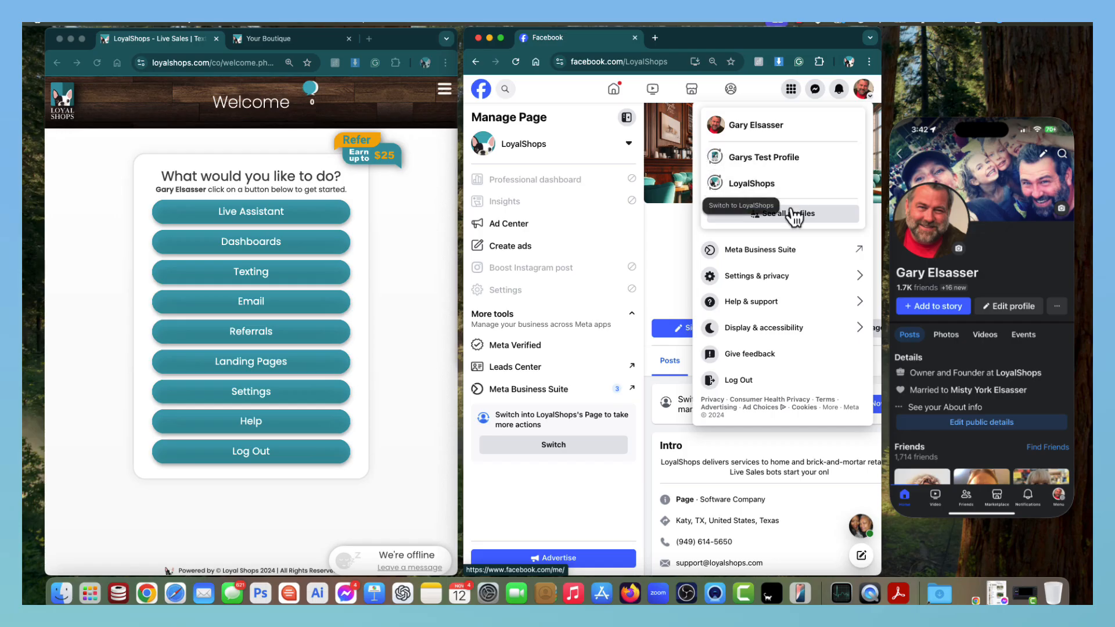
# Act as the LoyalShops page, then reopen the account menu listing available profiles.
pyautogui.click(772, 189)
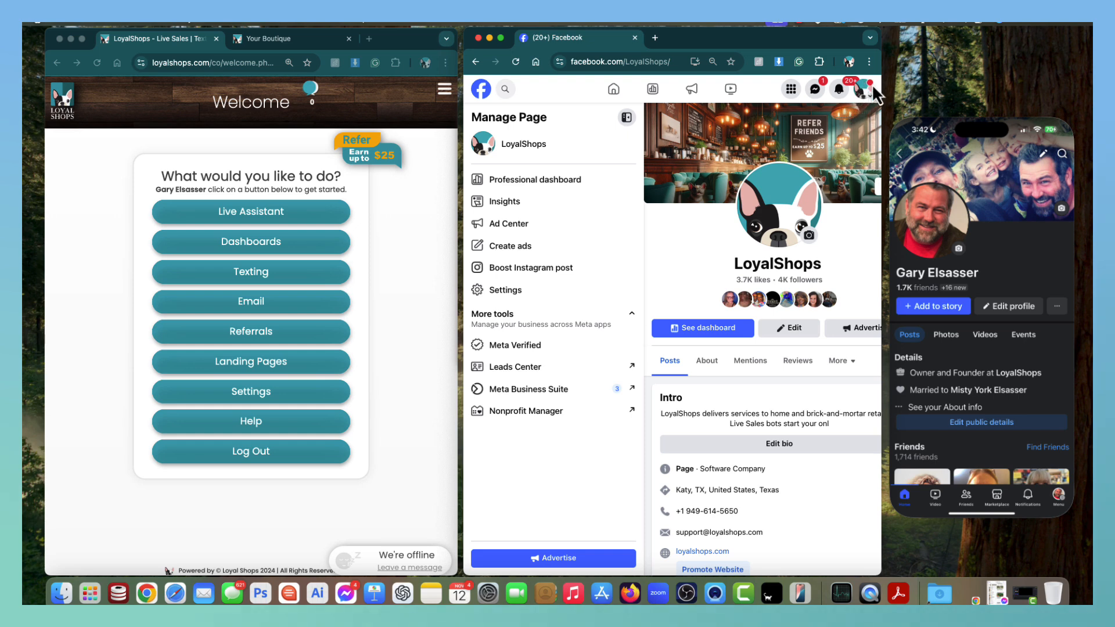
pyautogui.scroll(-6, 806, 280)
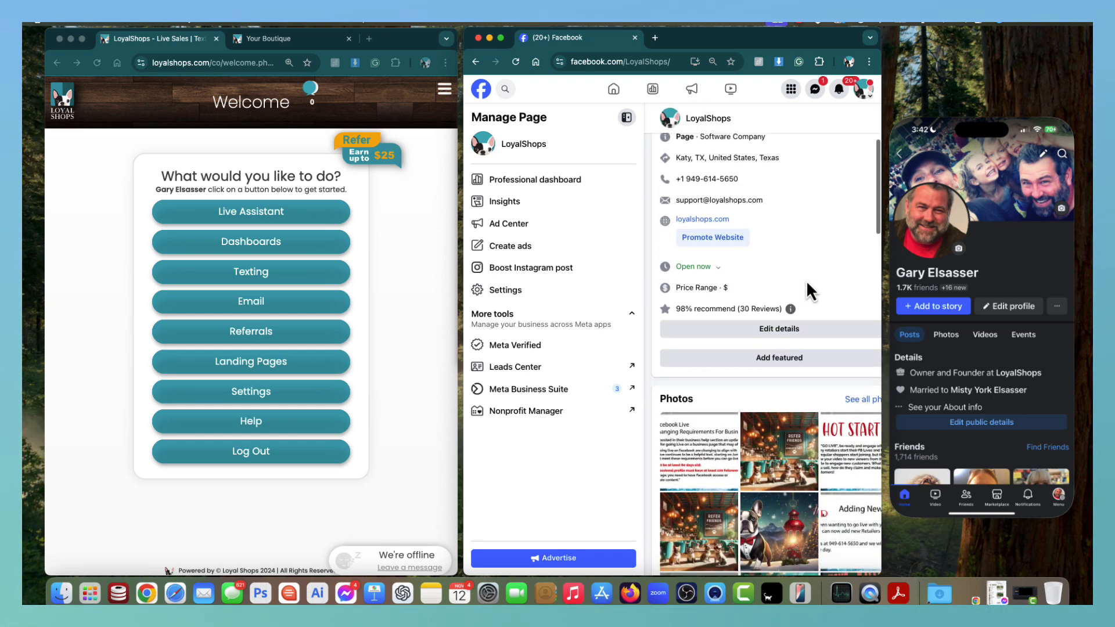
pyautogui.scroll(6, 806, 280)
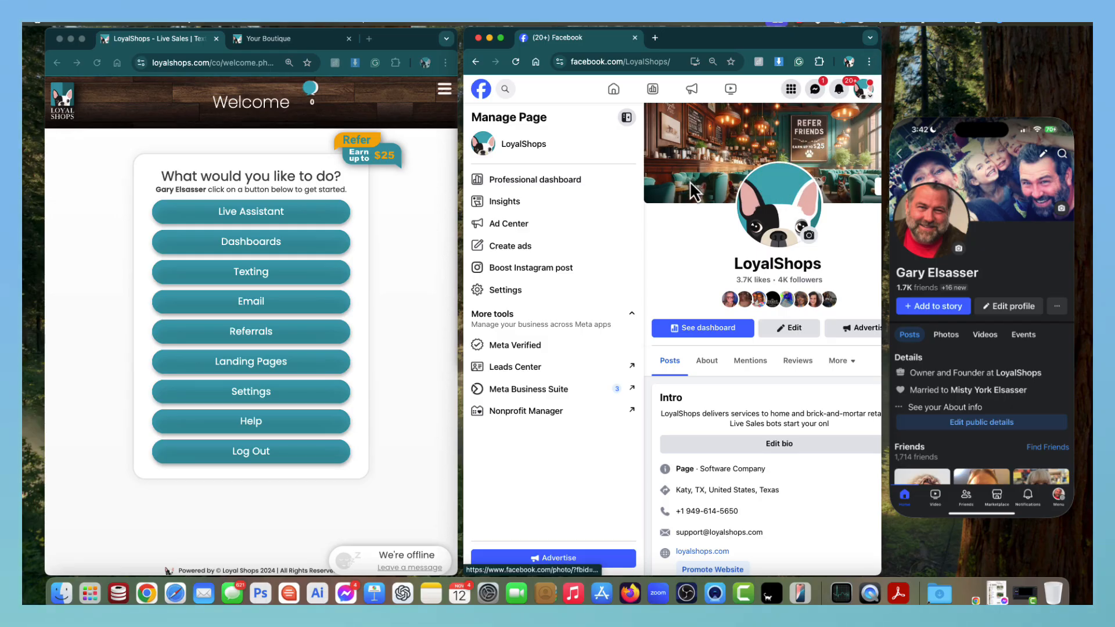
pyautogui.click(865, 89)
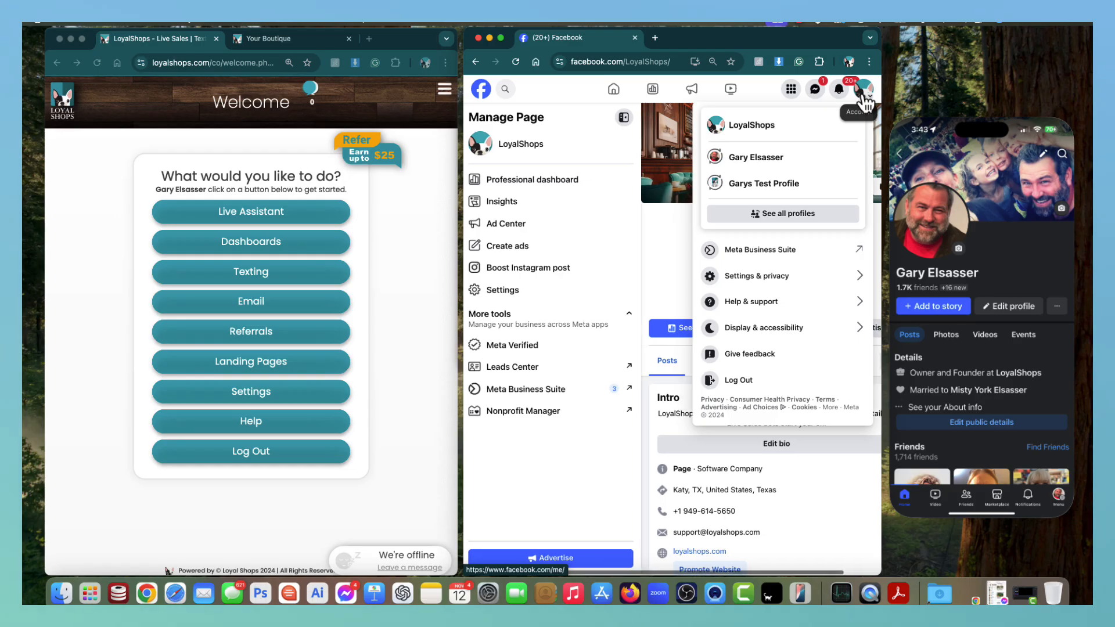
# Switch back to the personal Facebook profile and bring the LoyalShops window forward.
pyautogui.click(763, 163)
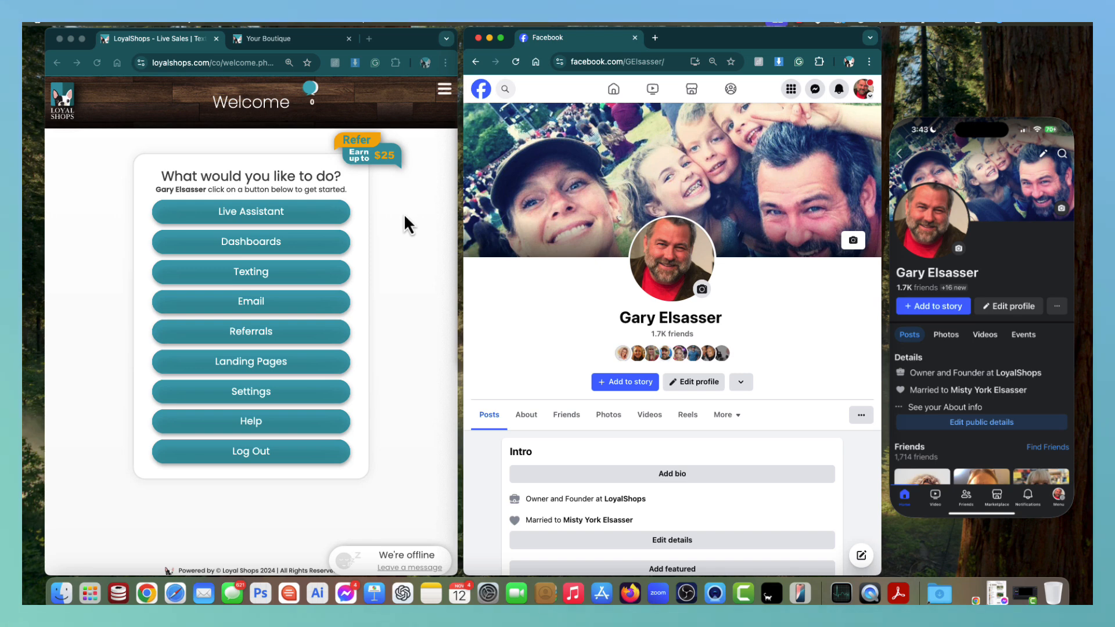
pyautogui.click(263, 213)
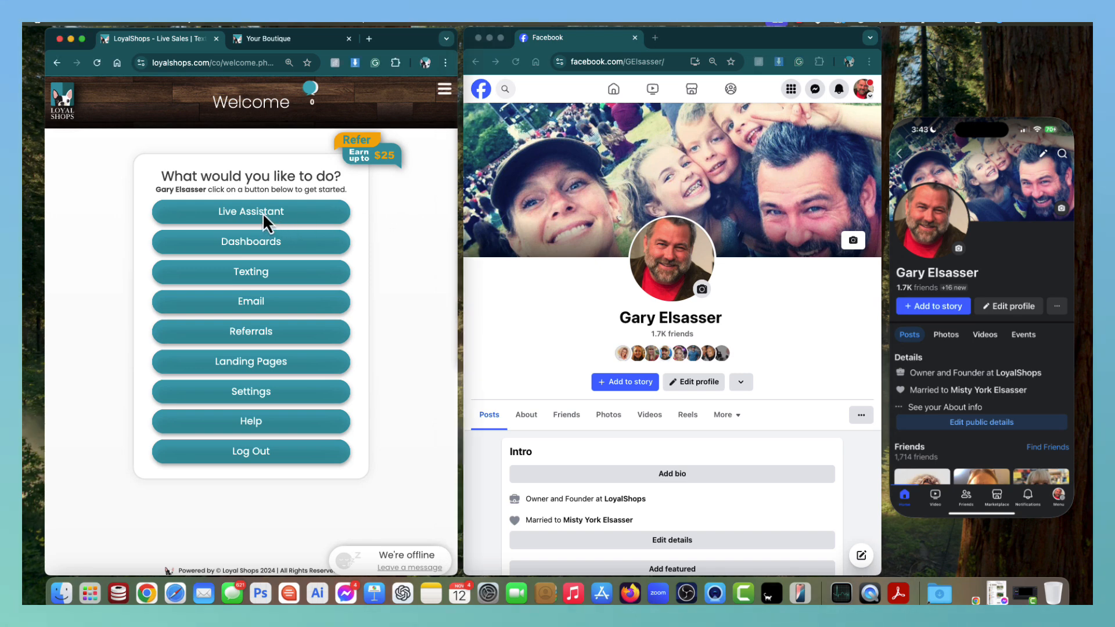
# Open the Live Dashboard page from the welcome screen's Live Assistant options.
pyautogui.click(262, 212)
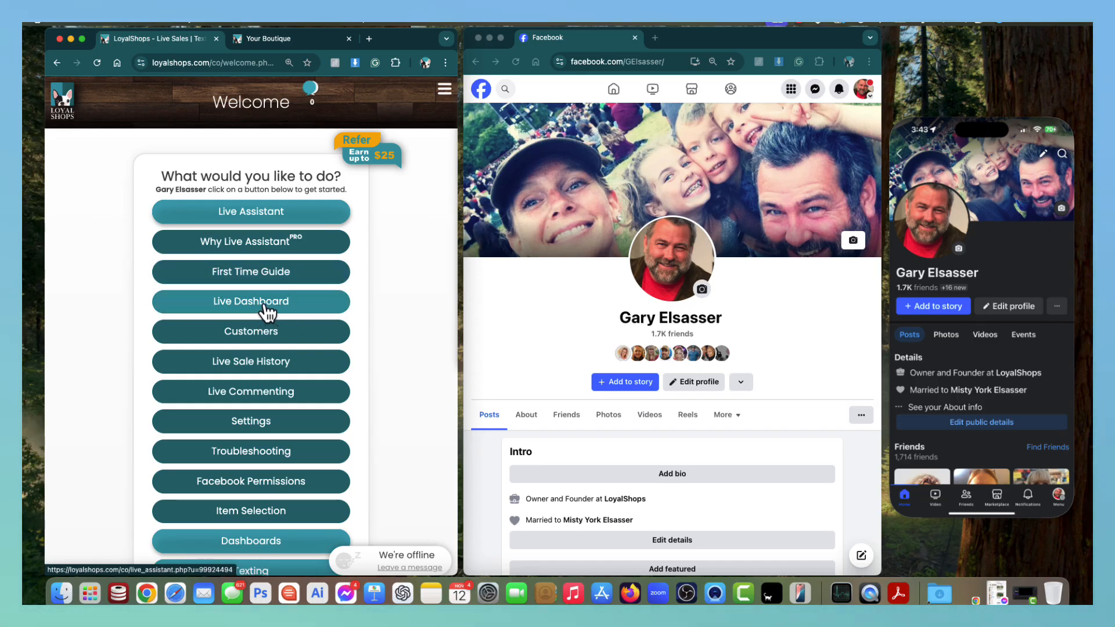
pyautogui.click(232, 303)
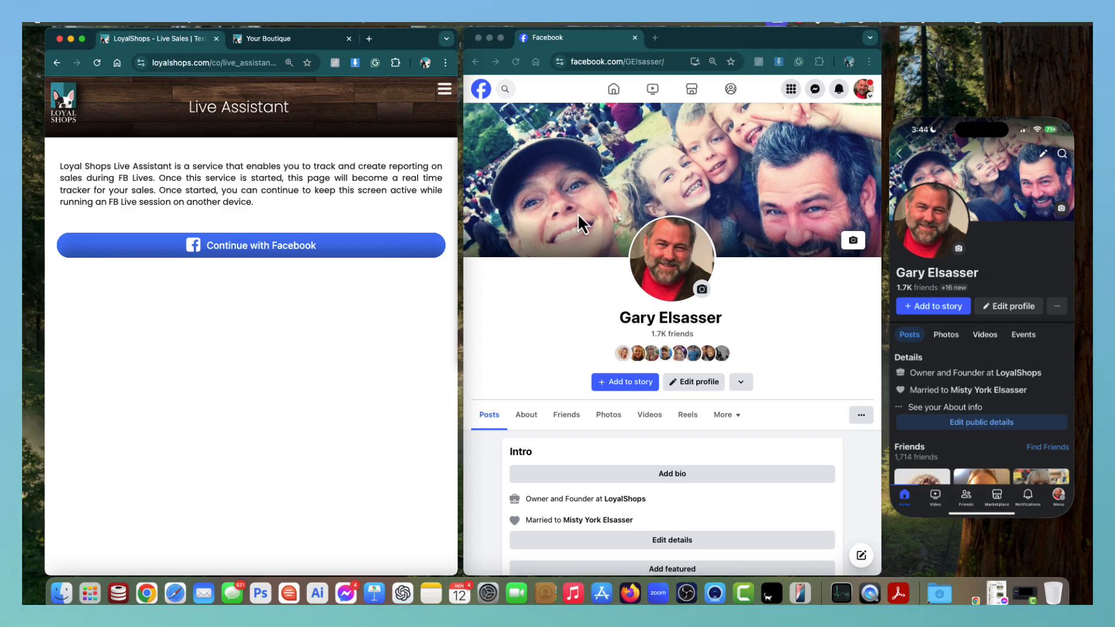
pyautogui.scroll(1, 577, 214)
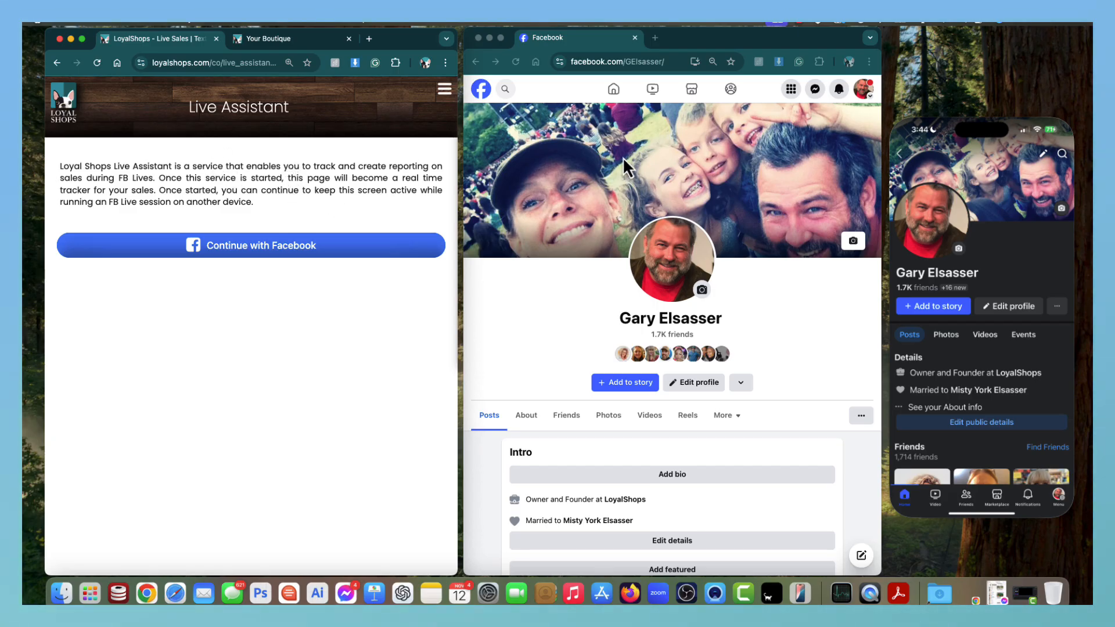
# Connect Live Assistant to the Facebook account by approving the Facebook consent popup.
pyautogui.click(248, 251)
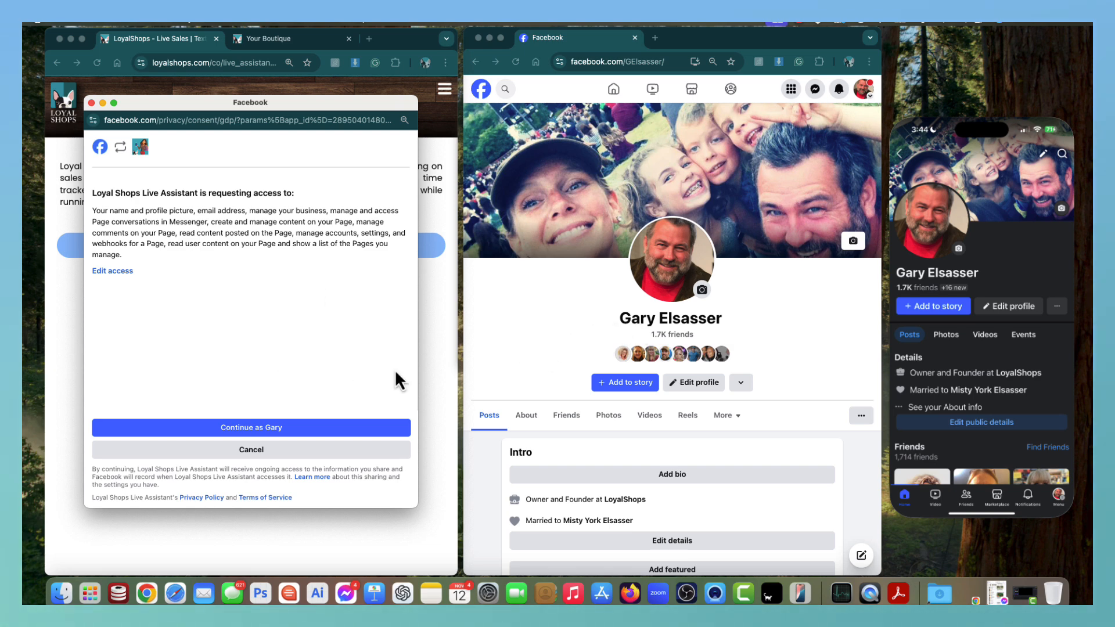
pyautogui.click(254, 430)
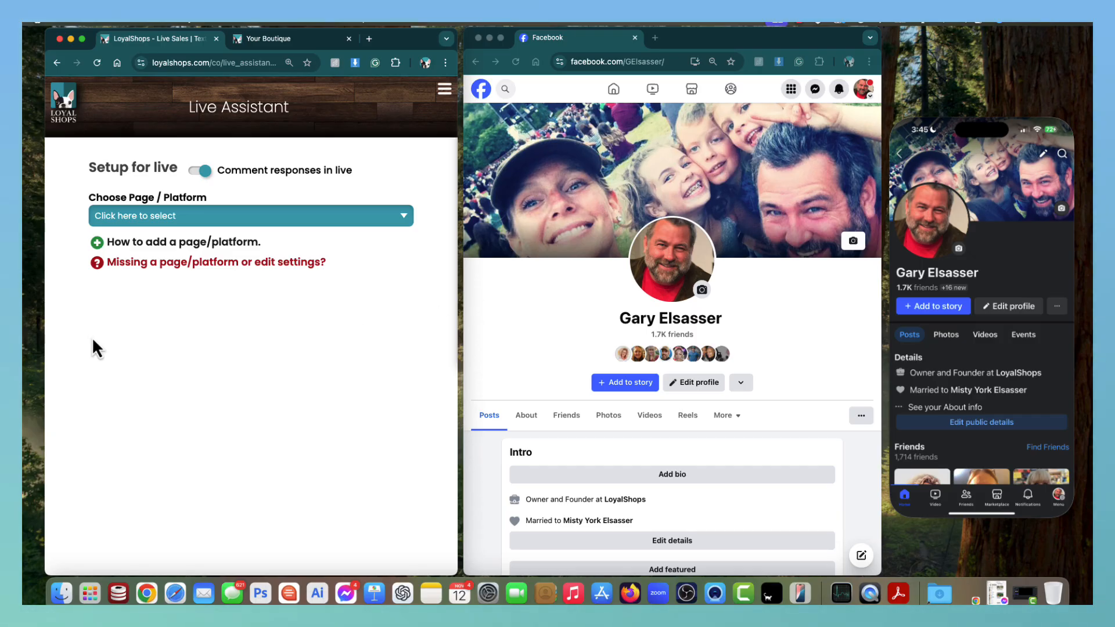
# Select LoyalShops Test Page 4 in the Choose Page / Platform dropdown.
pyautogui.click(228, 218)
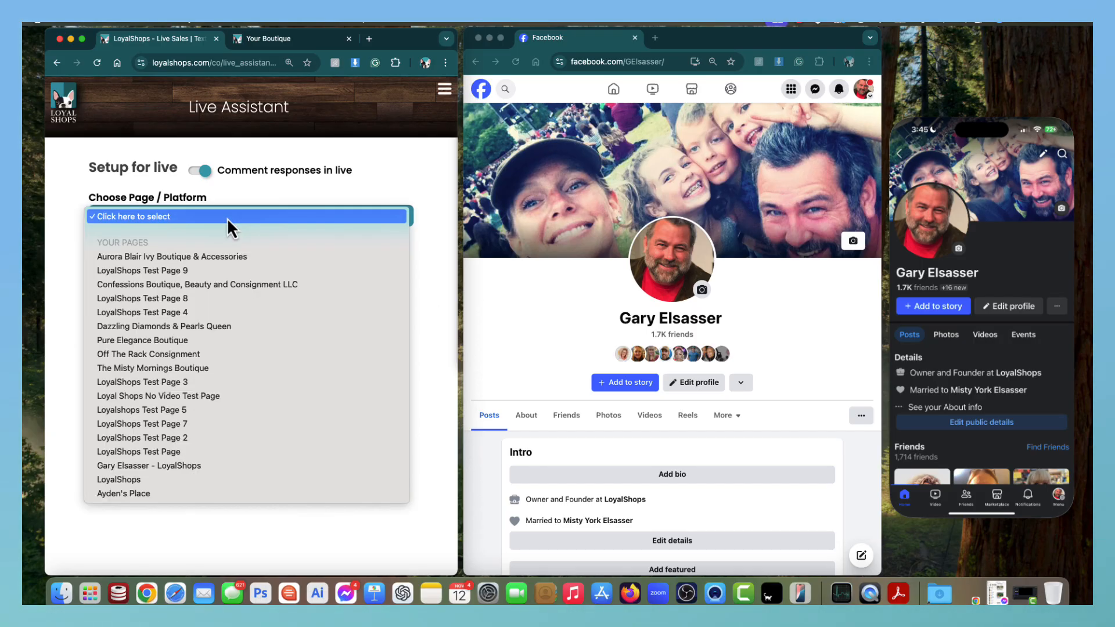
pyautogui.click(183, 315)
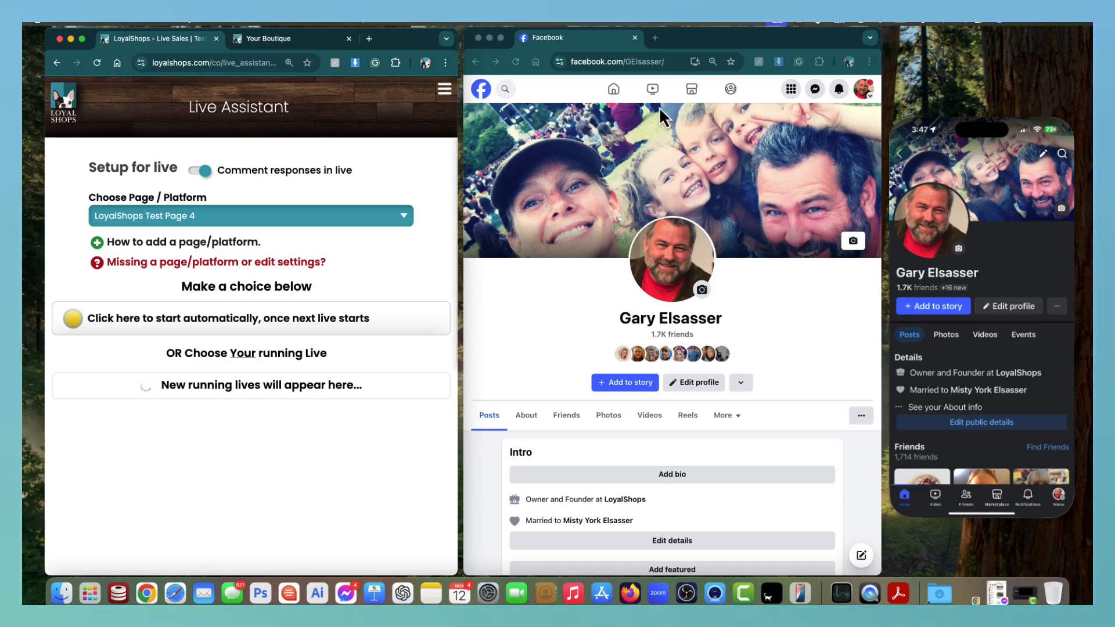
# Go to the LoyalShops Test Page 4 Facebook page from recent searches.
pyautogui.click(506, 90)
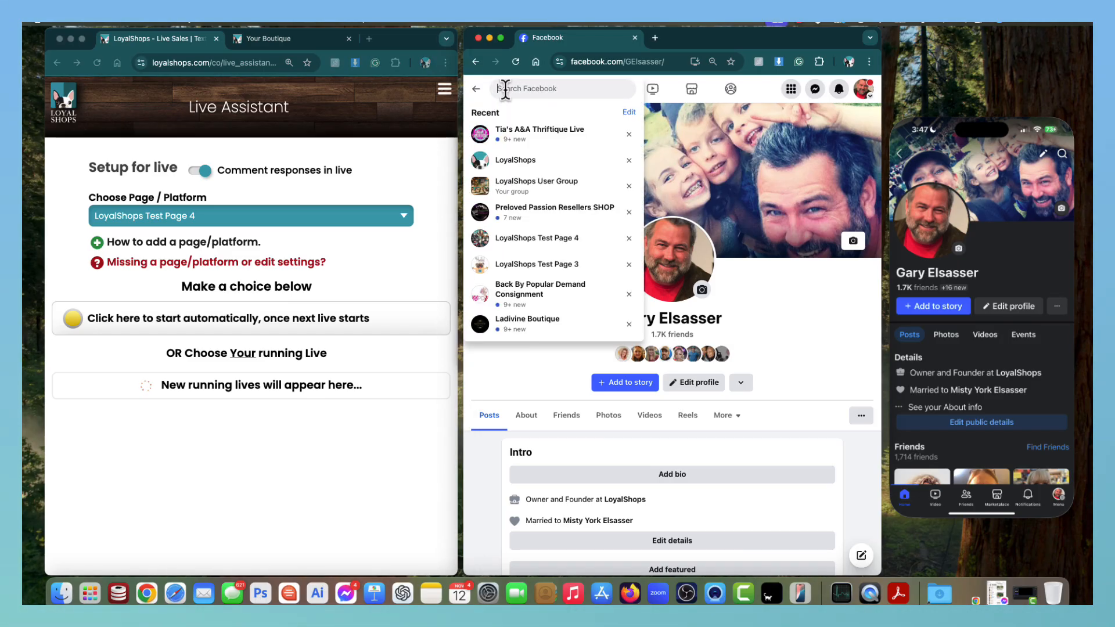
pyautogui.click(538, 238)
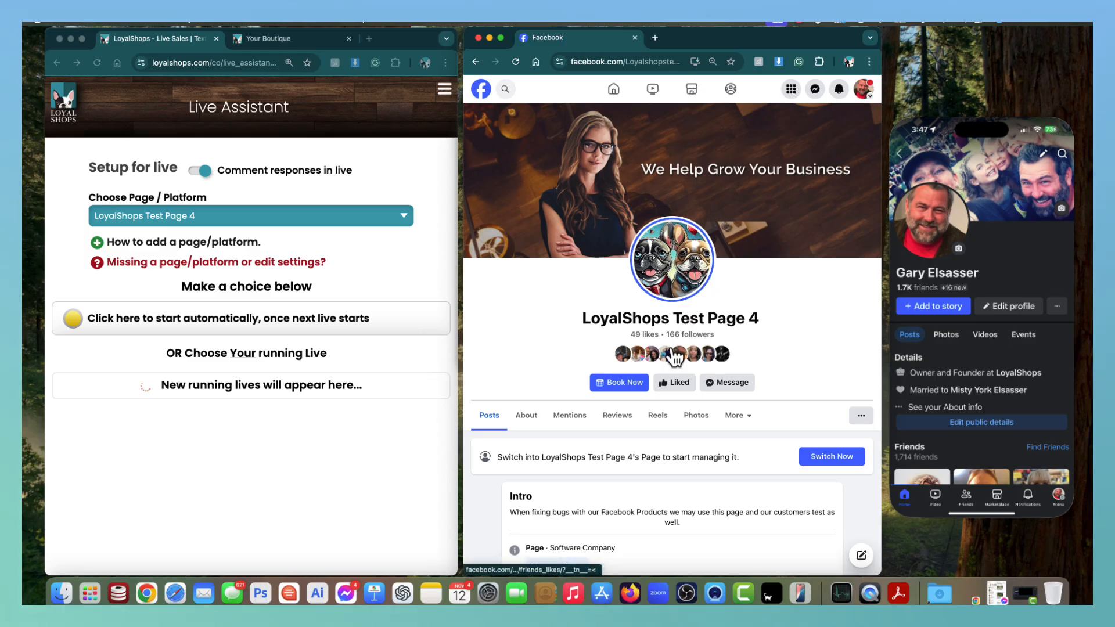
pyautogui.scroll(-2, 670, 347)
pyautogui.scroll(2, 670, 348)
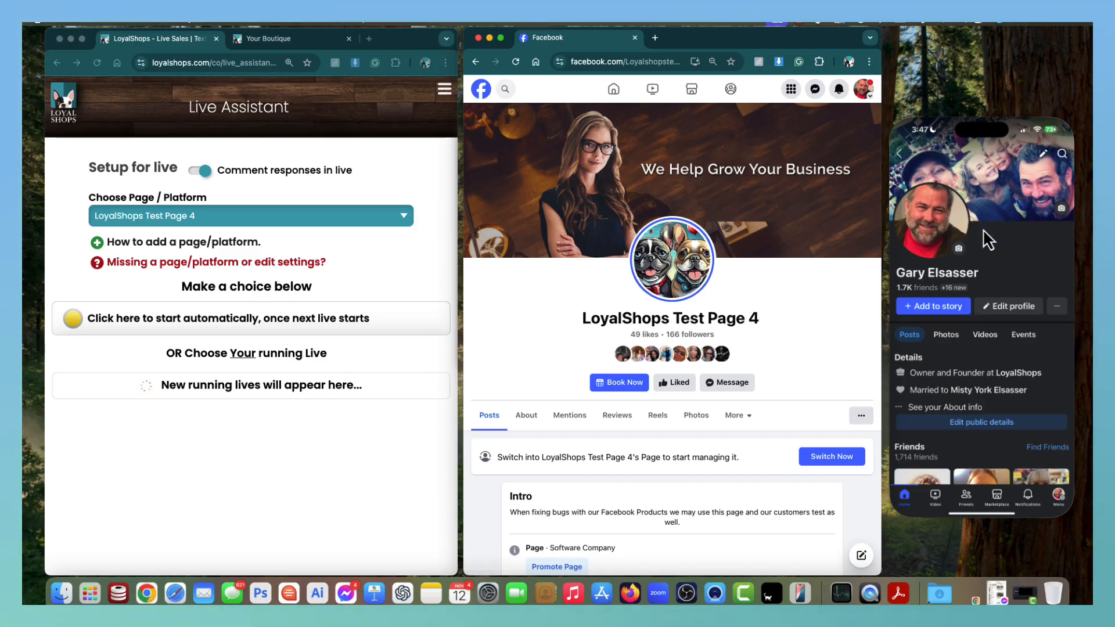
# Switch the mirrored phone's Facebook profile to LoyalShops Test Page 4.
pyautogui.click(1057, 497)
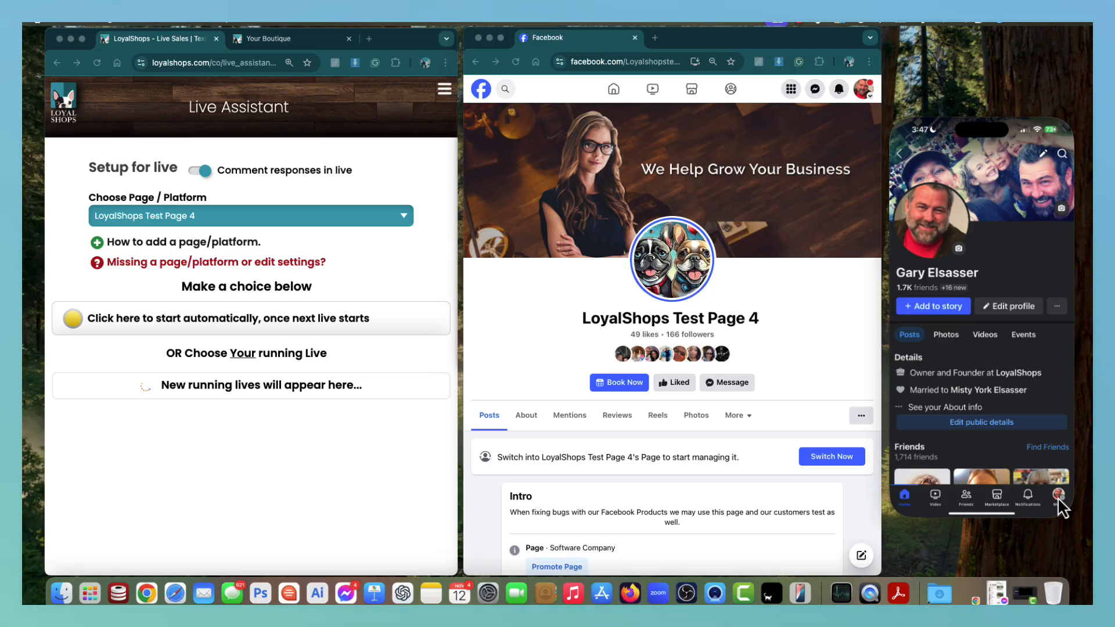
pyautogui.click(1058, 497)
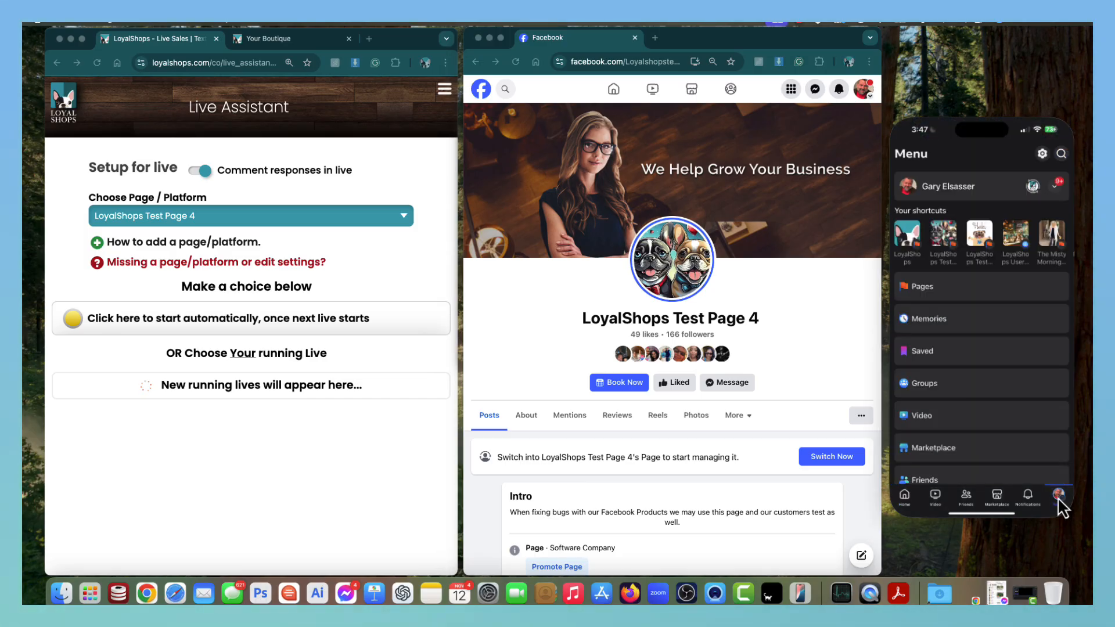
pyautogui.click(1055, 188)
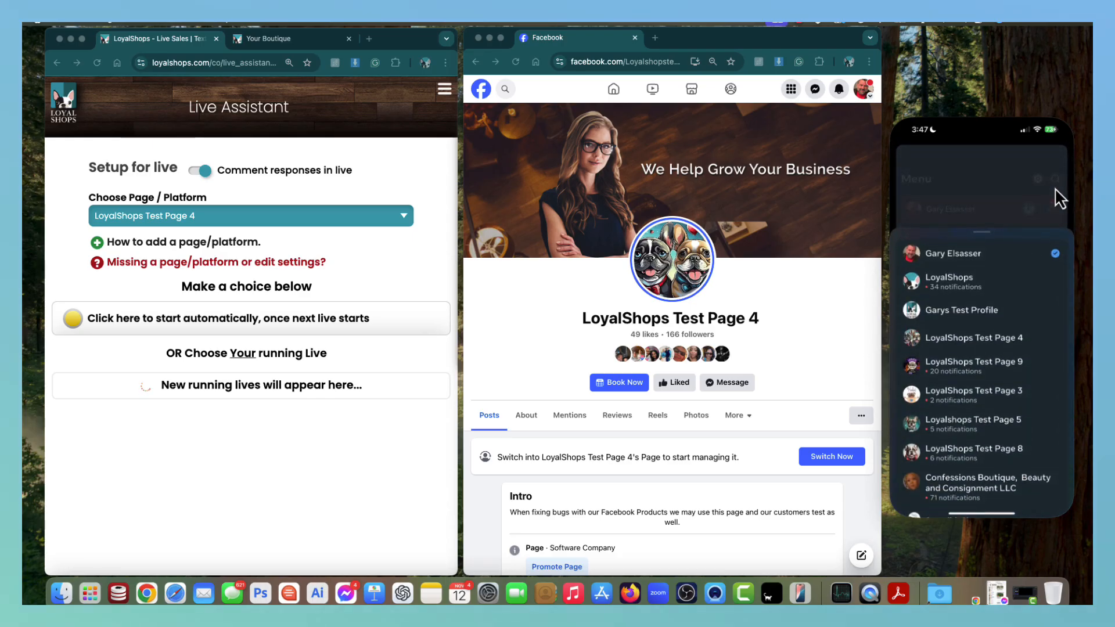
pyautogui.click(995, 338)
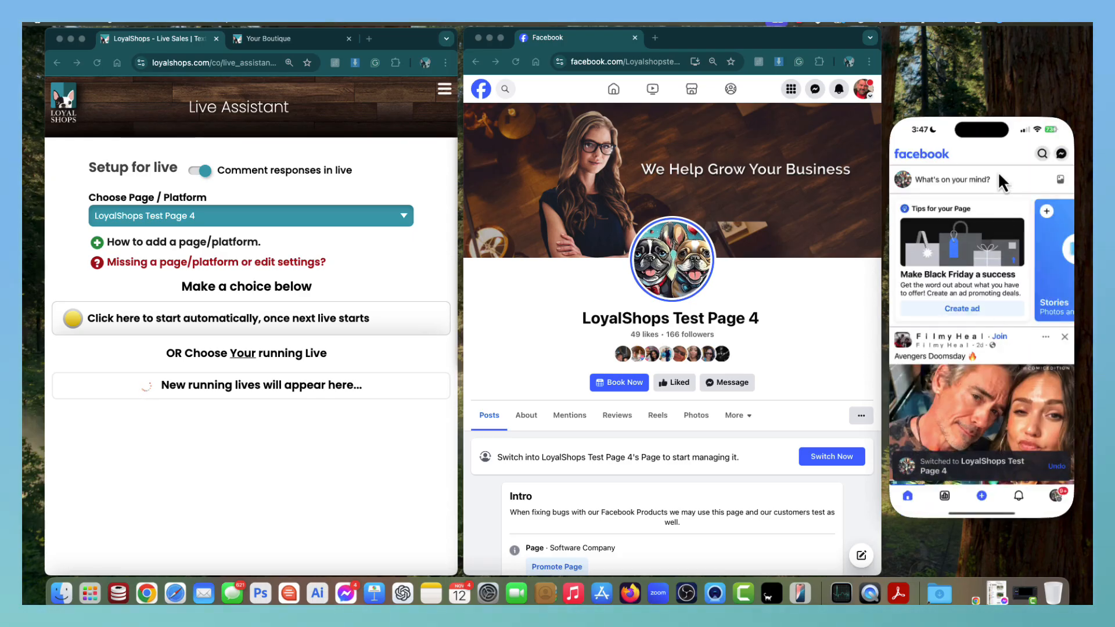
# Search 'loya', open the LoyalShops Test Page 4 page, and start a new post.
pyautogui.click(1042, 153)
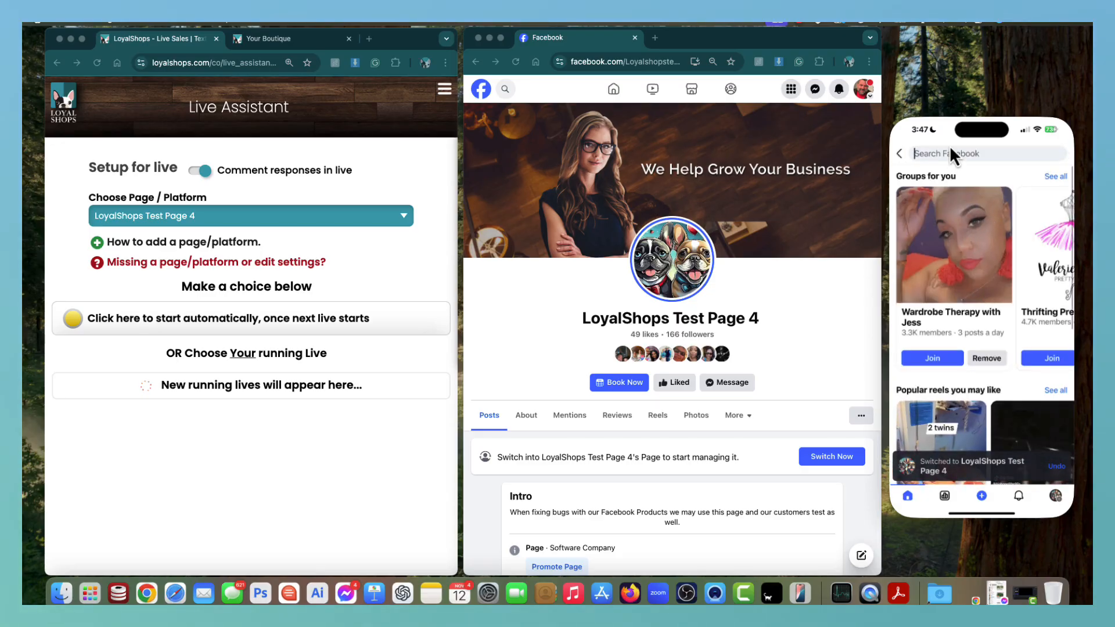
pyautogui.write('loya')
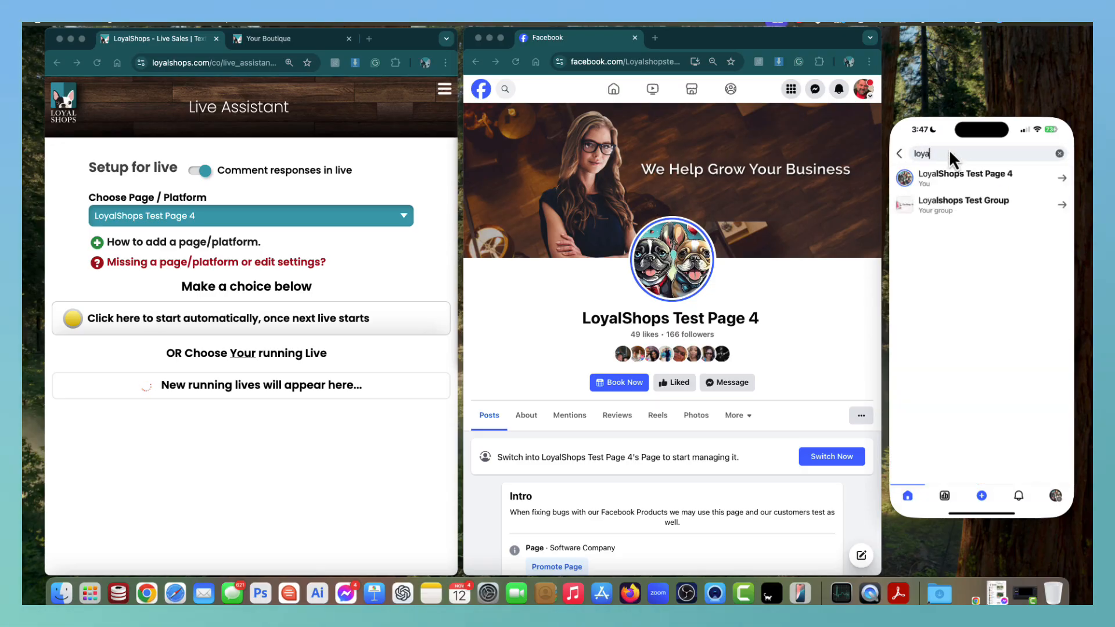
pyautogui.click(954, 176)
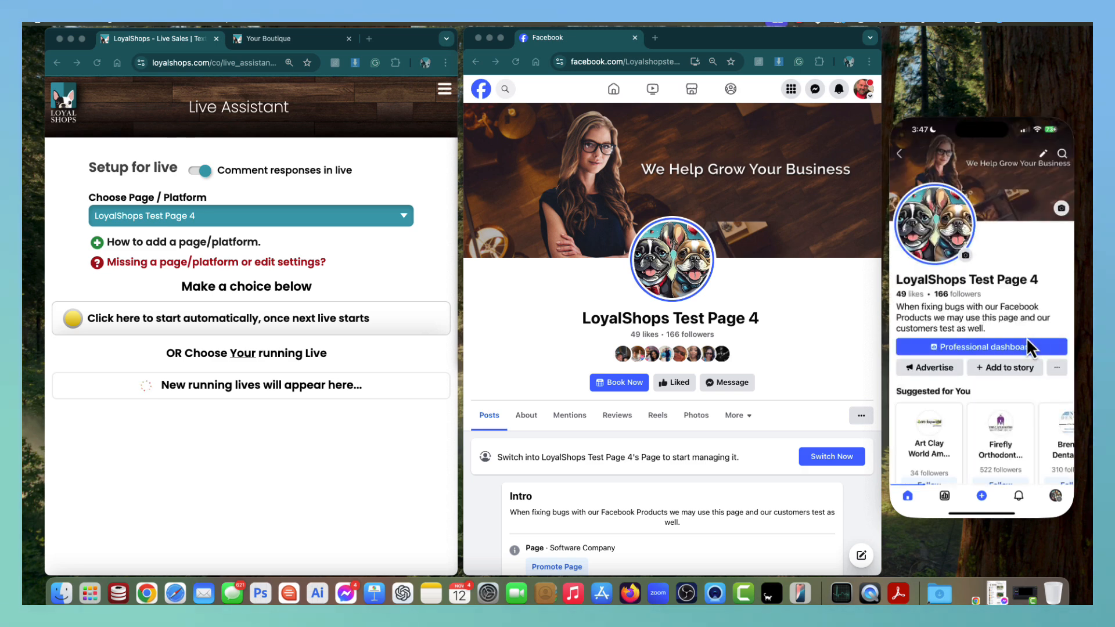
pyautogui.scroll(-3, 999, 330)
pyautogui.scroll(-5, 999, 330)
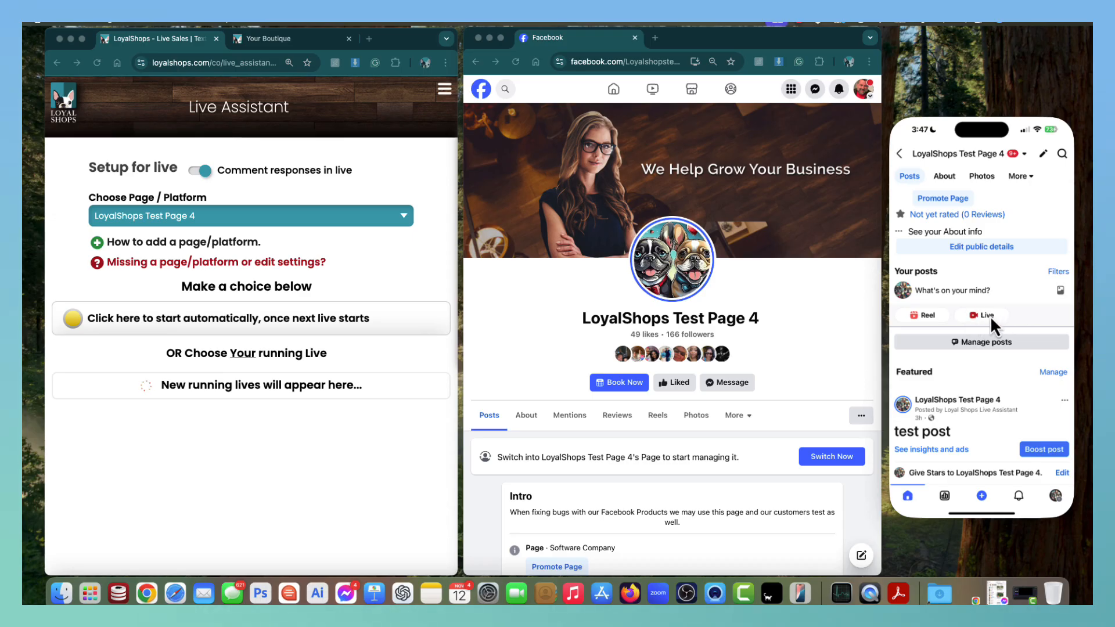
pyautogui.click(943, 290)
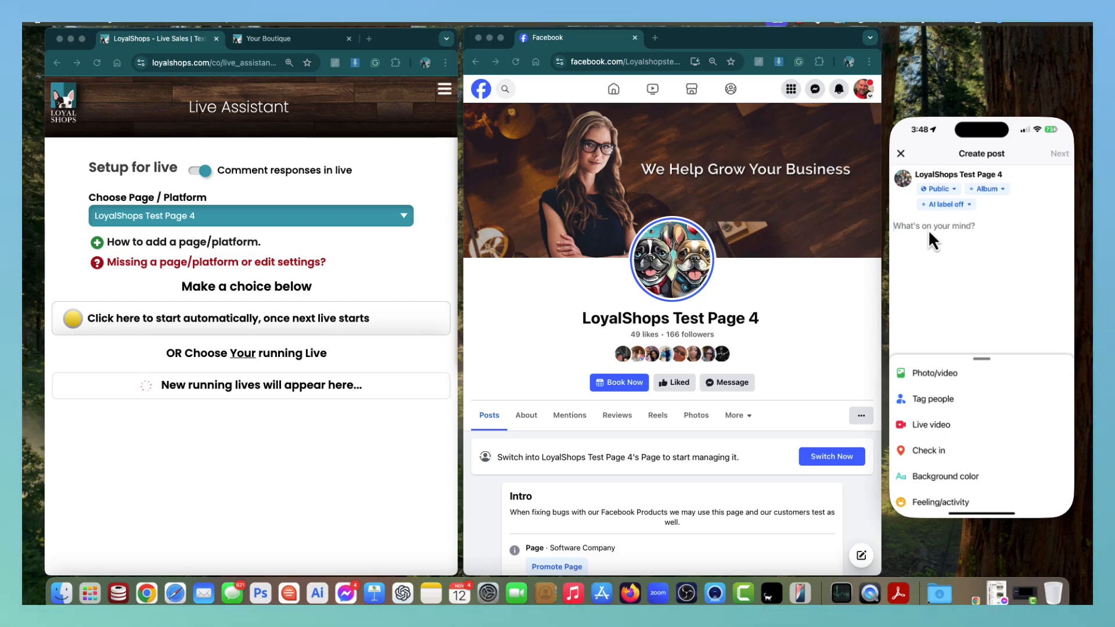
pyautogui.write('Loyal')
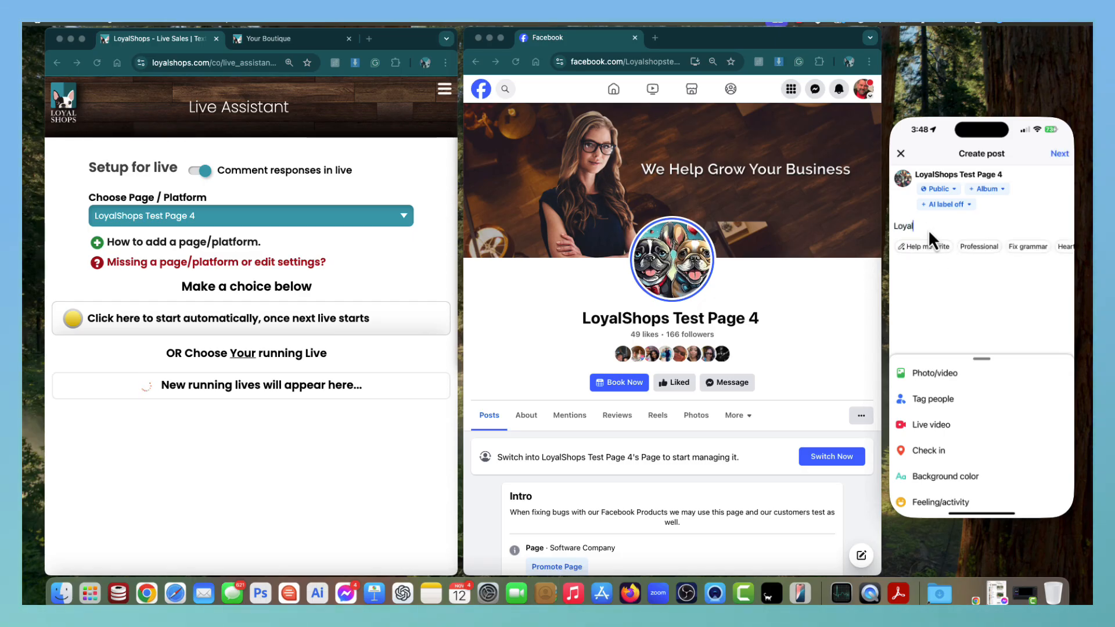
pyautogui.write('shops ')
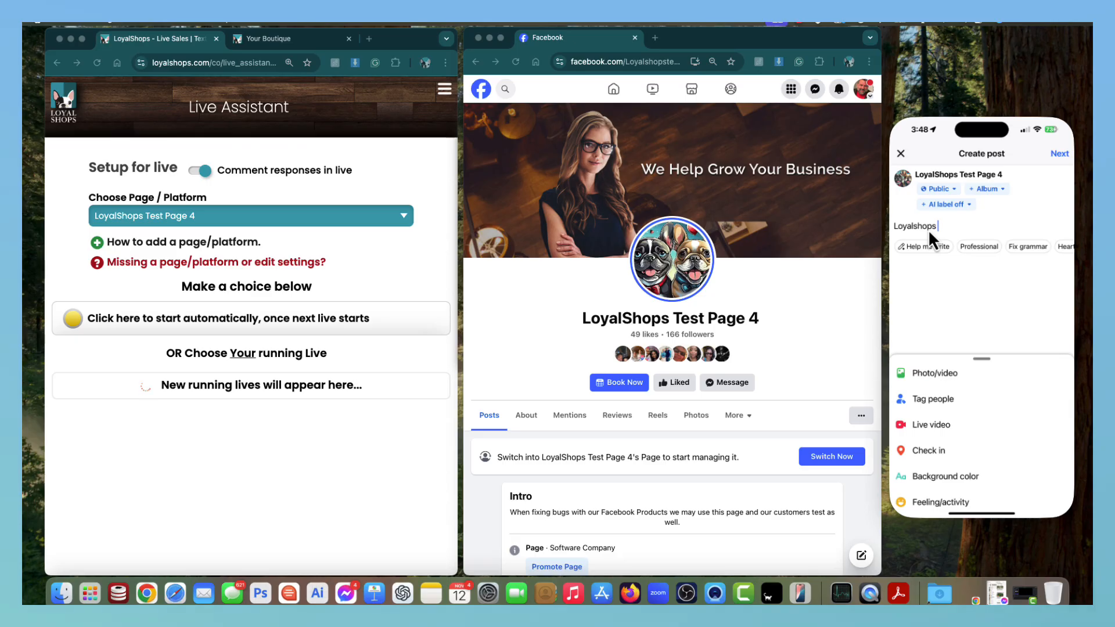
pyautogui.write('- Selling S')
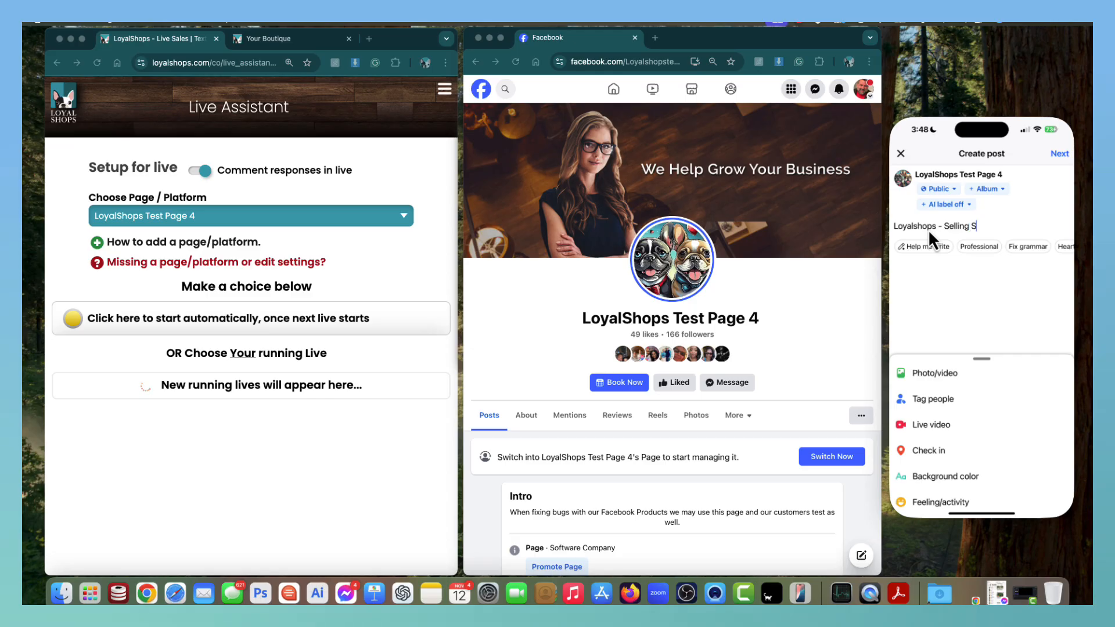
pyautogui.write('ervices to grow your busi')
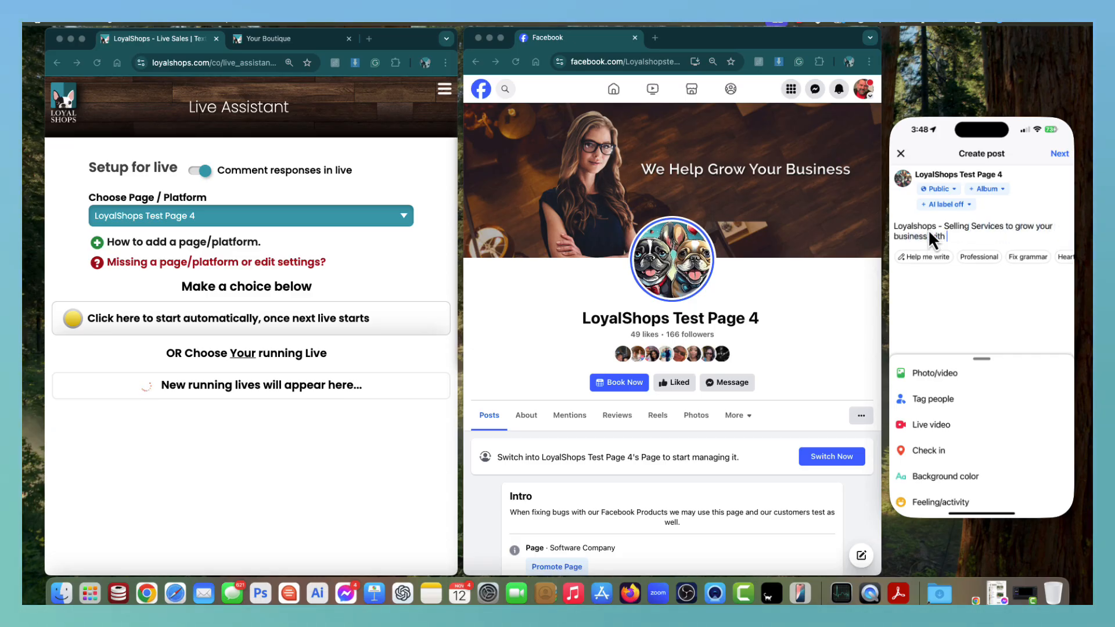
pyautogui.write('ness with live sales, ')
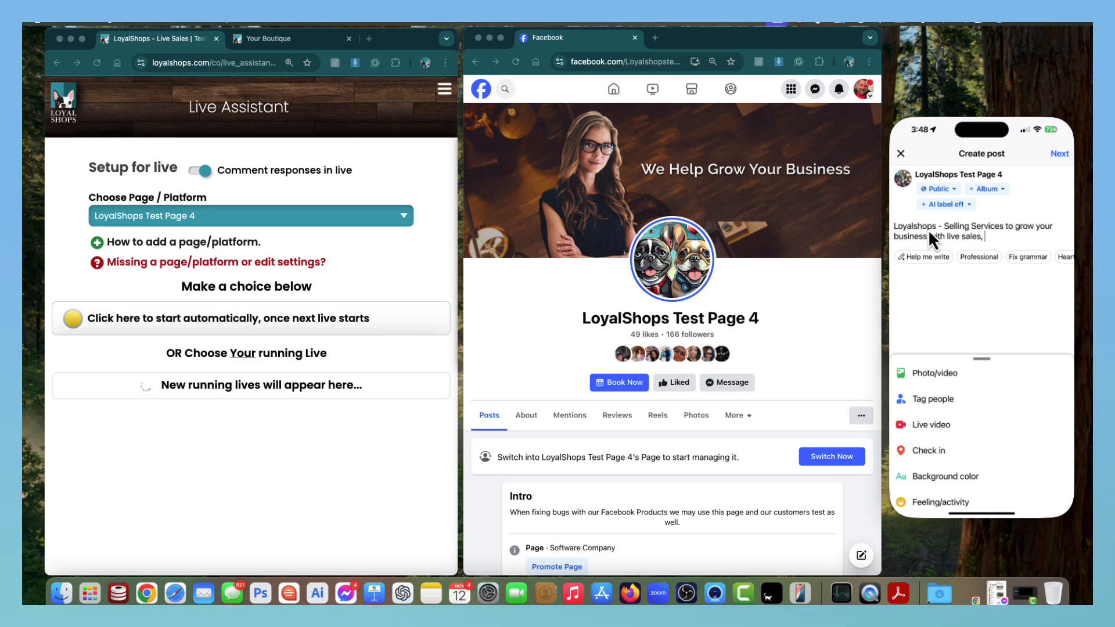
pyautogui.write('email and testin')
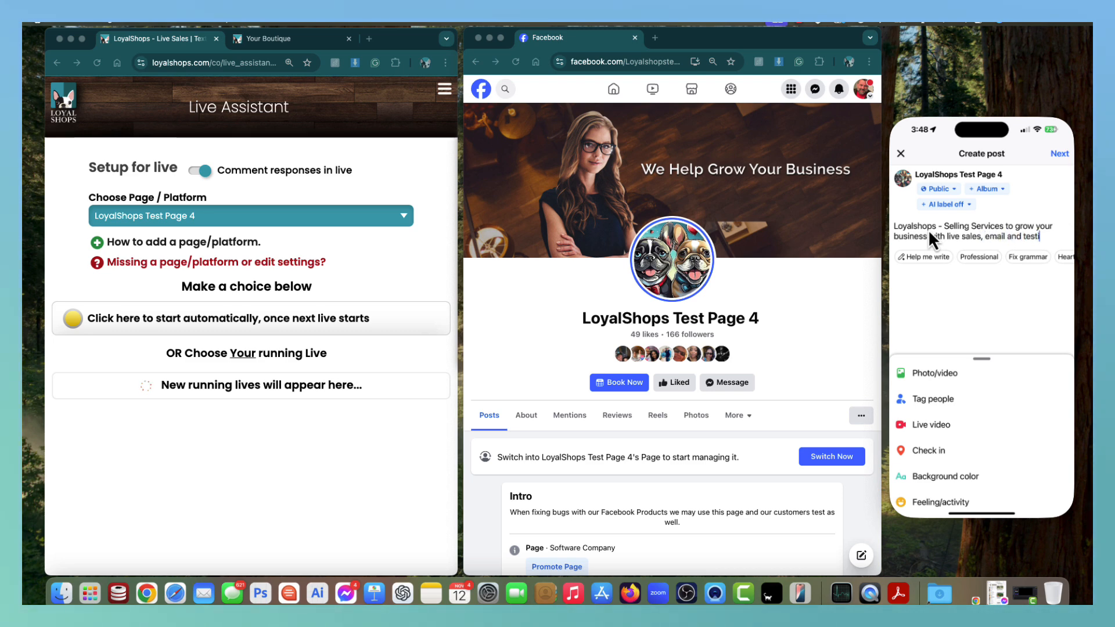
pyautogui.press('BackSpace')
pyautogui.press('BackSpace')
pyautogui.press('BackSpace')
pyautogui.press('BackSpace')
pyautogui.write('xting.')
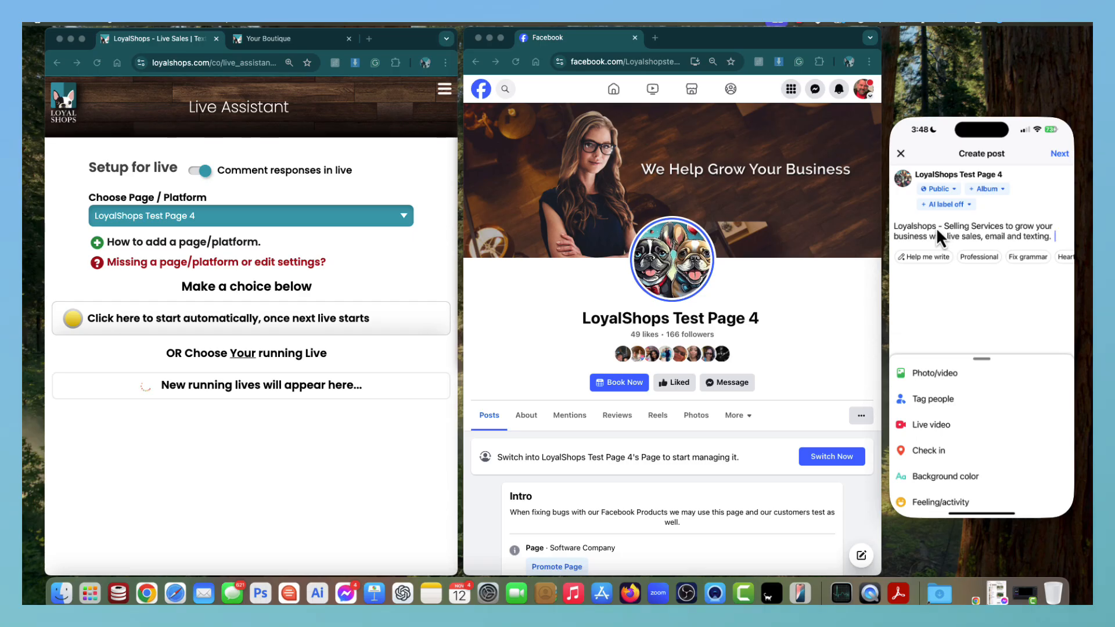
pyautogui.write('Www.loyal')
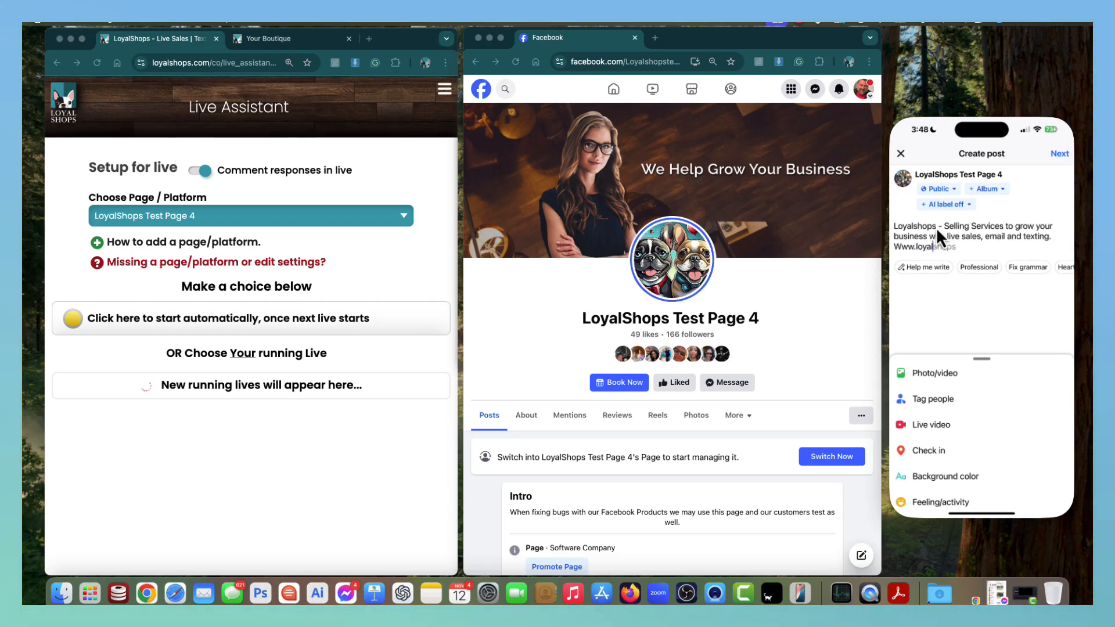
pyautogui.write('shops.com')
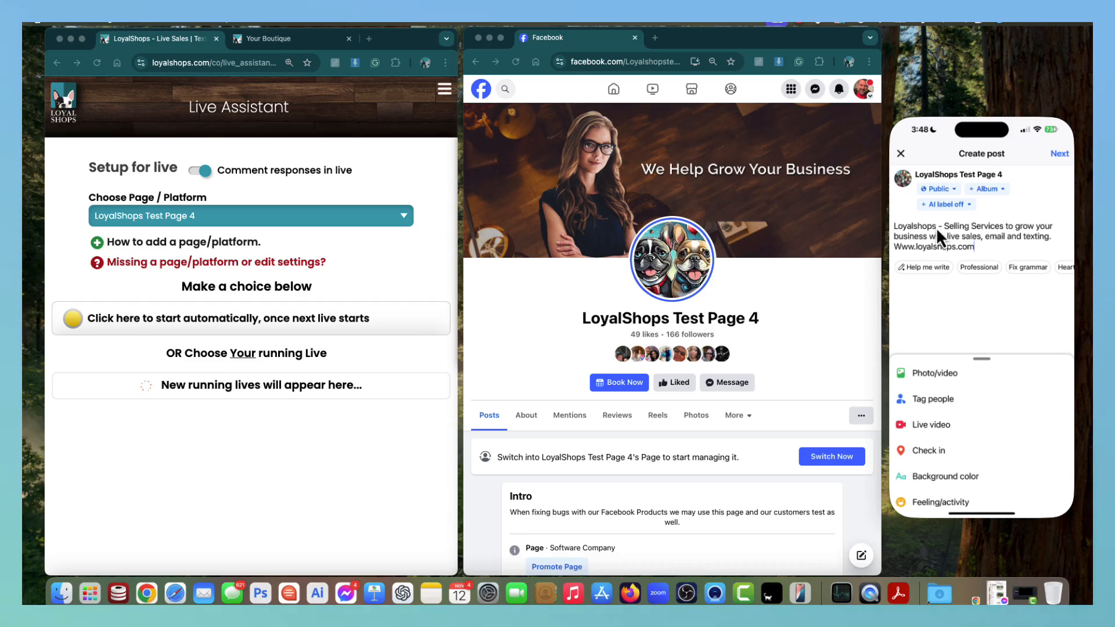
pyautogui.press('BackSpace')
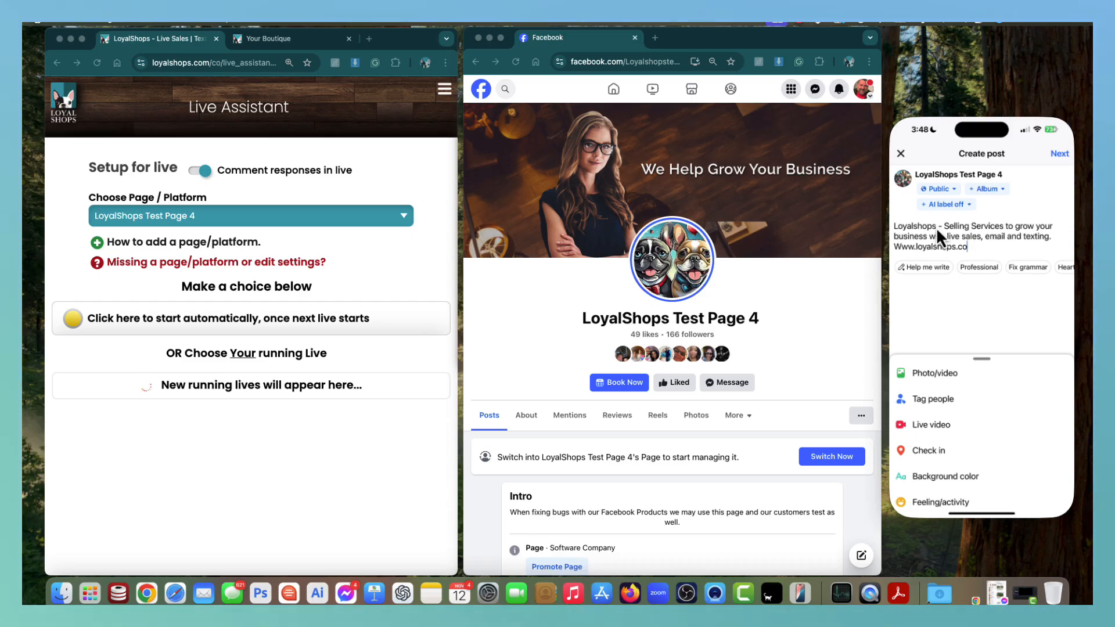
pyautogui.press('BackSpace')
pyautogui.press('BackSpace')
pyautogui.press('BackSpace')
pyautogui.press('BackSpace')
pyautogui.press('BackSpace')
pyautogui.press('BackSpace')
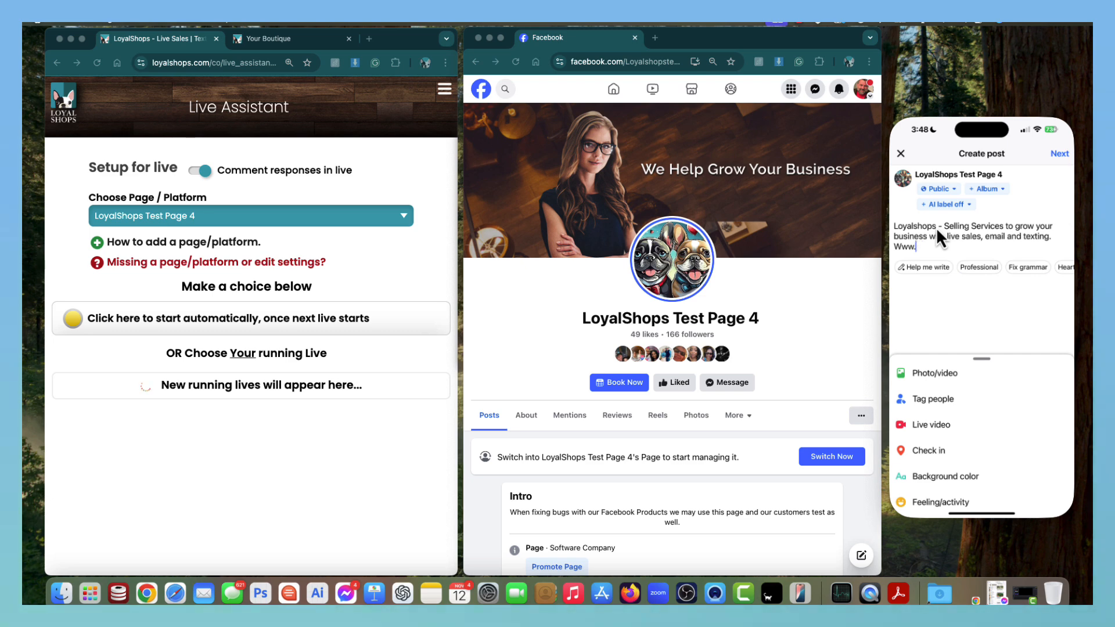
pyautogui.write('facebo')
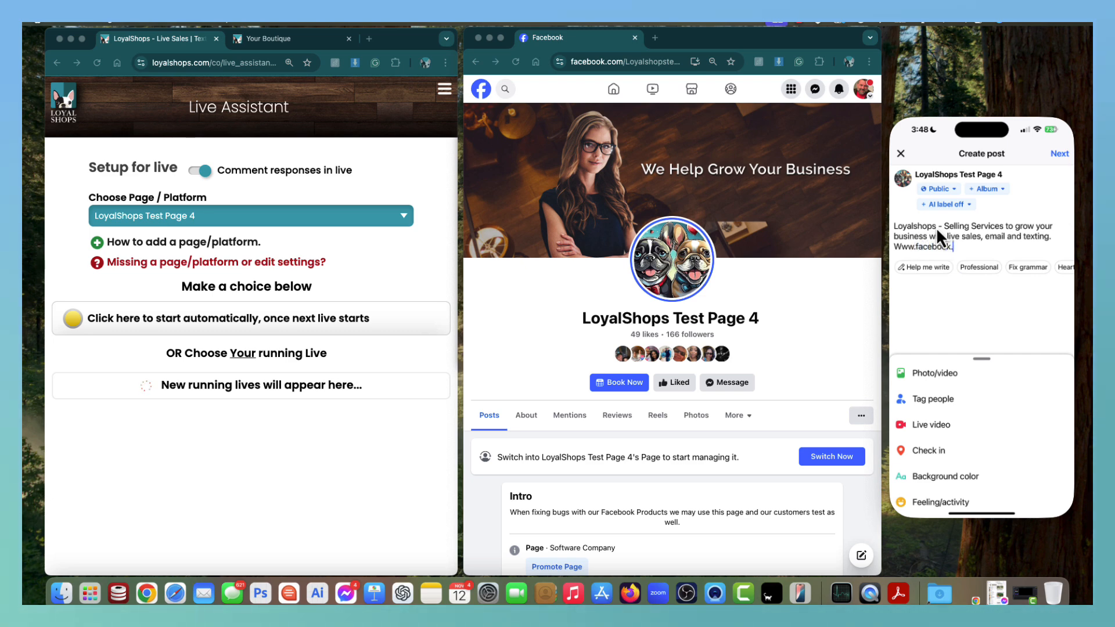
pyautogui.write('ok.com/loyalshops.com')
pyautogui.moveTo(1037, 250); pyautogui.dragTo(876, 226)
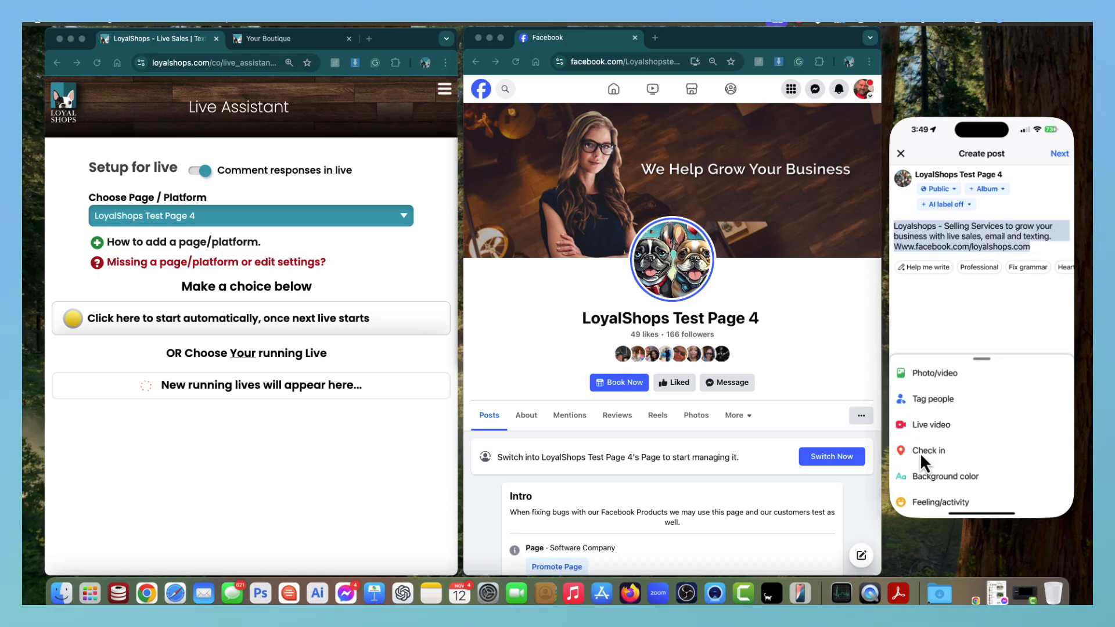
# Go live from the phone past the camera alert, then reload the Facebook page.
pyautogui.click(926, 424)
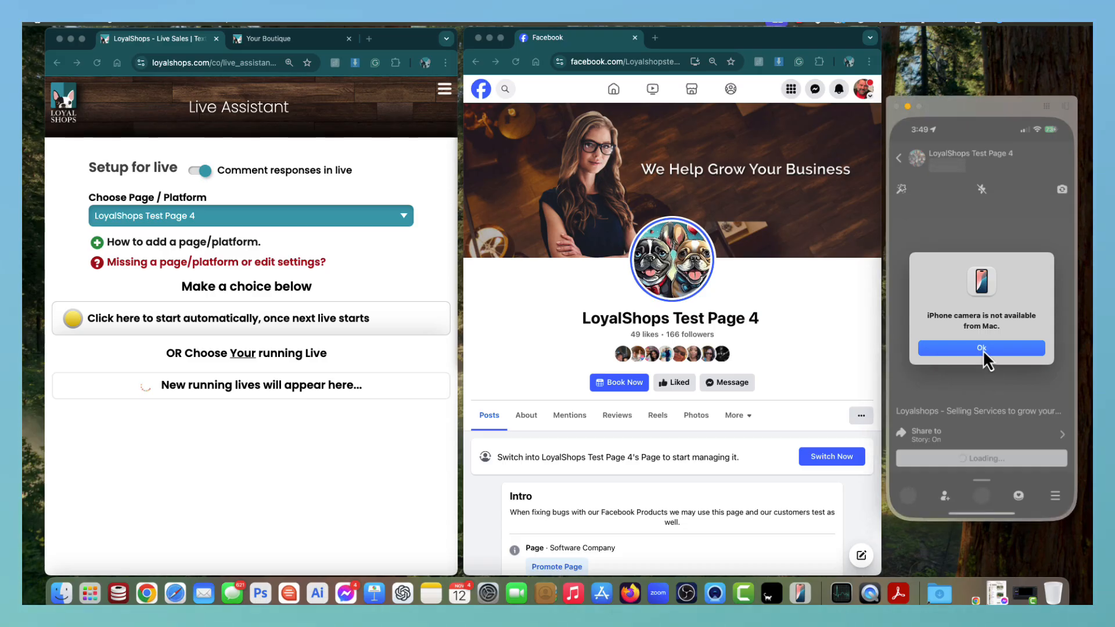
pyautogui.click(981, 349)
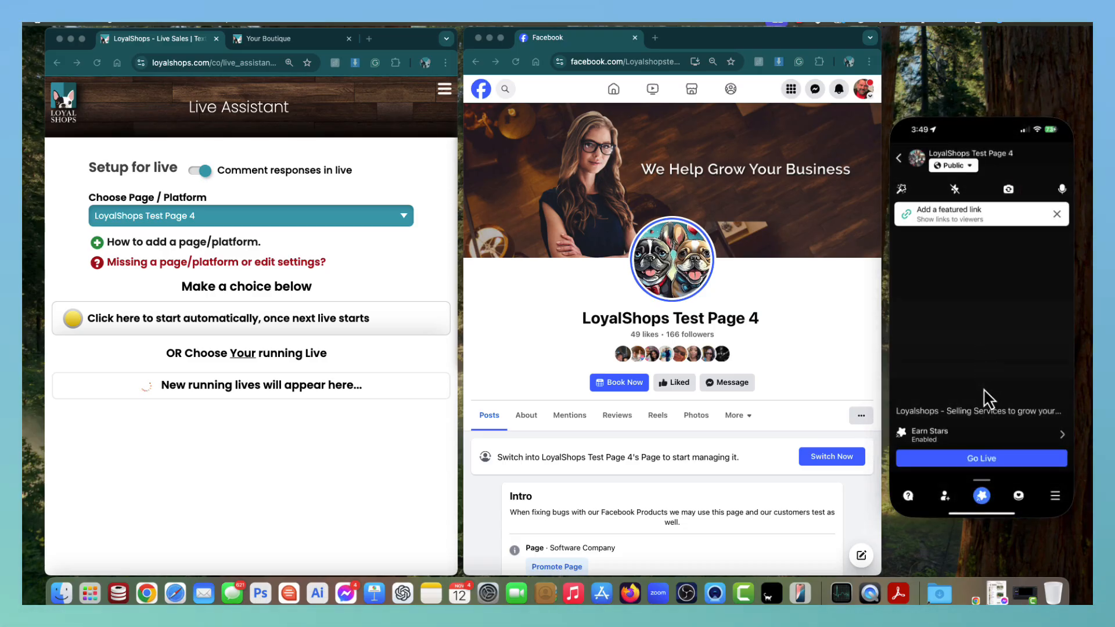
pyautogui.click(984, 459)
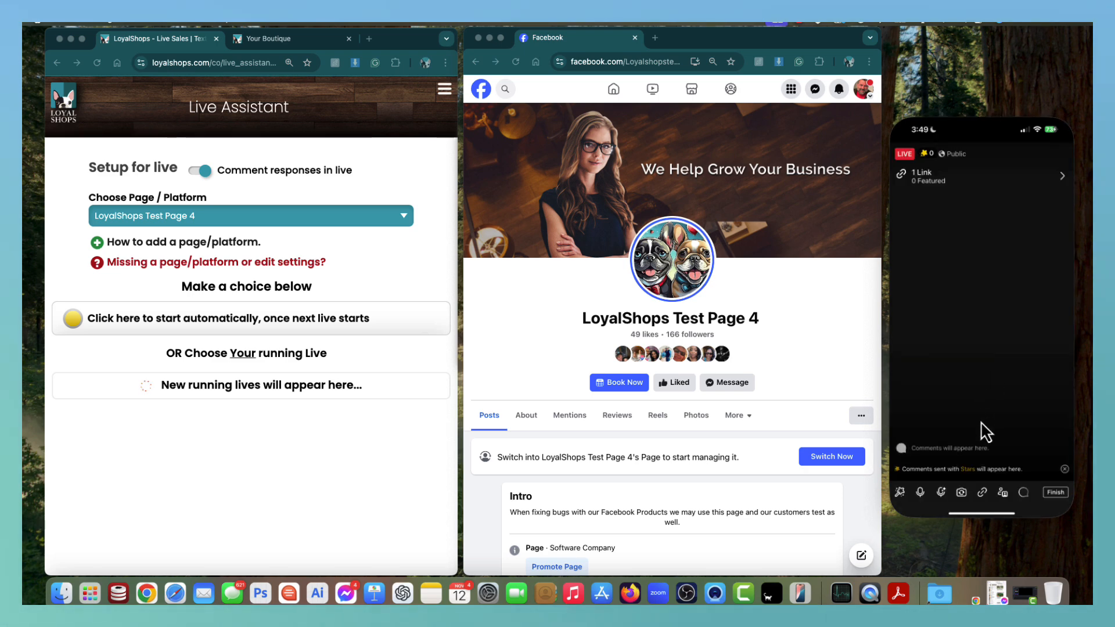
pyautogui.click(628, 62)
pyautogui.press('Return')
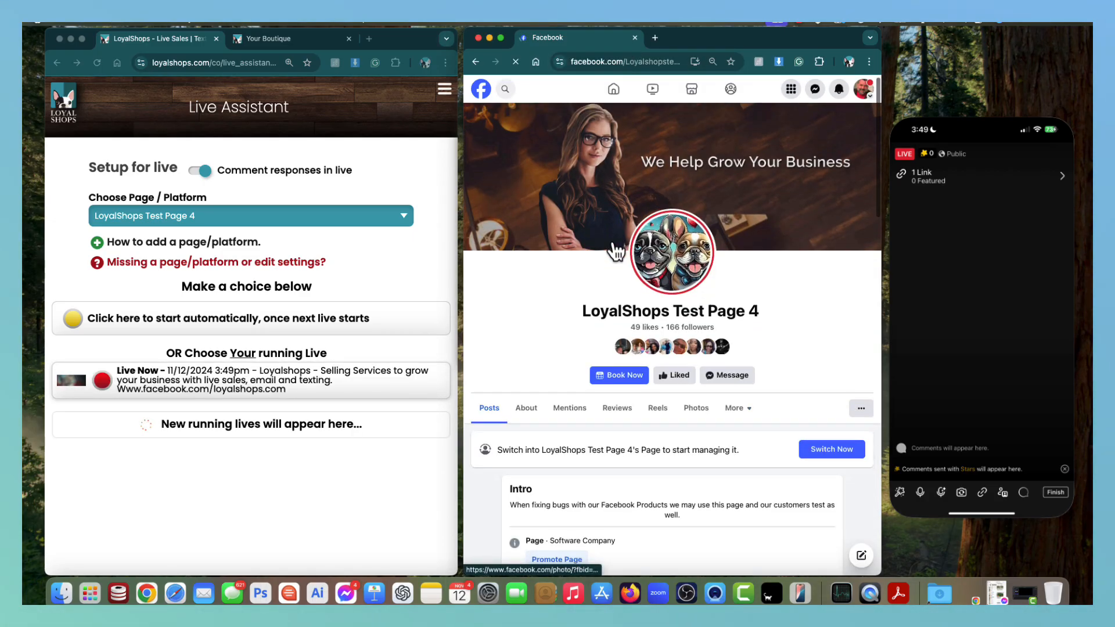
# Open the running live video with its live chat on the Facebook page, then return to LoyalShops.
pyautogui.scroll(-5, 611, 242)
pyautogui.scroll(-10, 612, 242)
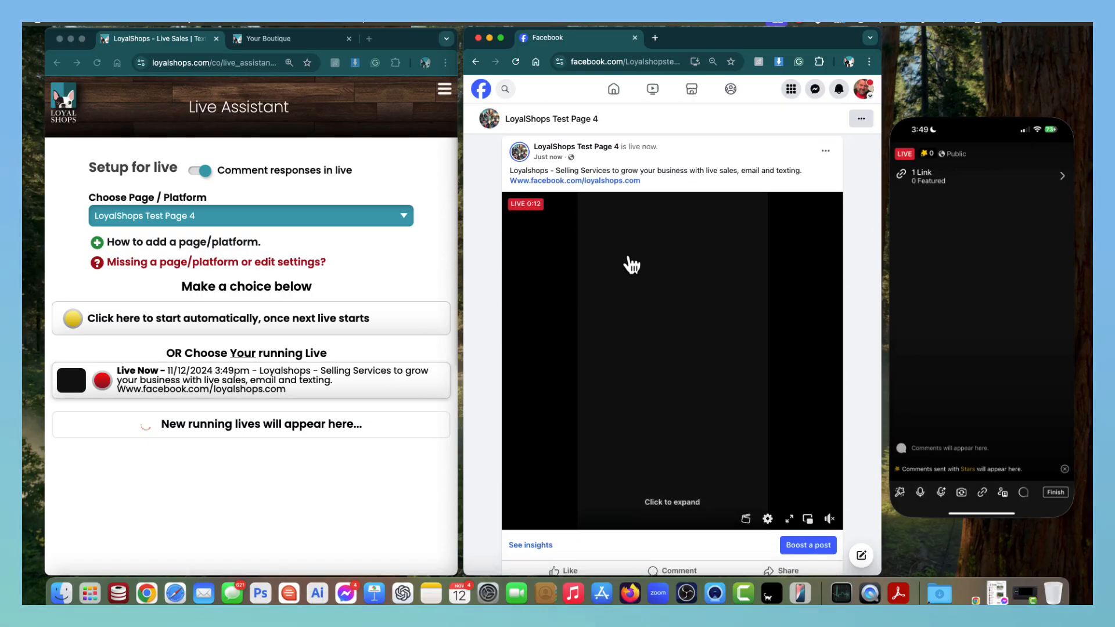
pyautogui.click(630, 262)
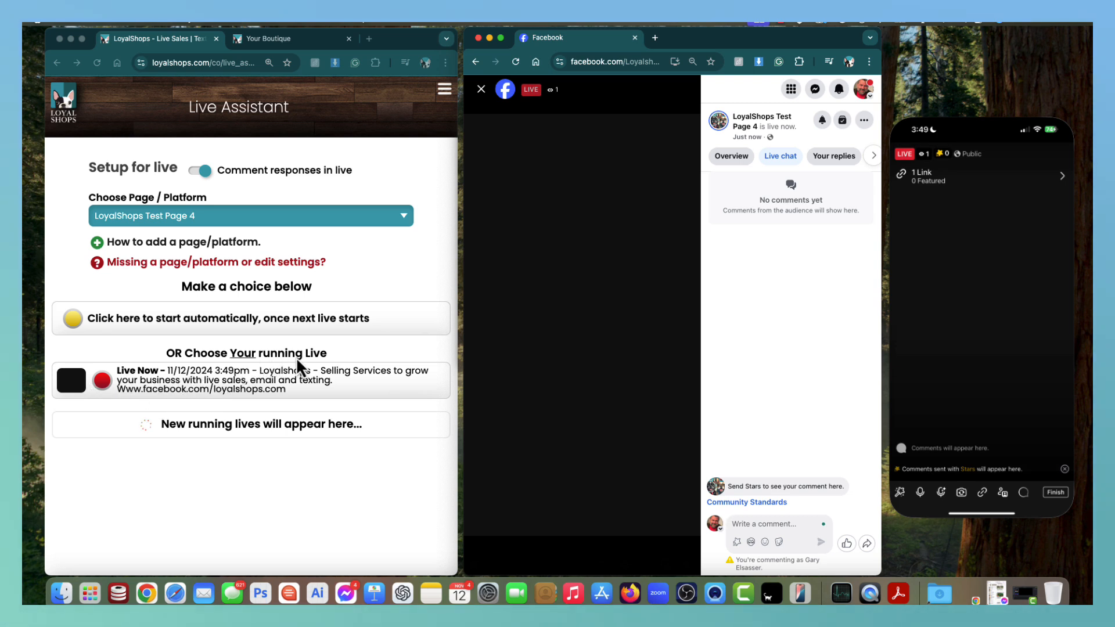
pyautogui.click(132, 380)
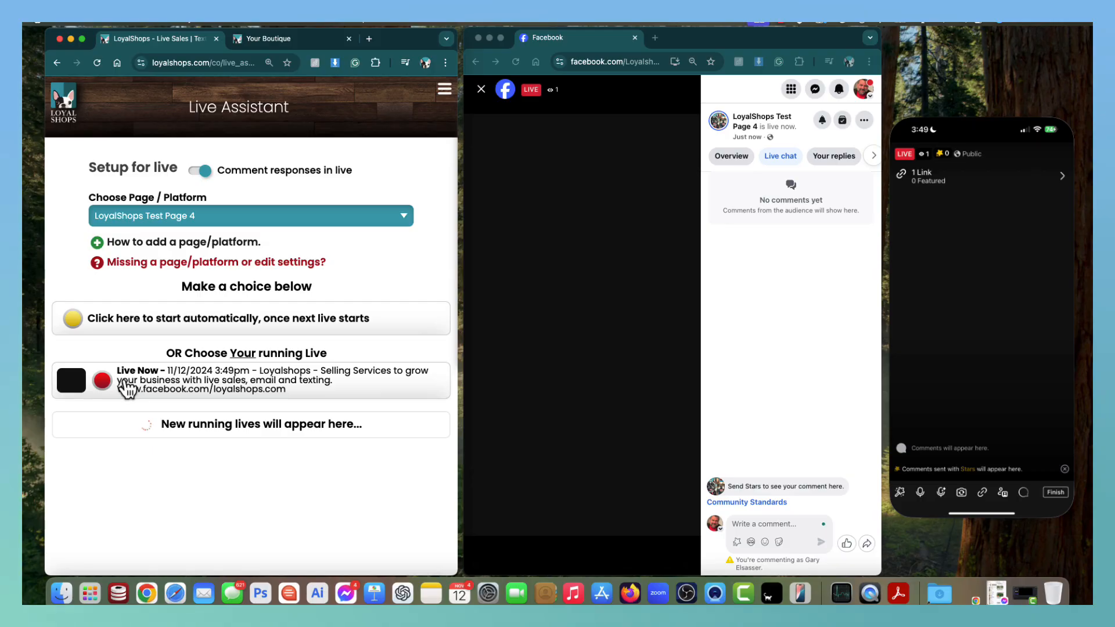
# Start tracking the 3:49pm Live Now broadcast and check the QTY:1 picker without changing it.
pyautogui.click(208, 378)
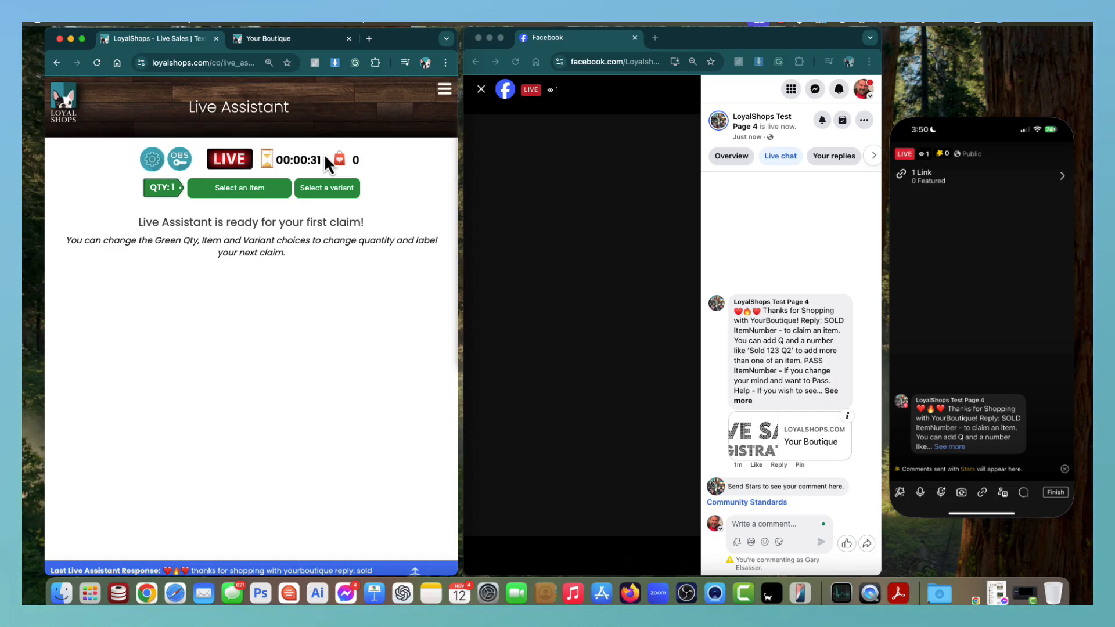
pyautogui.click(171, 196)
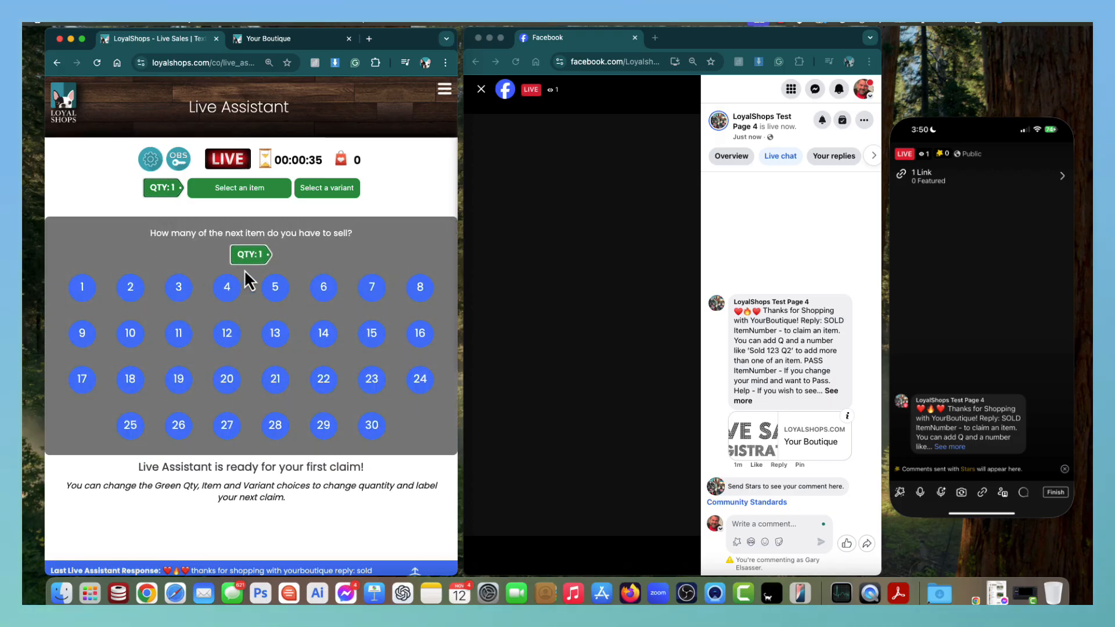
pyautogui.click(166, 184)
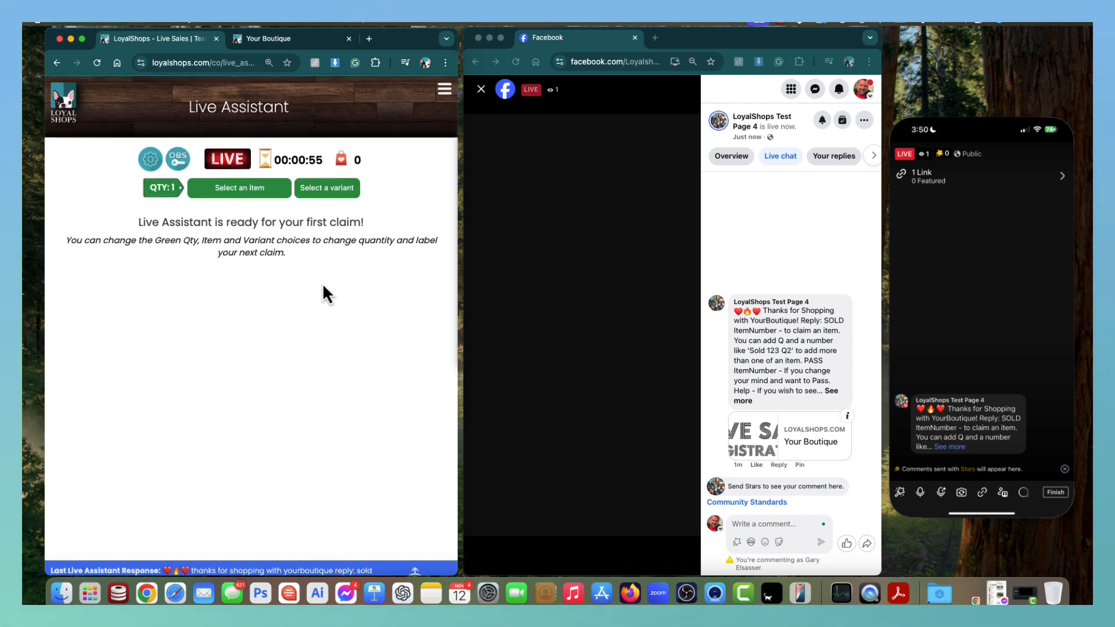
# Post a 'sold 1' comment in the live chat and check its recorded claim in Live Assistant.
pyautogui.click(756, 525)
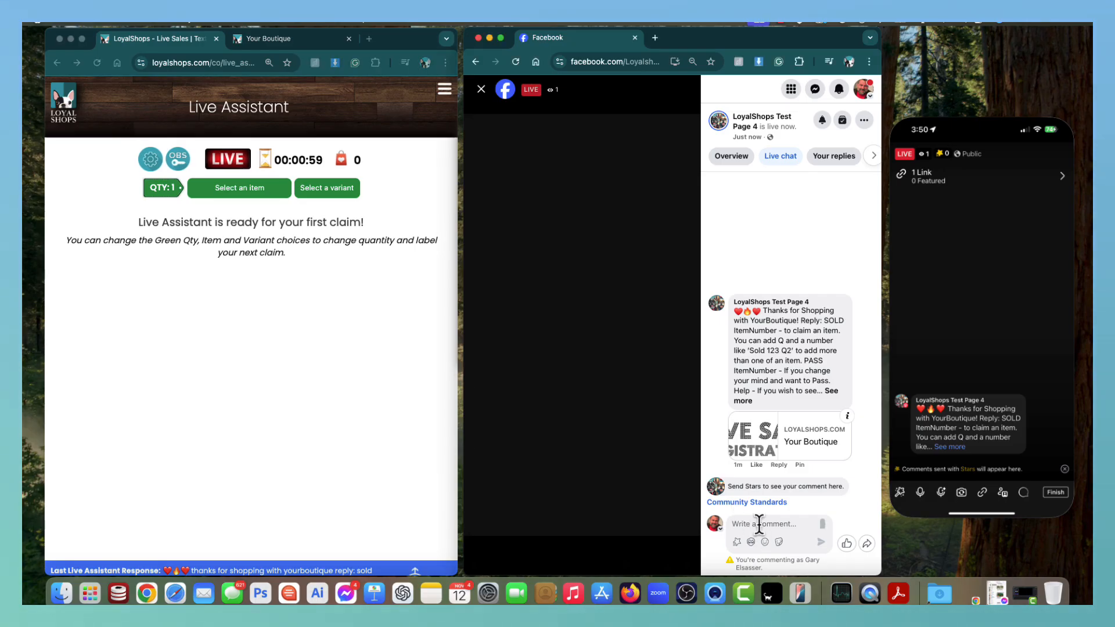
pyautogui.write('sold 1')
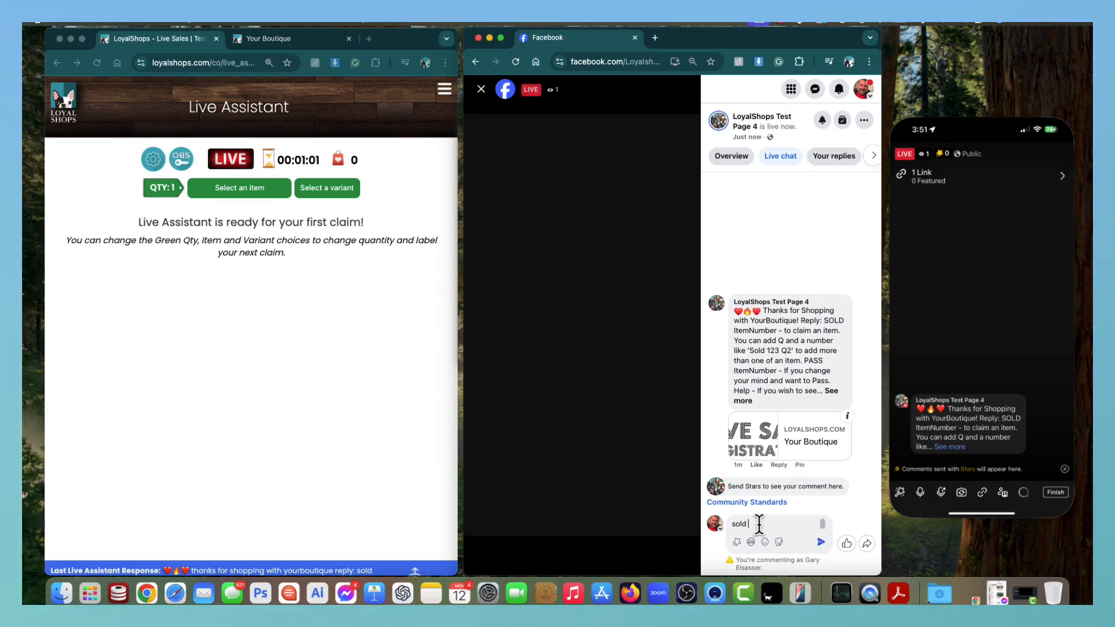
pyautogui.press('Return')
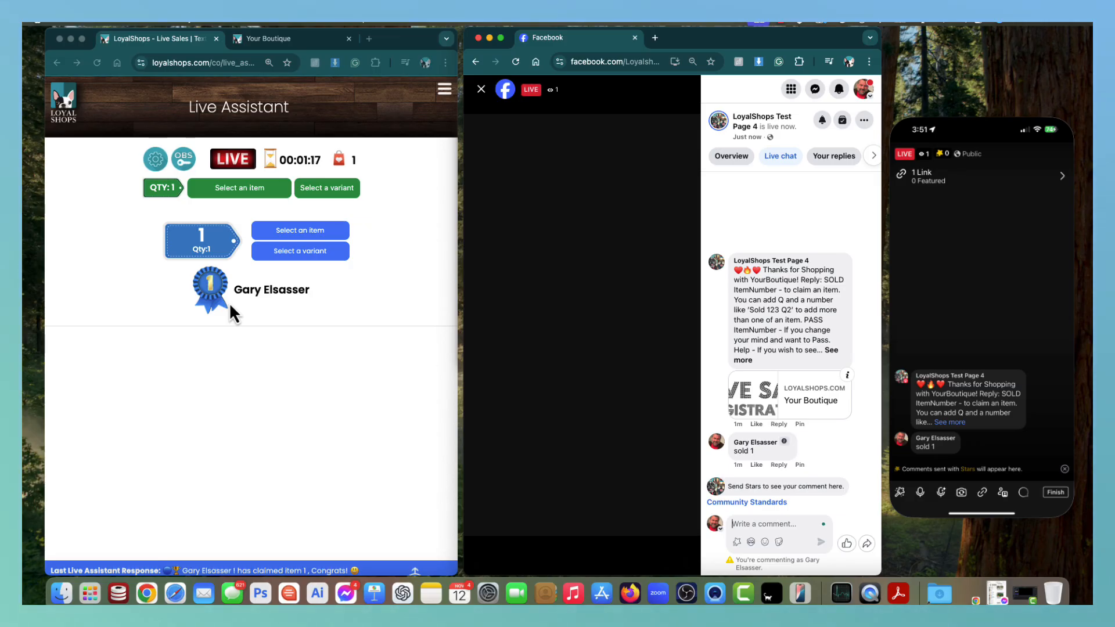
pyautogui.click(159, 187)
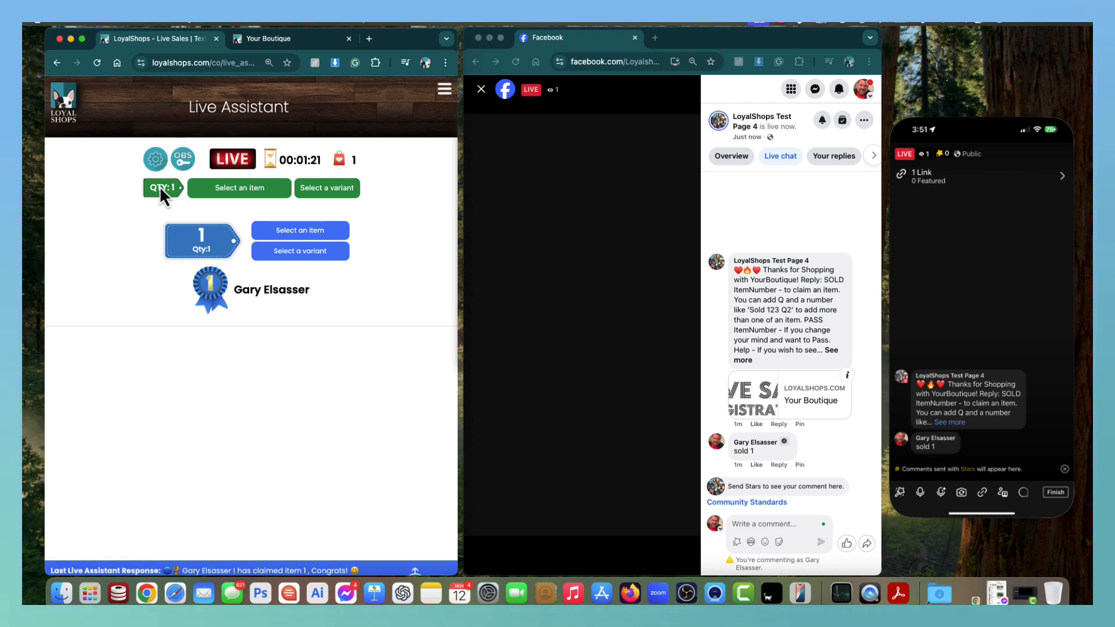
# Set the next item's quantity to 5 and post a 'sold 10' comment claiming item 10.
pyautogui.click(163, 194)
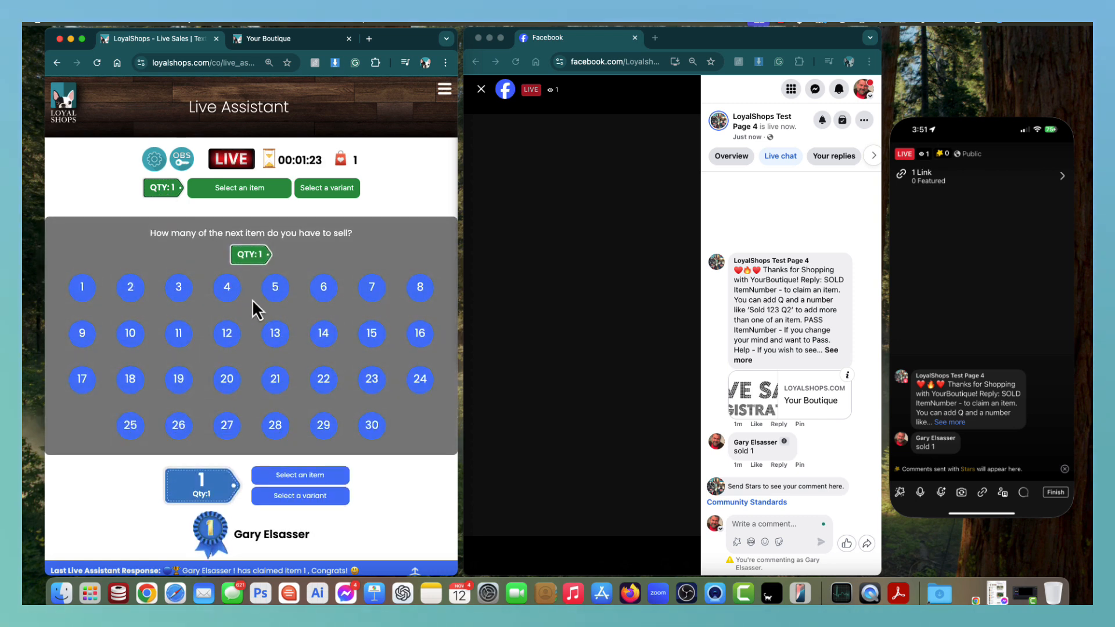
pyautogui.click(277, 288)
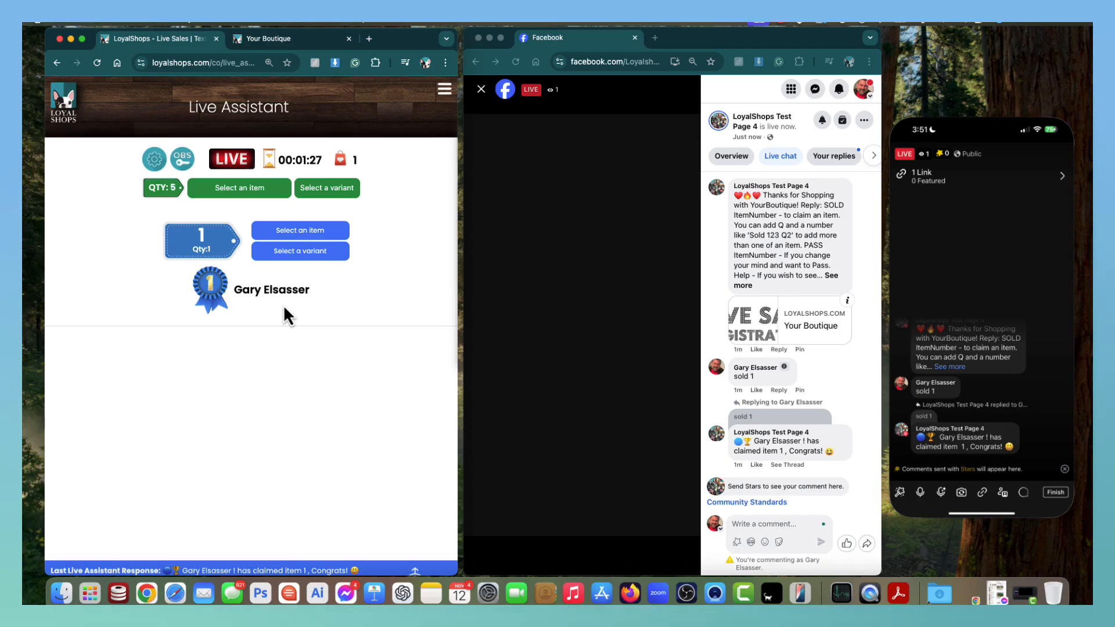
pyautogui.click(762, 522)
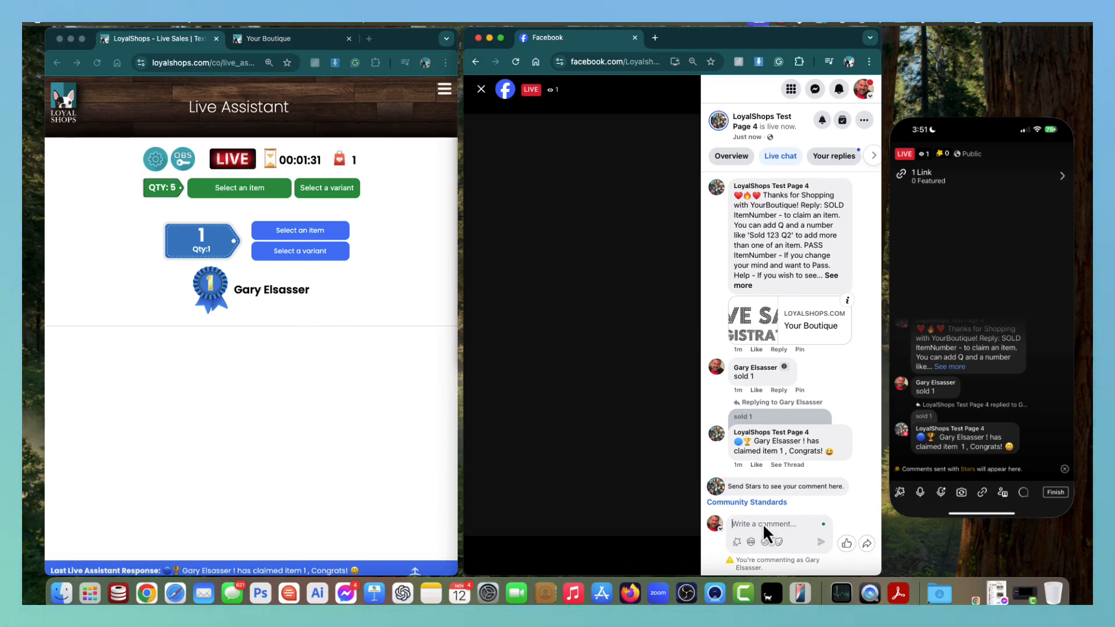
pyautogui.write('sold')
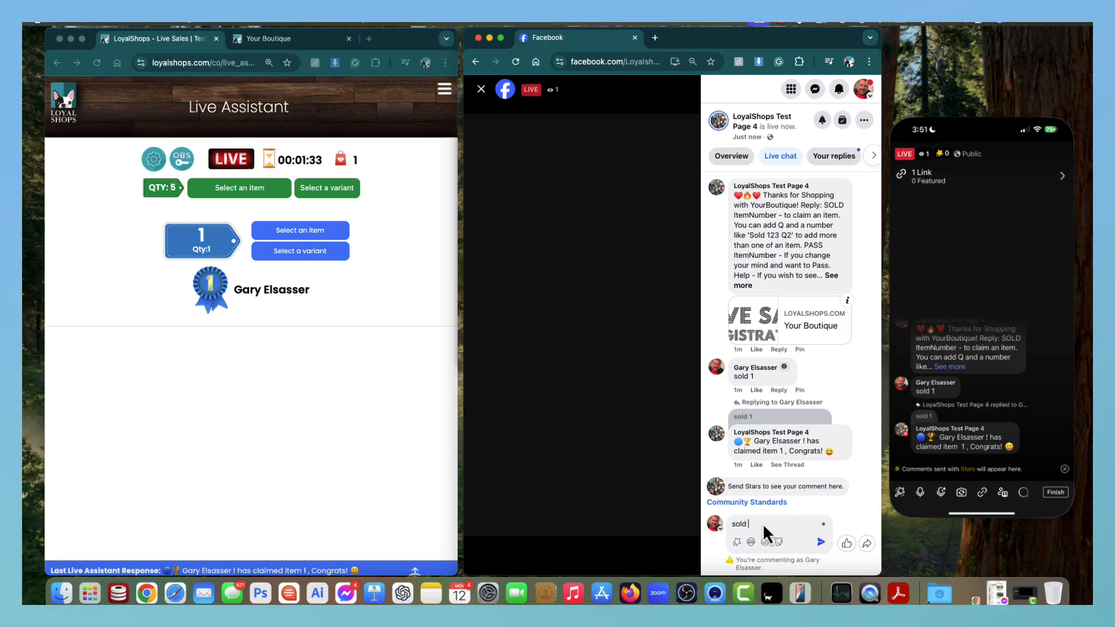
pyautogui.write(' 2')
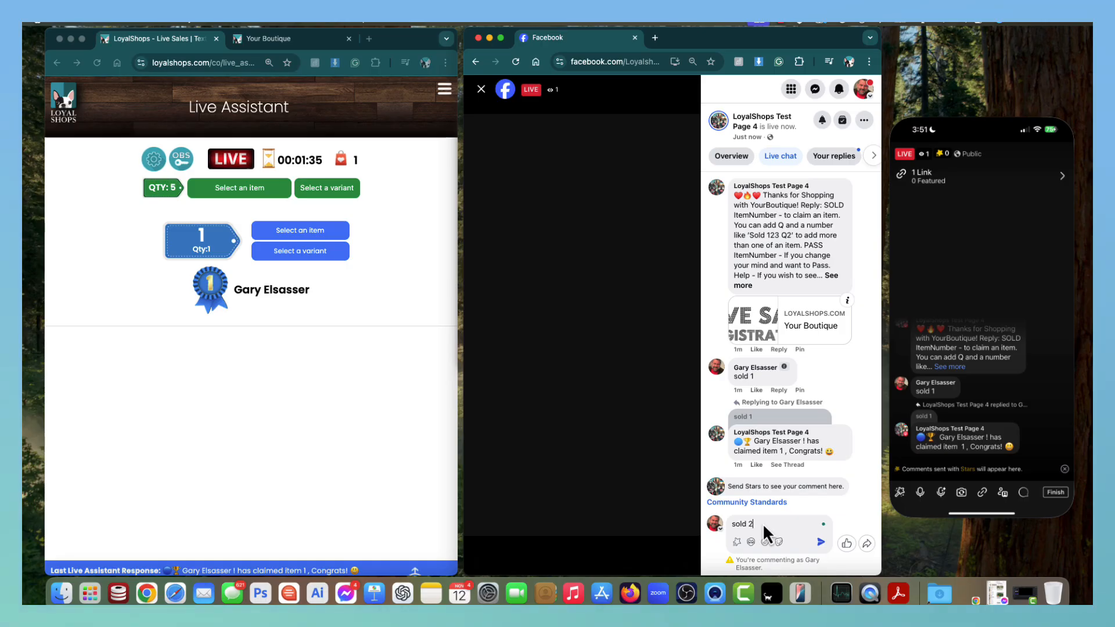
pyautogui.press('BackSpace')
pyautogui.write('10')
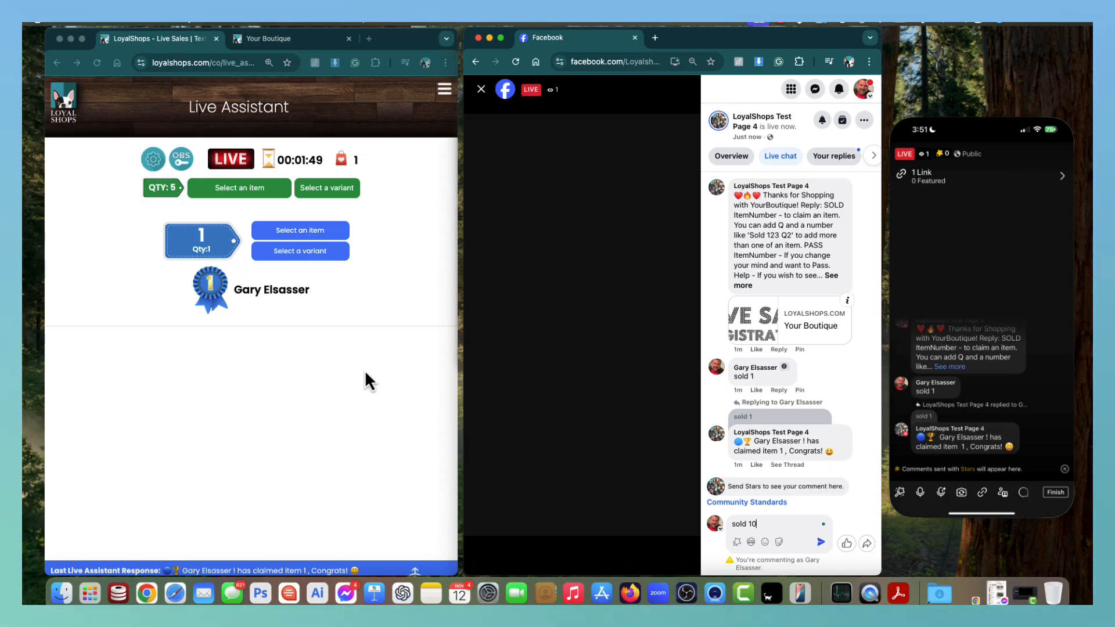
pyautogui.press('Return')
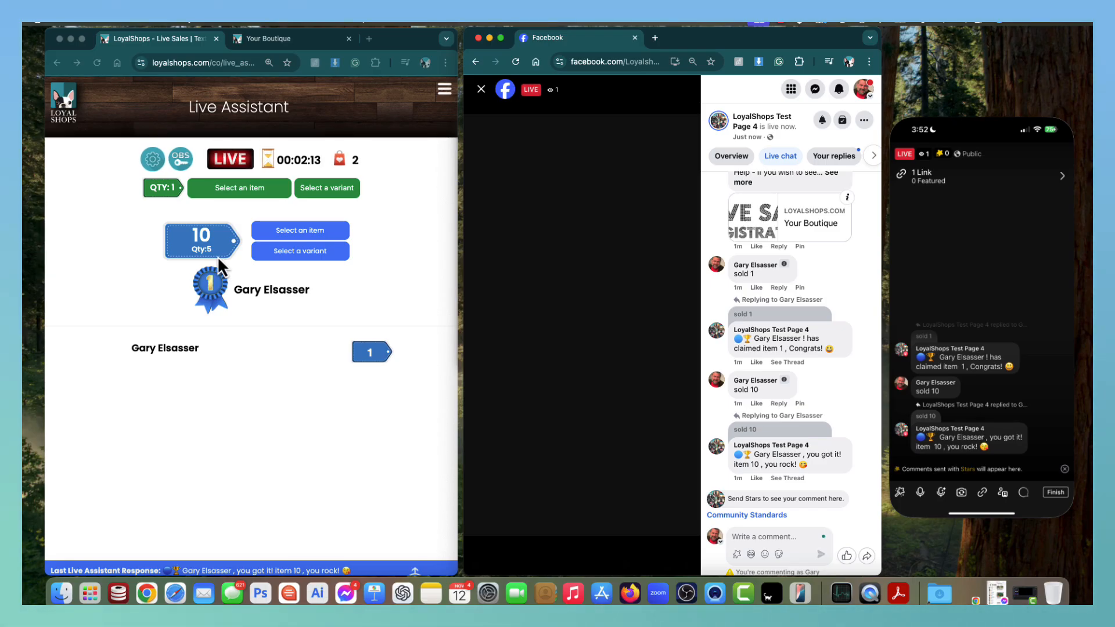
# Scroll the live chat to the pinned instructions comment and expand its full text.
pyautogui.scroll(3, 772, 372)
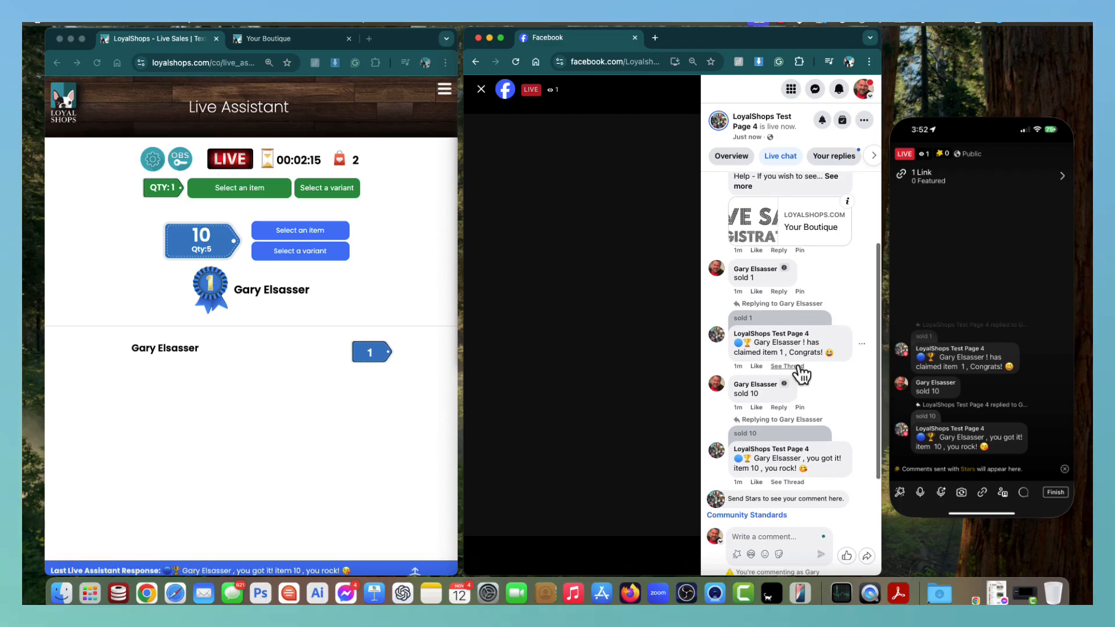
pyautogui.scroll(1, 788, 375)
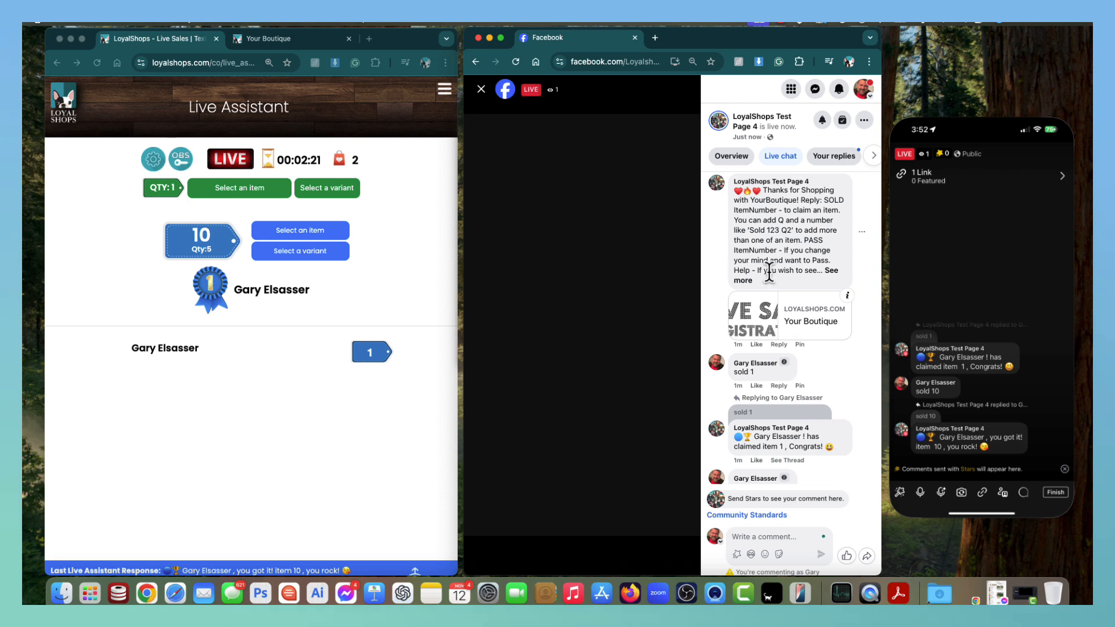
pyautogui.scroll(-2, 784, 273)
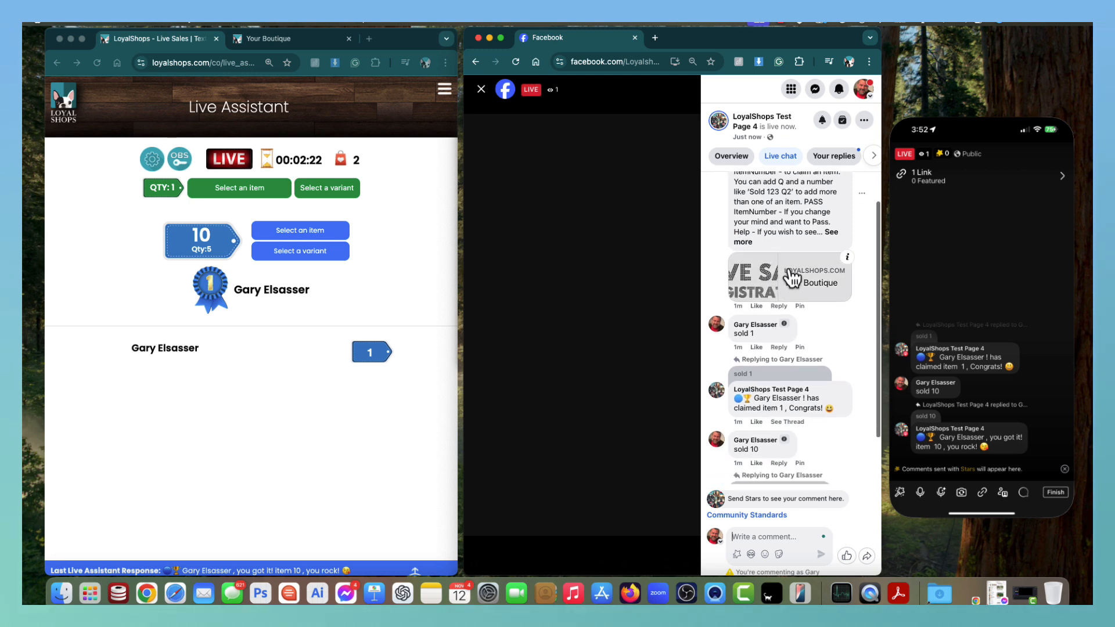
pyautogui.click(833, 233)
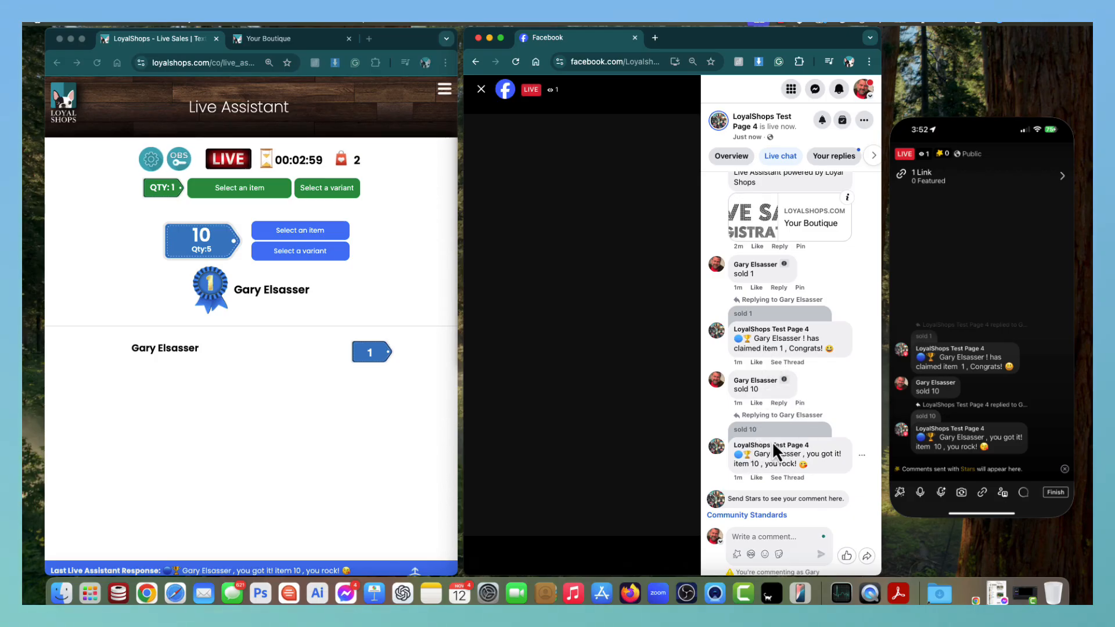
# Post a 'pass 10' comment releasing item 10 and check it in the iPhone mirroring window.
pyautogui.click(754, 535)
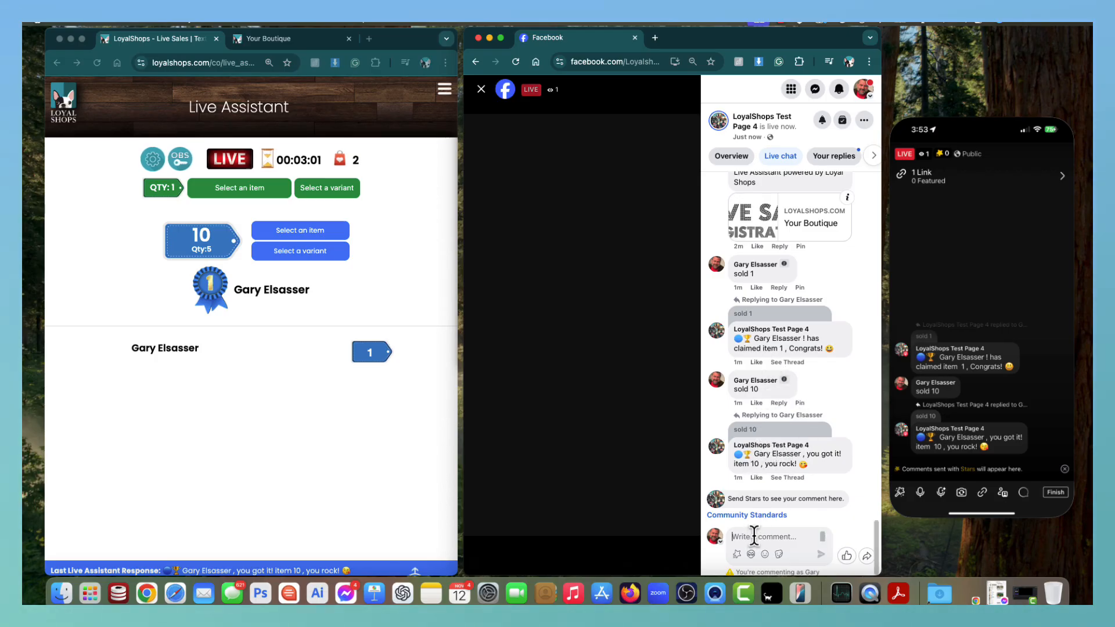
pyautogui.write('pass ')
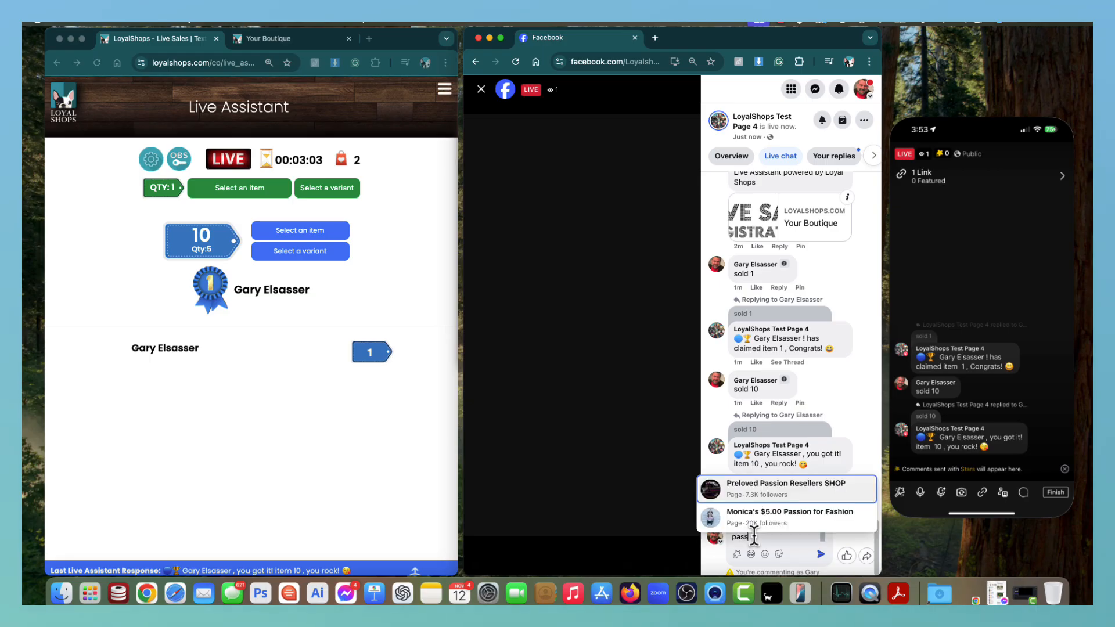
pyautogui.write('10')
pyautogui.press('Return')
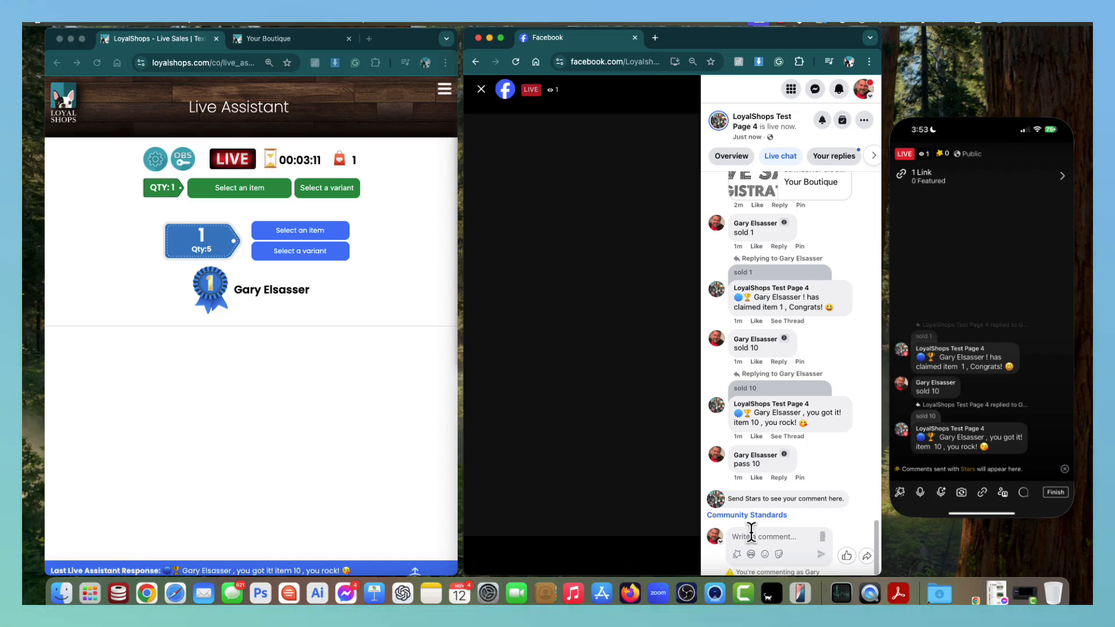
pyautogui.click(1025, 495)
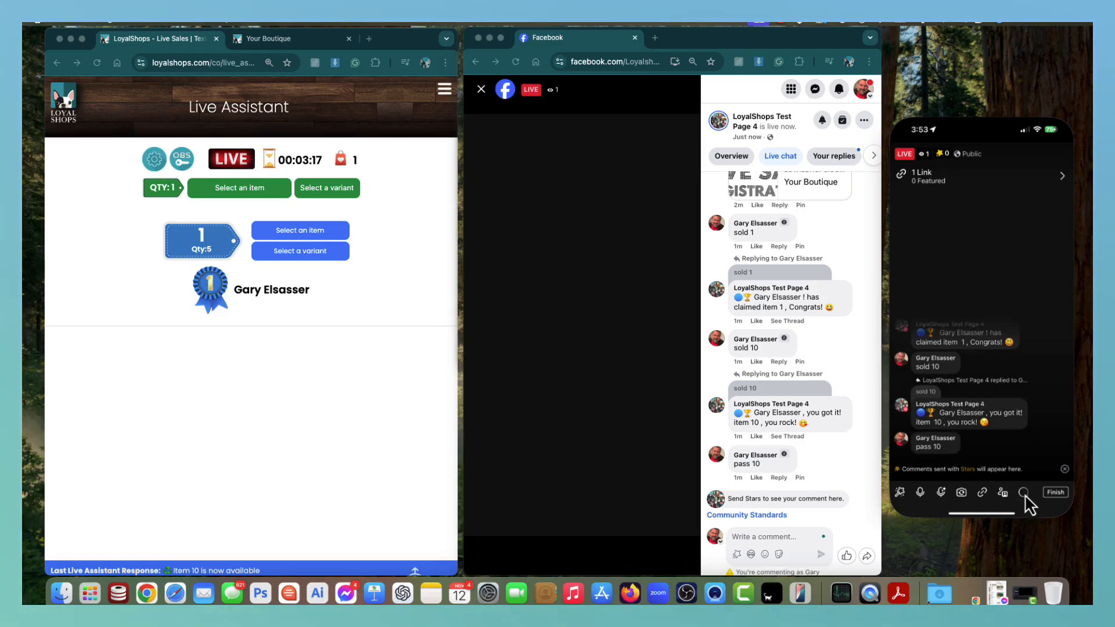
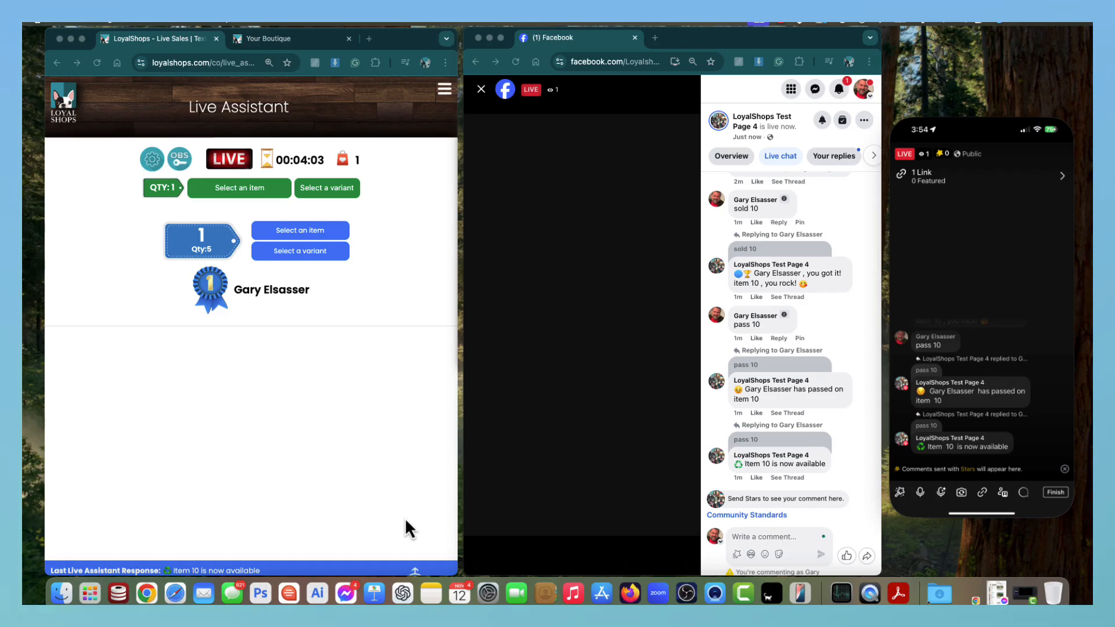
# Expand the Live Assistant response panel and enlarge it to show the comment and reply log.
pyautogui.click(417, 570)
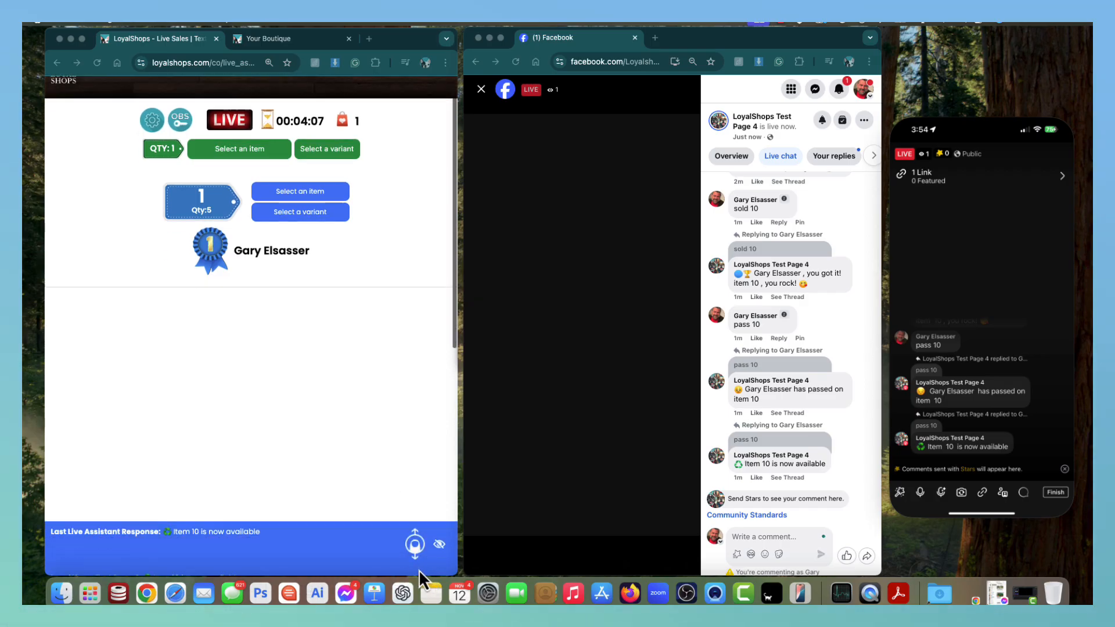
pyautogui.moveTo(418, 552); pyautogui.dragTo(404, 409)
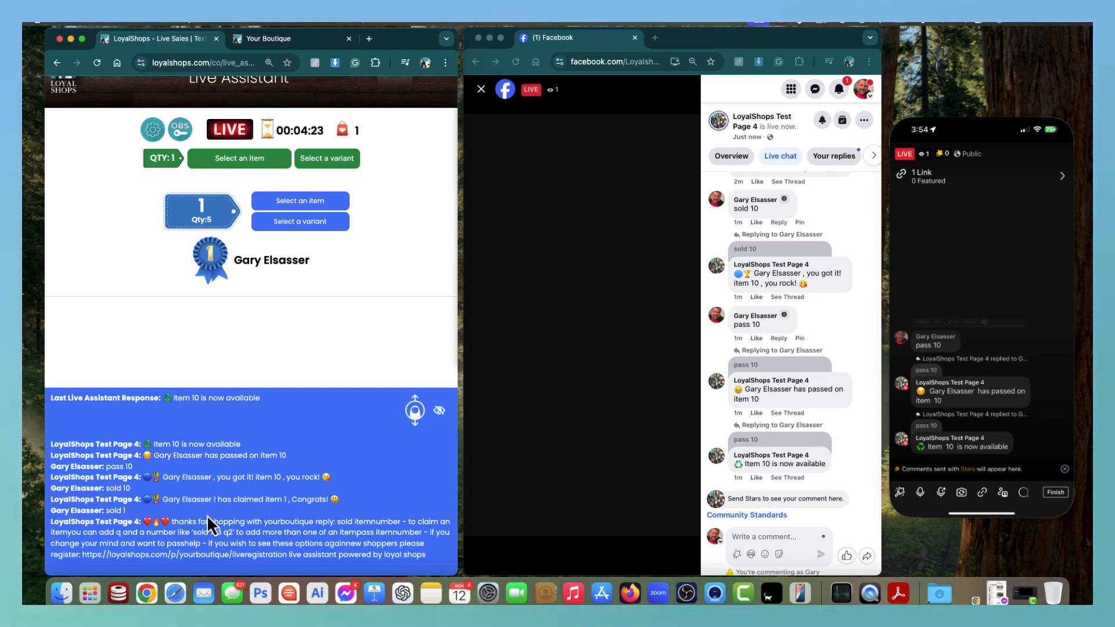
pyautogui.scroll(1, 332, 481)
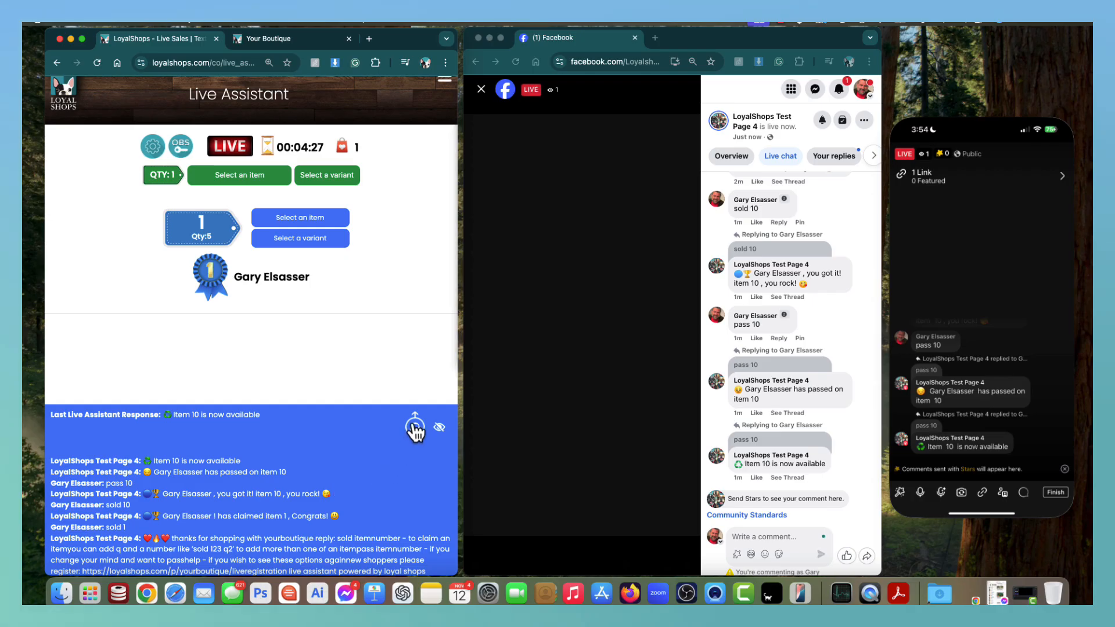
pyautogui.moveTo(412, 423); pyautogui.dragTo(433, 435)
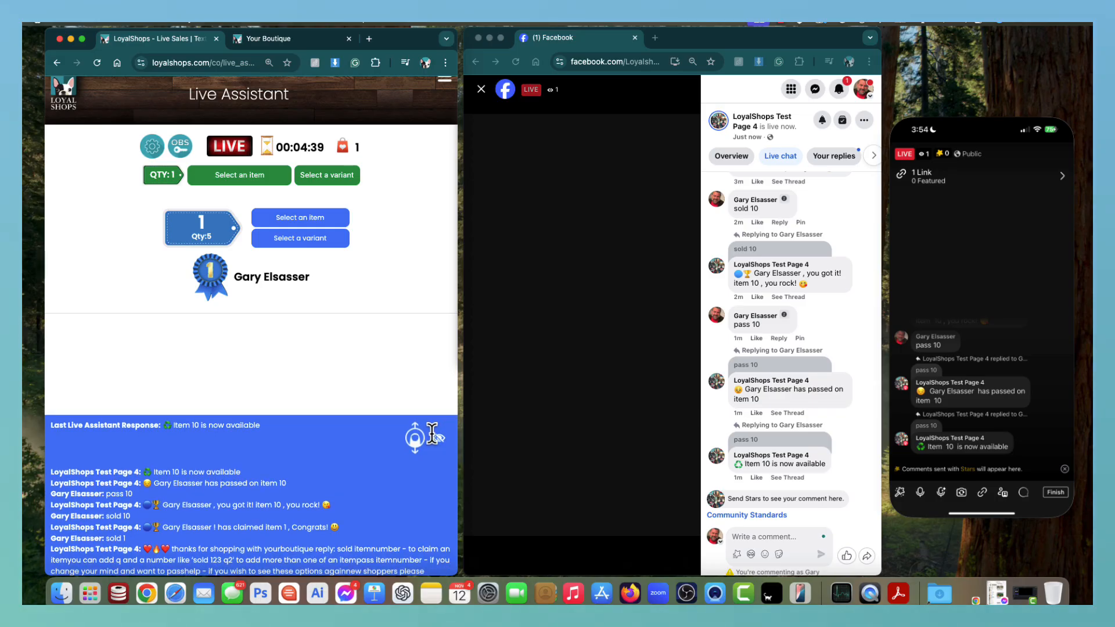
# Post four live-chat comments: 'Just a normal comment', 'sold 20', 'sold 30' and 'sold 40'.
pyautogui.click(765, 537)
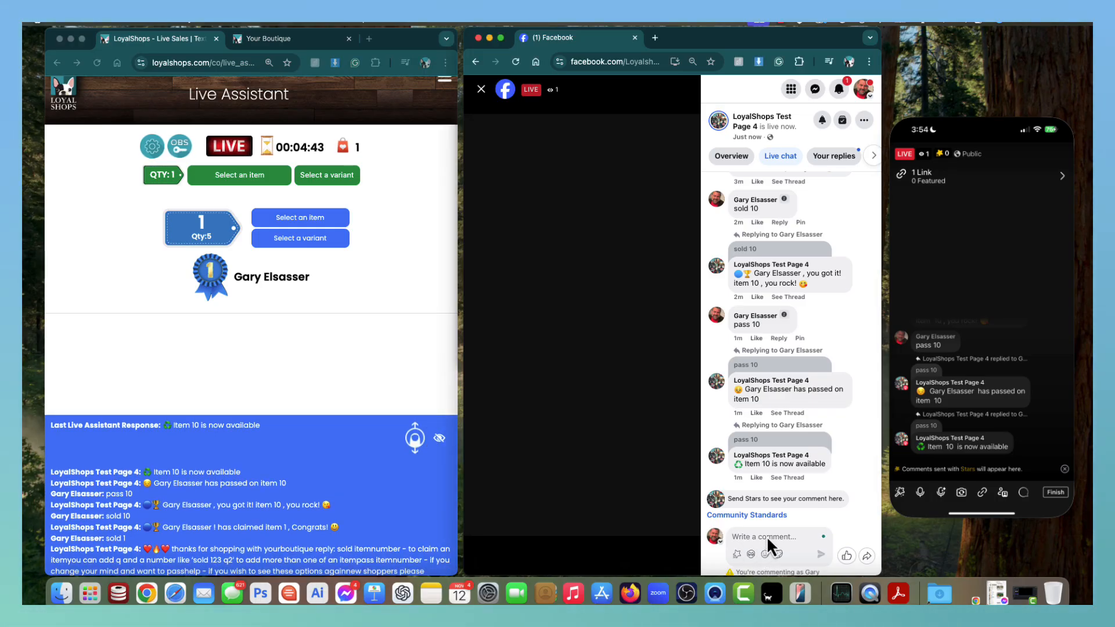
pyautogui.write('Just a nor')
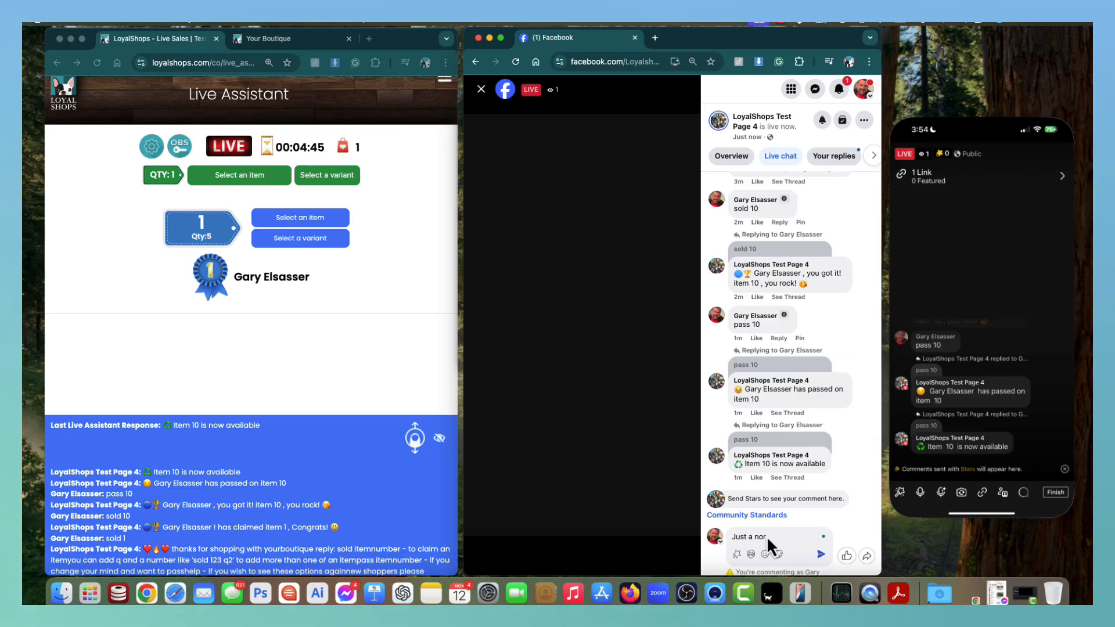
pyautogui.write('mal comment')
pyautogui.press('Return')
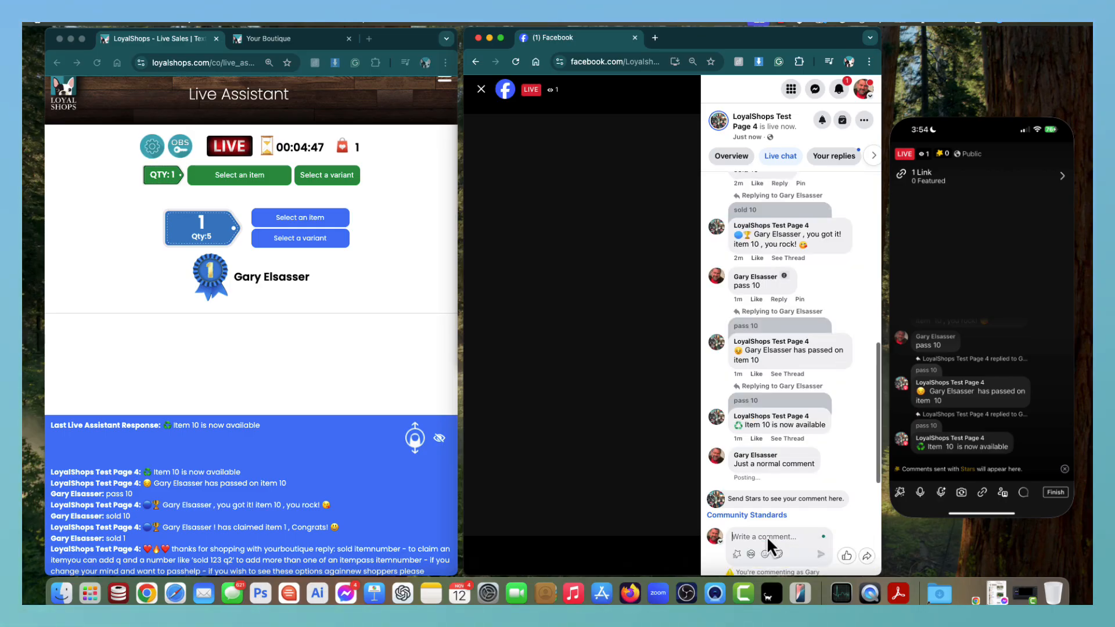
pyautogui.write('sold 20')
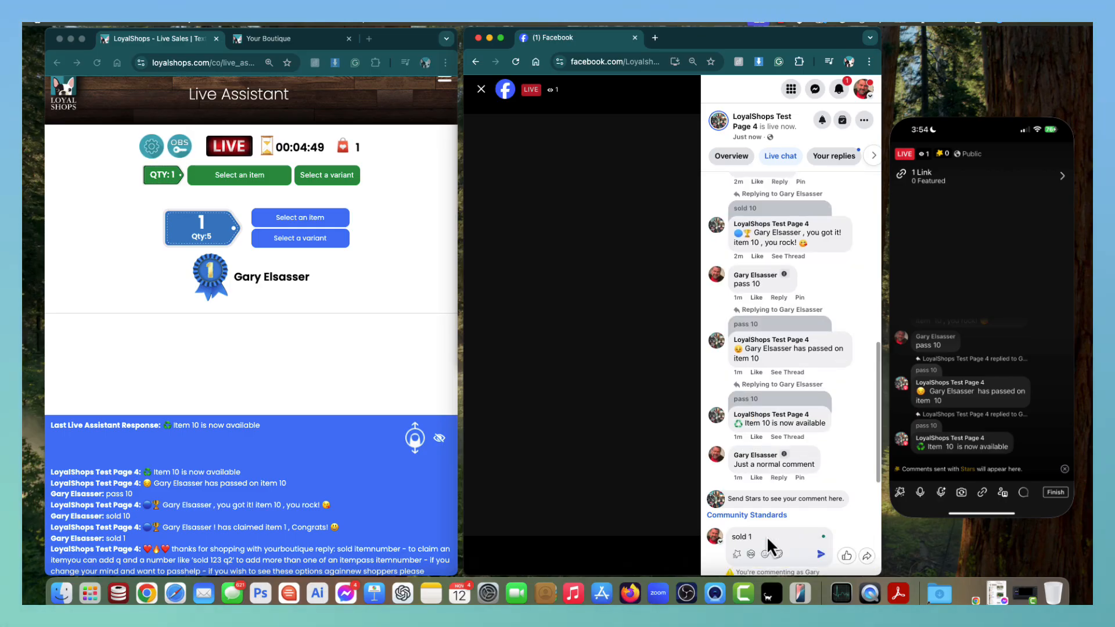
pyautogui.press('Return')
pyautogui.write('sold 30')
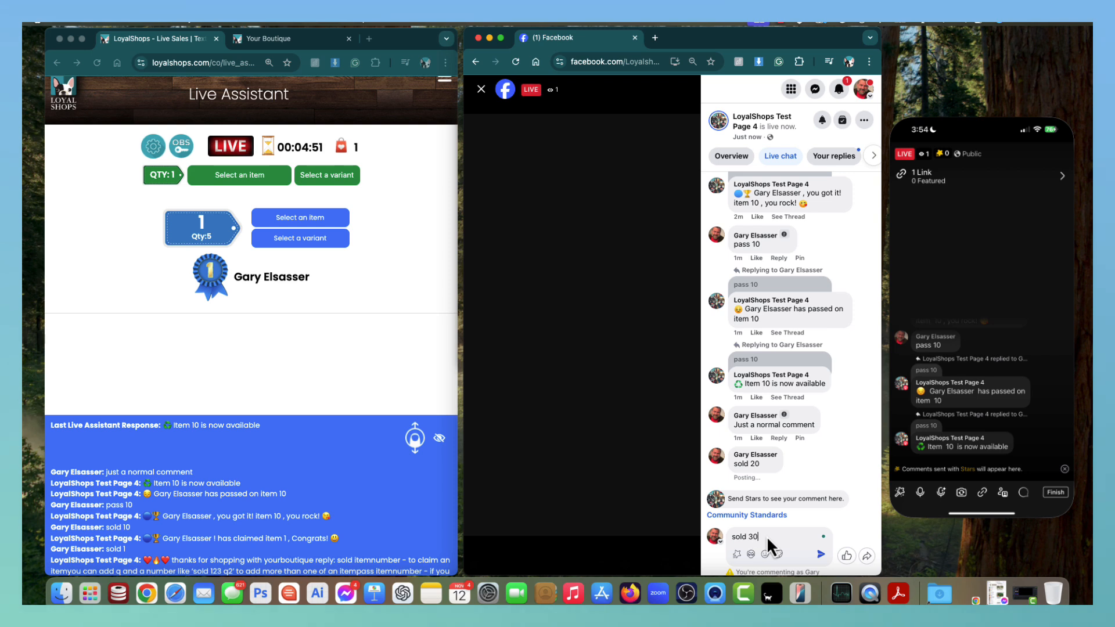
pyautogui.press('Return')
pyautogui.write('sold 40')
pyautogui.press('Return')
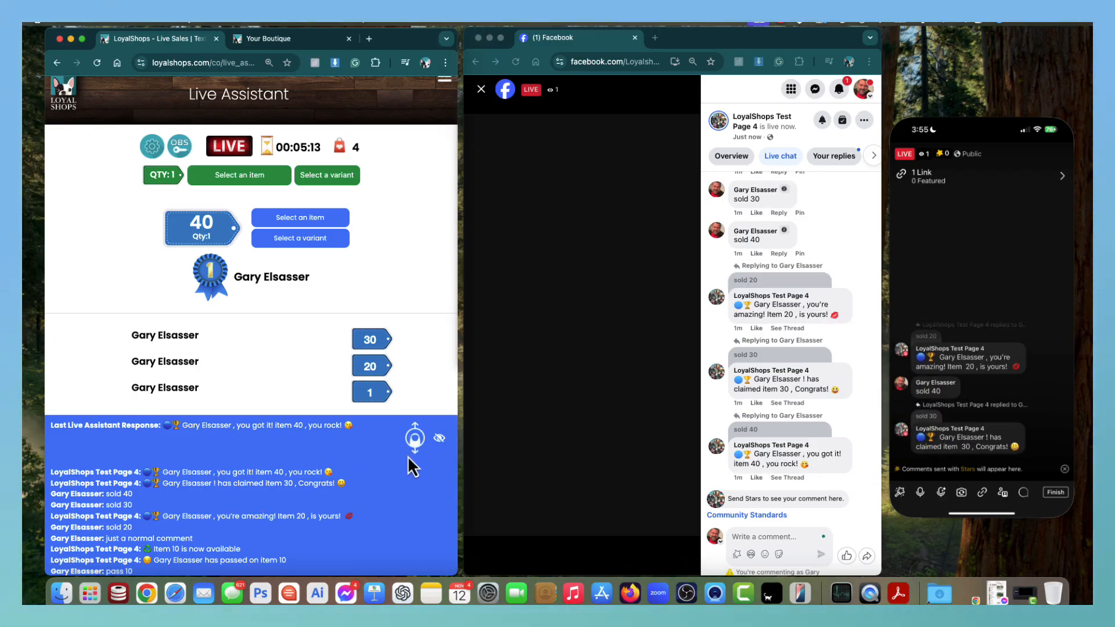
# Shrink the response panel so the claims for items 30, 20 and 1 show above it.
pyautogui.moveTo(411, 442); pyautogui.dragTo(415, 524)
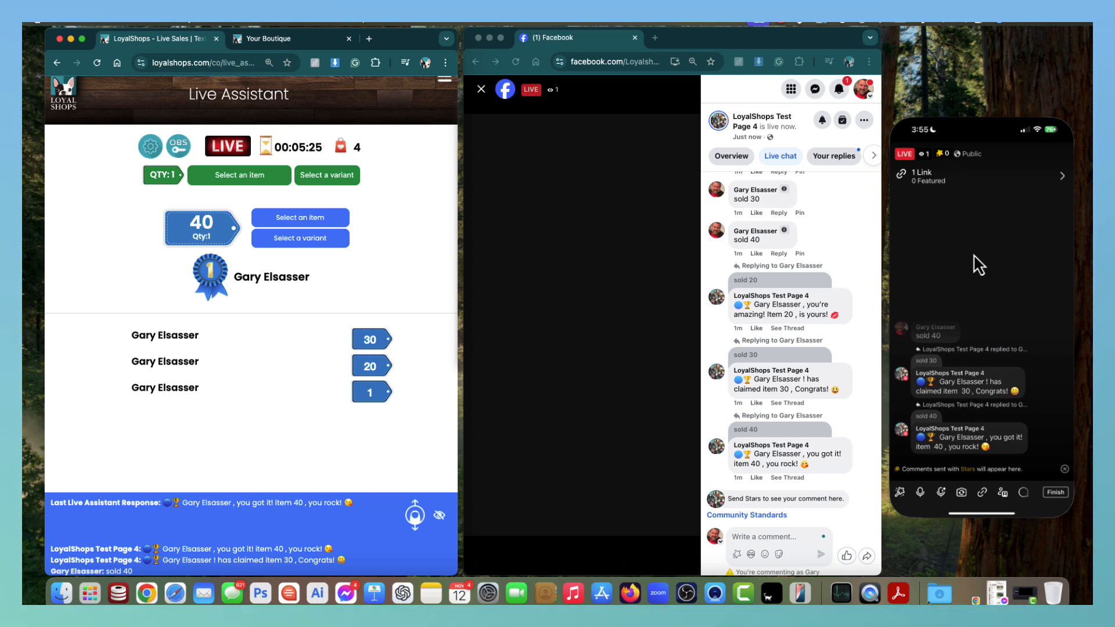
pyautogui.scroll(1, 311, 261)
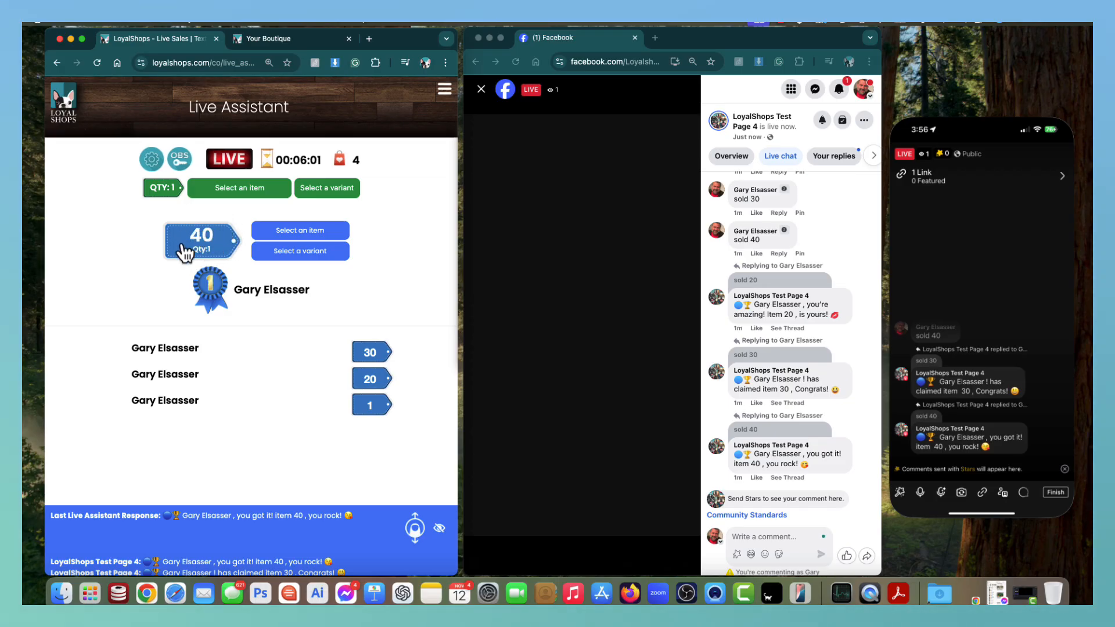
# Set item 40's claim quantity to 2 and collapse the response panel to one line.
pyautogui.click(203, 247)
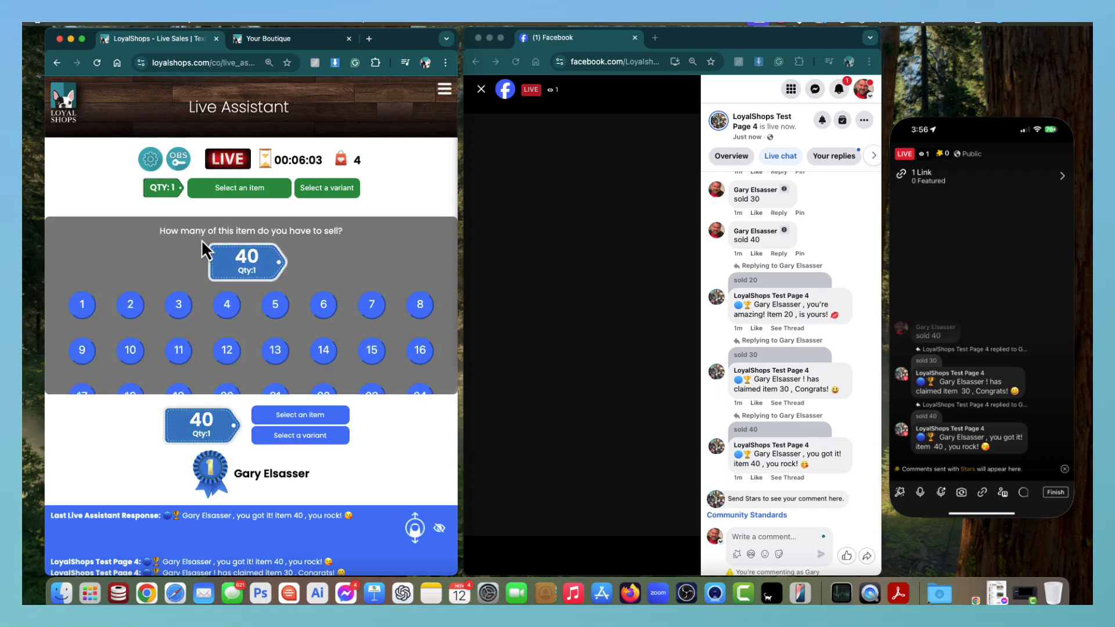
pyautogui.click(132, 306)
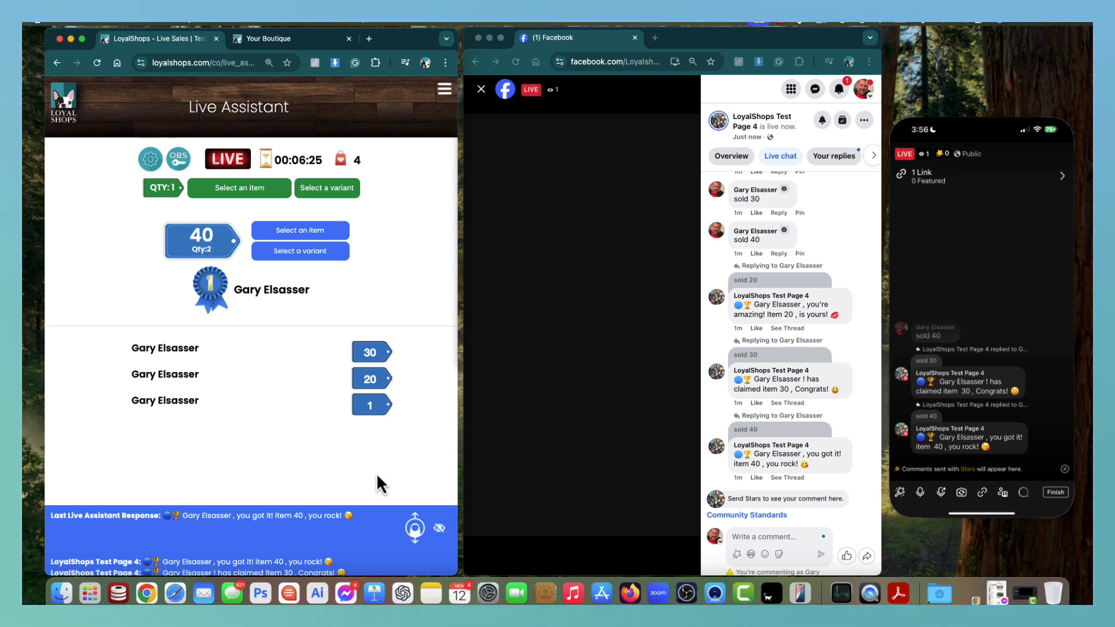
pyautogui.click(423, 533)
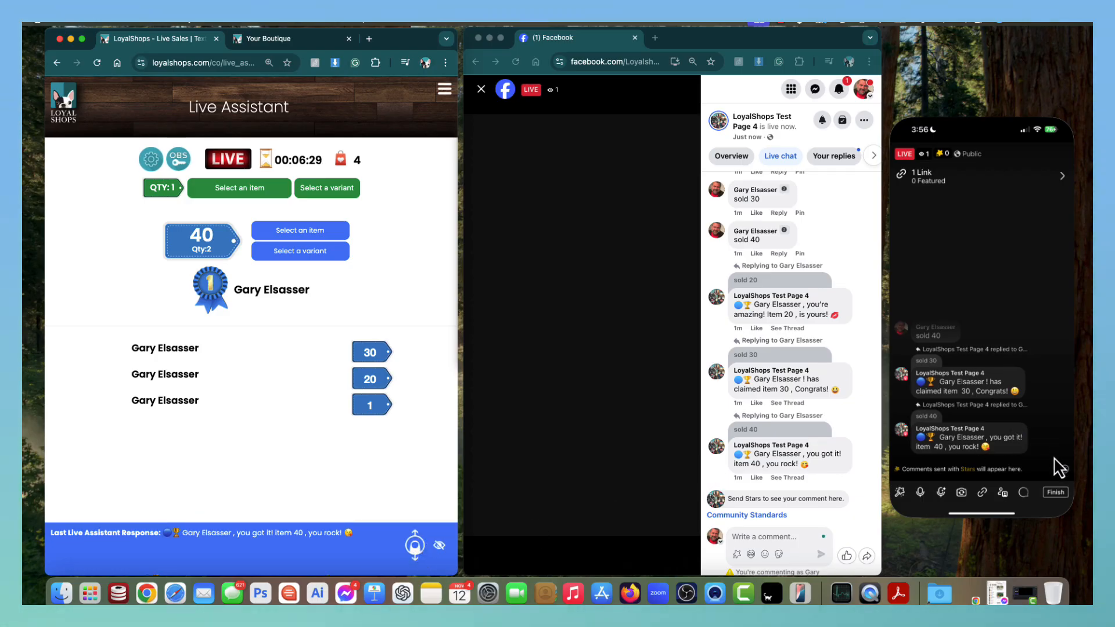
# Tap Finish in the phone mirror window to end the Facebook live broadcast.
pyautogui.click(1059, 499)
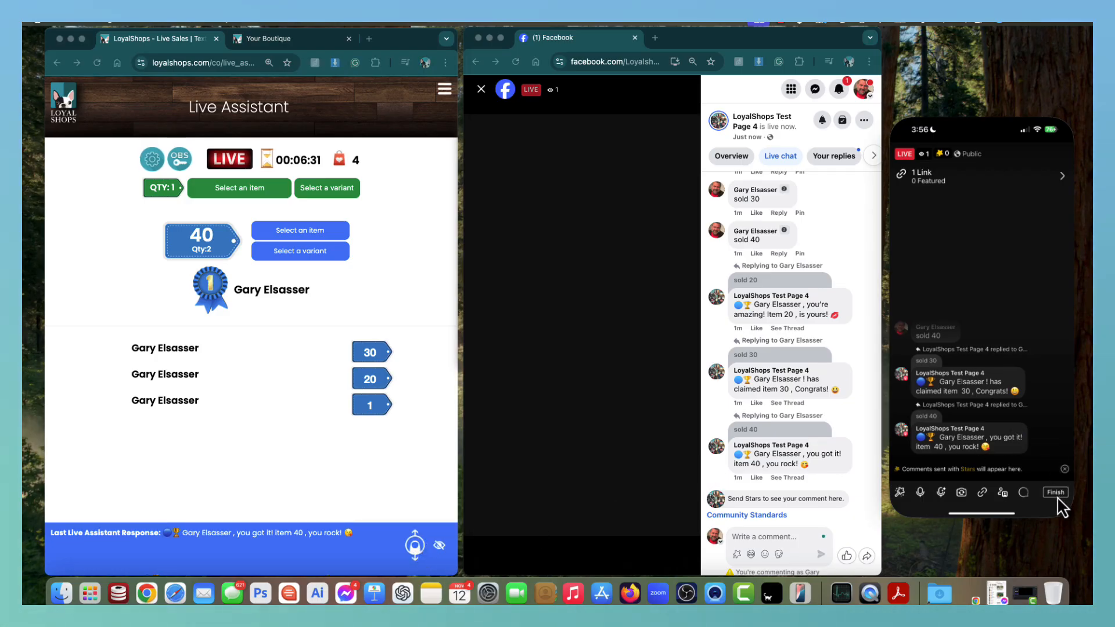
pyautogui.click(1056, 496)
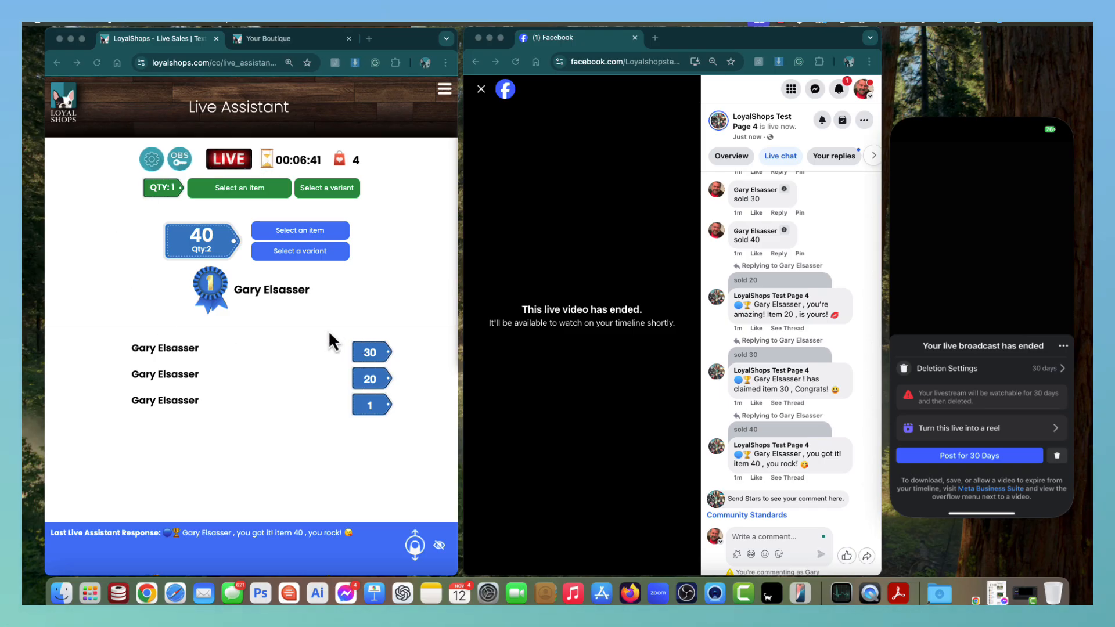
# Type 'reg' in the comment box and scroll the chat up to the welcome message's registration link.
pyautogui.click(762, 539)
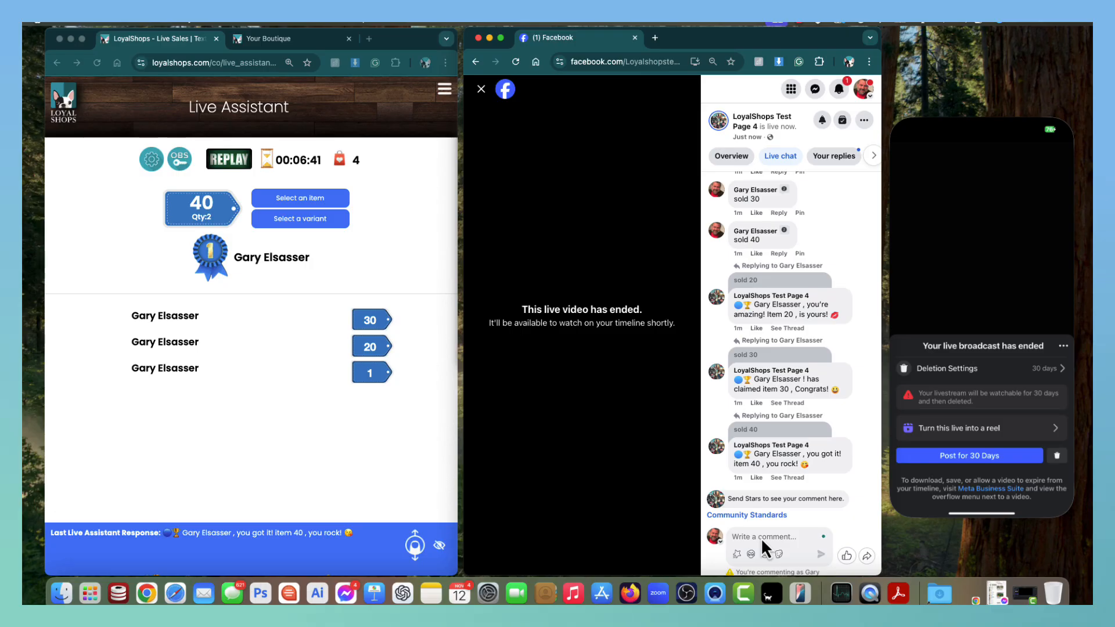
pyautogui.write('register')
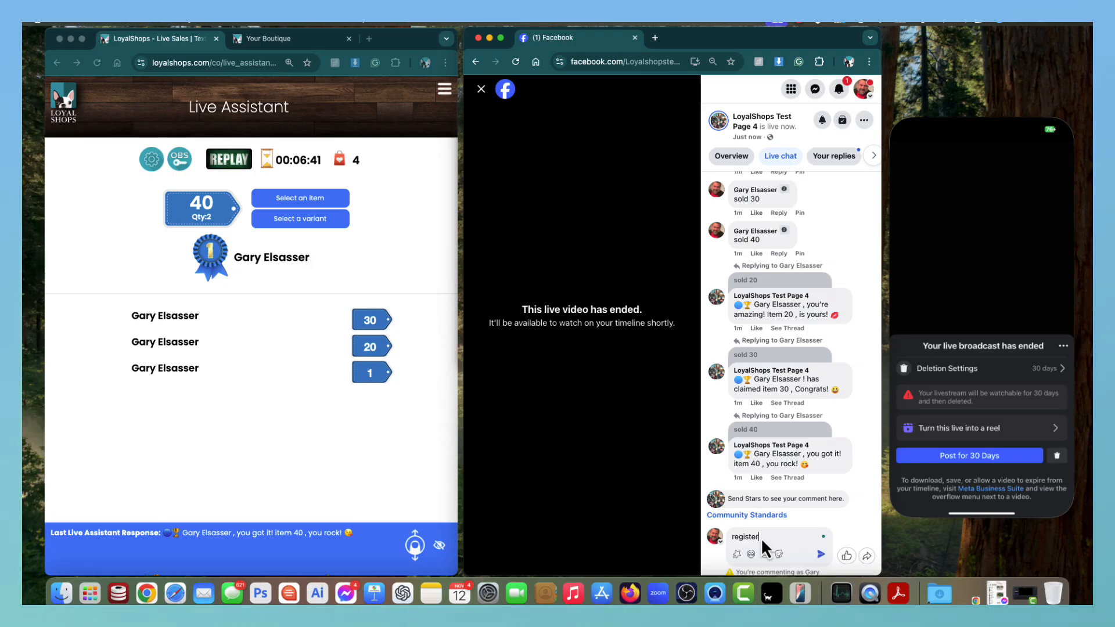
pyautogui.scroll(5, 794, 326)
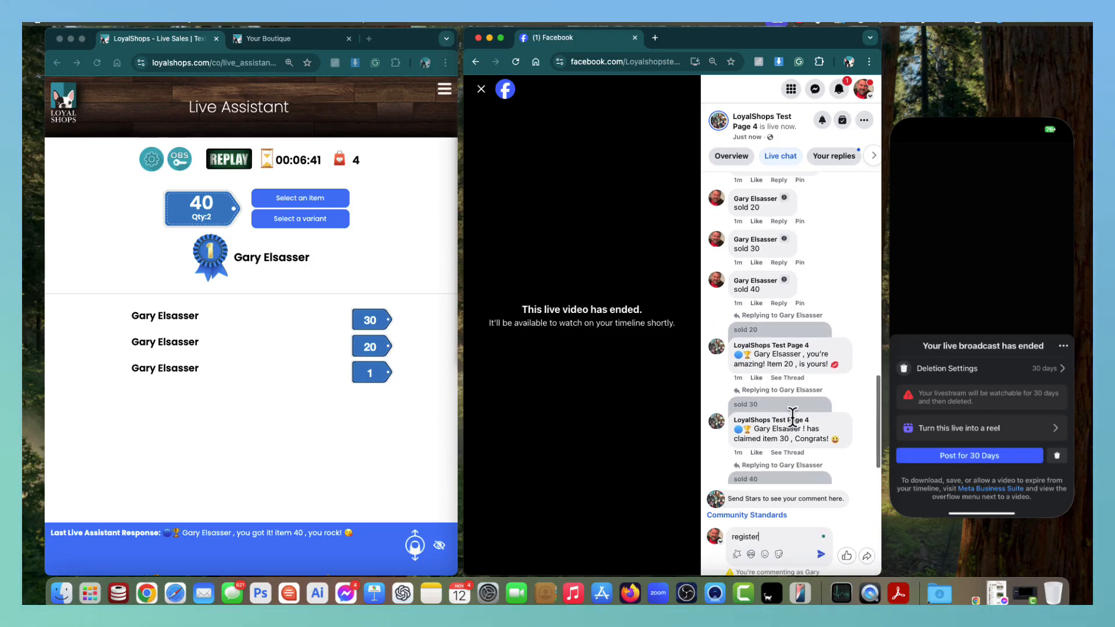
pyautogui.scroll(8, 796, 323)
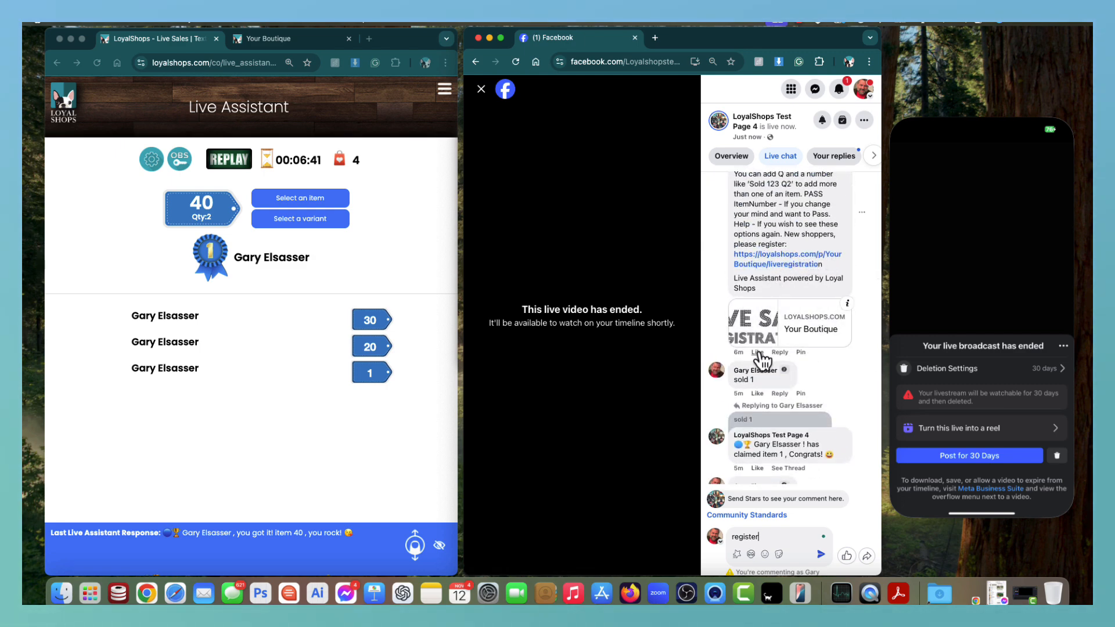
pyautogui.moveTo(759, 354)
pyautogui.scroll(-3, 759, 377)
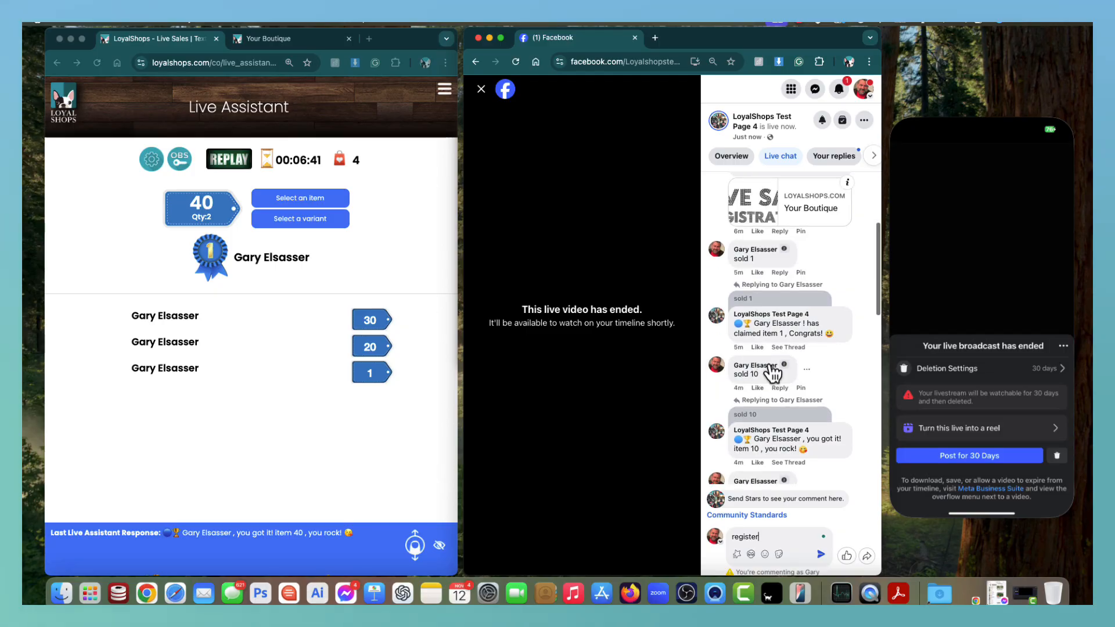
pyautogui.scroll(3, 774, 375)
pyautogui.scroll(1, 819, 311)
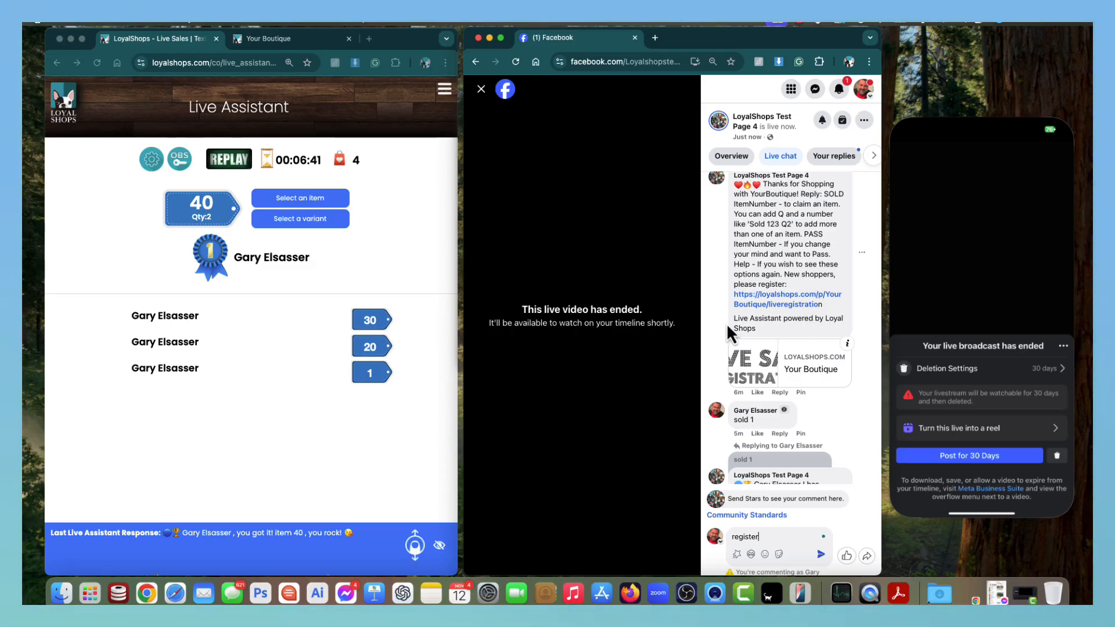
# Register the shopper through the welcome message's link using autofilled details, then close that tab.
pyautogui.click(778, 304)
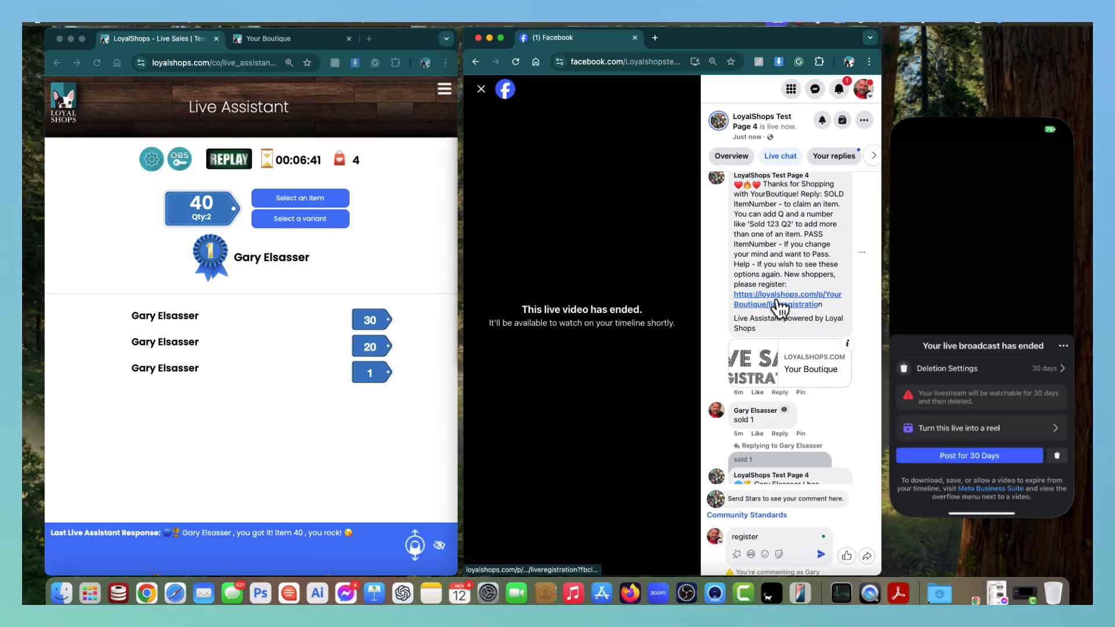
pyautogui.click(518, 272)
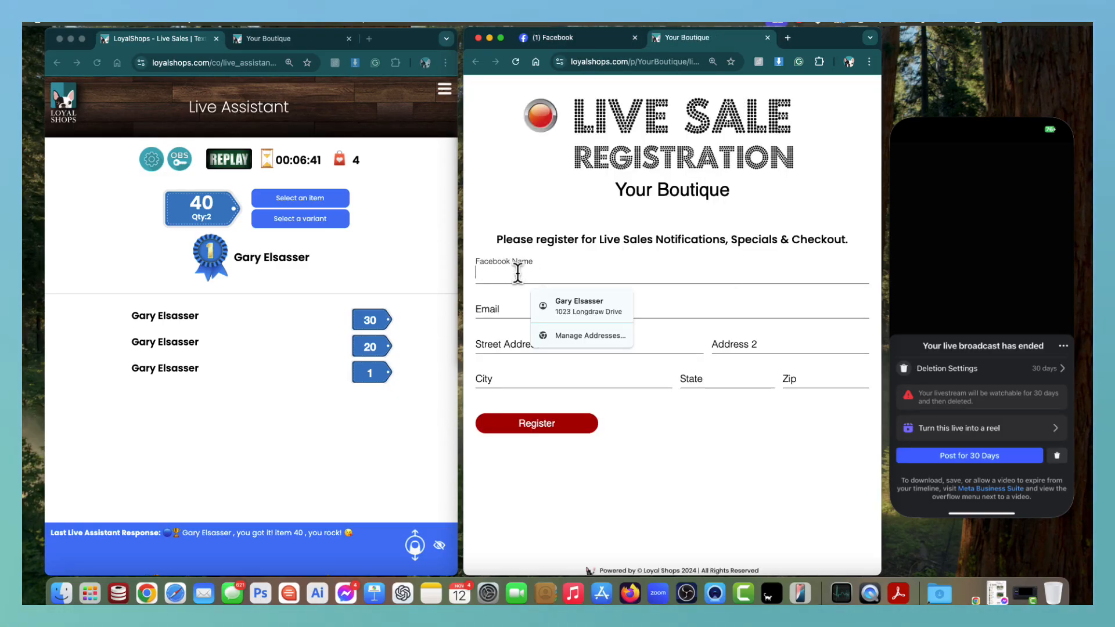
pyautogui.click(566, 306)
pyautogui.click(561, 427)
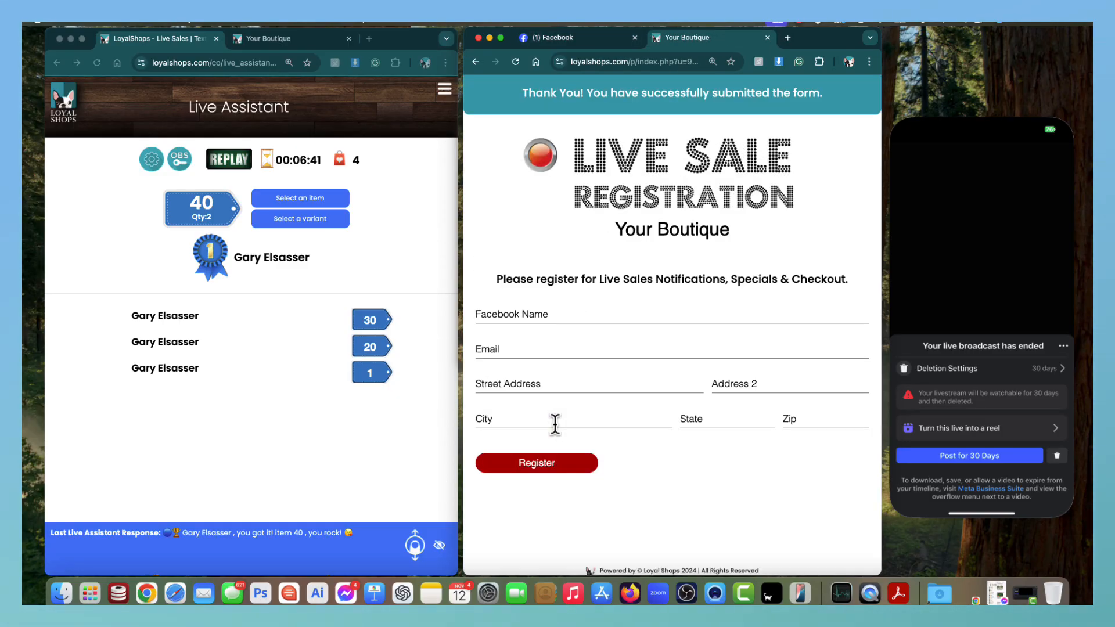
pyautogui.click(768, 38)
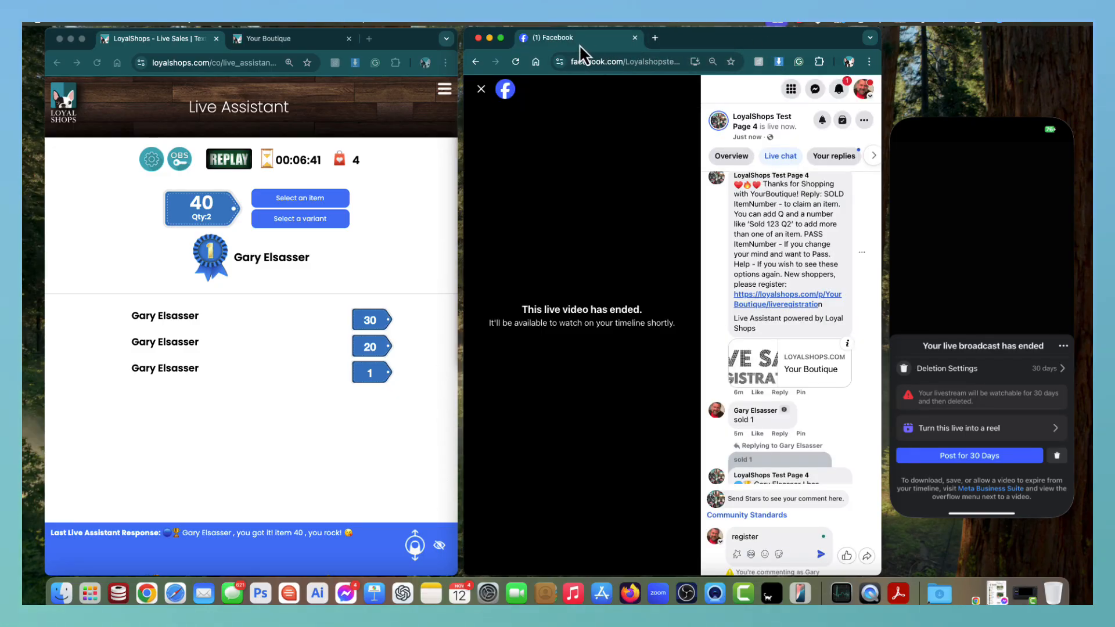
pyautogui.click(381, 187)
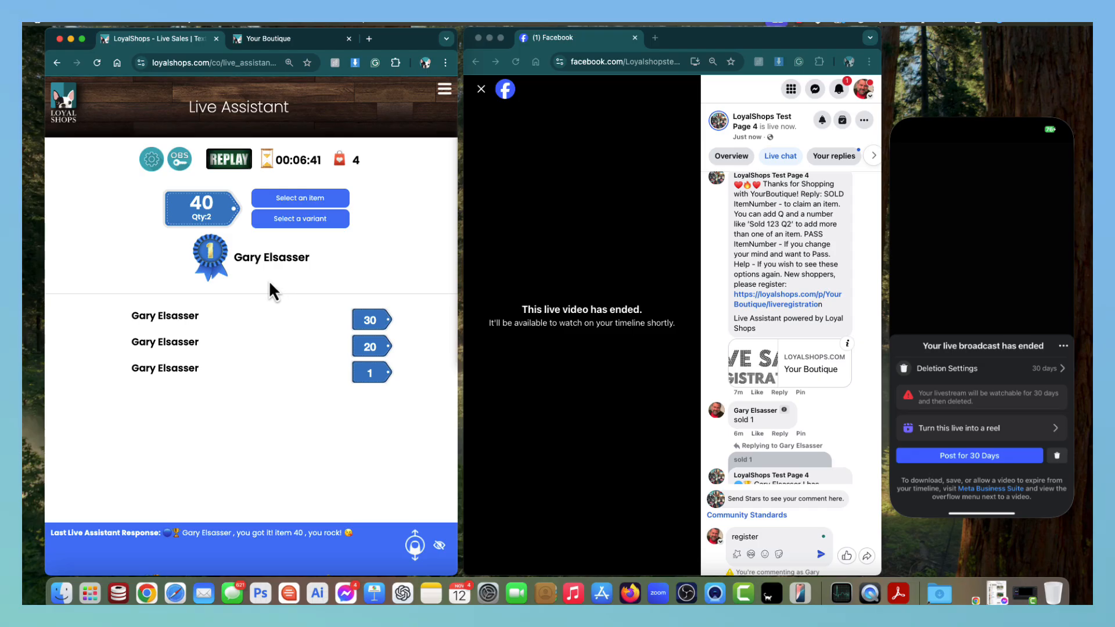
# Replace the leftover comment text with 'sold 50', post it, and scroll to its automated reply.
pyautogui.click(775, 539)
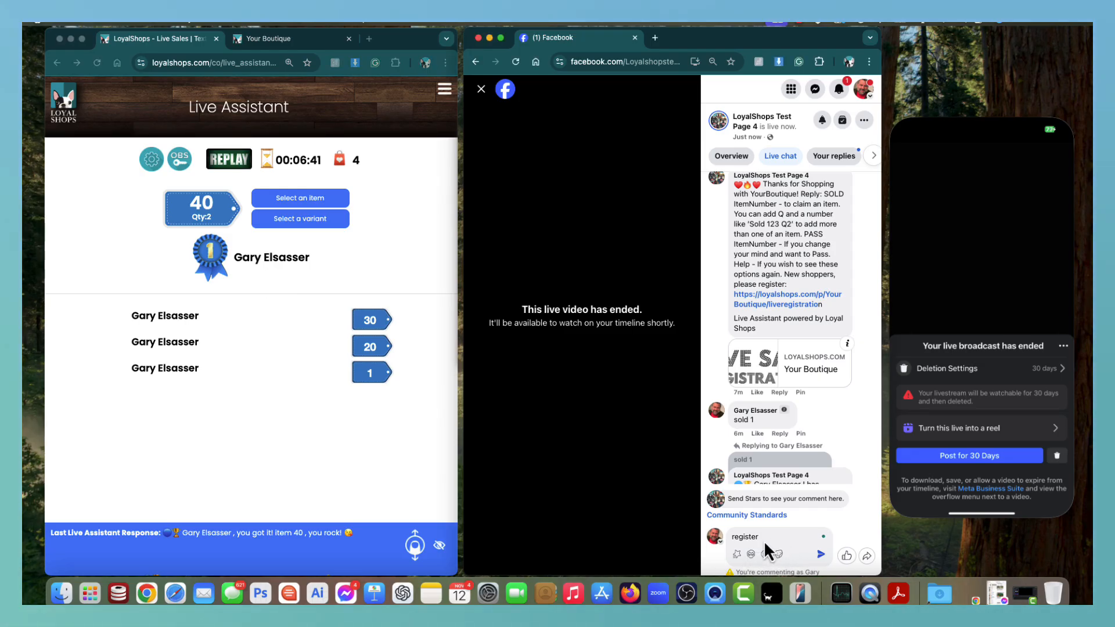
pyautogui.moveTo(772, 535); pyautogui.dragTo(700, 534)
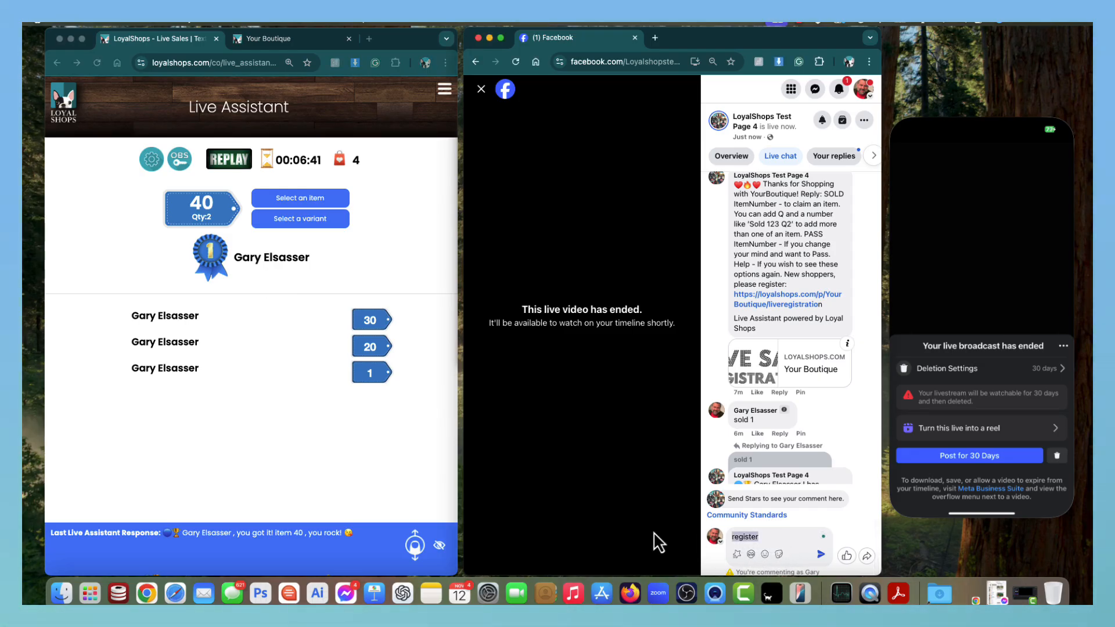
pyautogui.write('sold ')
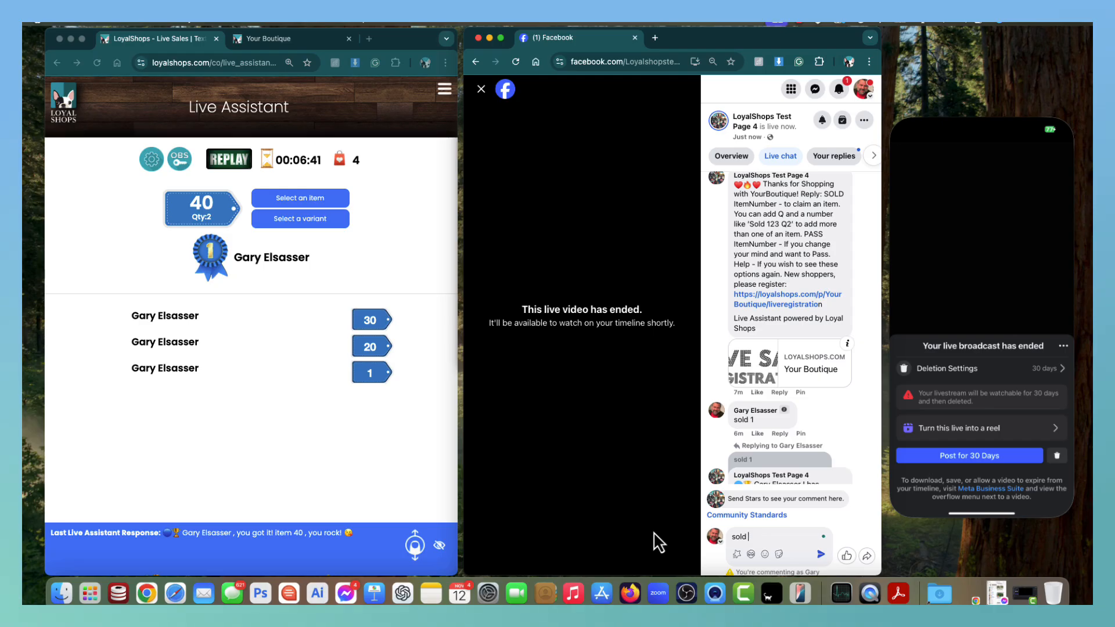
pyautogui.write('40')
pyautogui.press('Return')
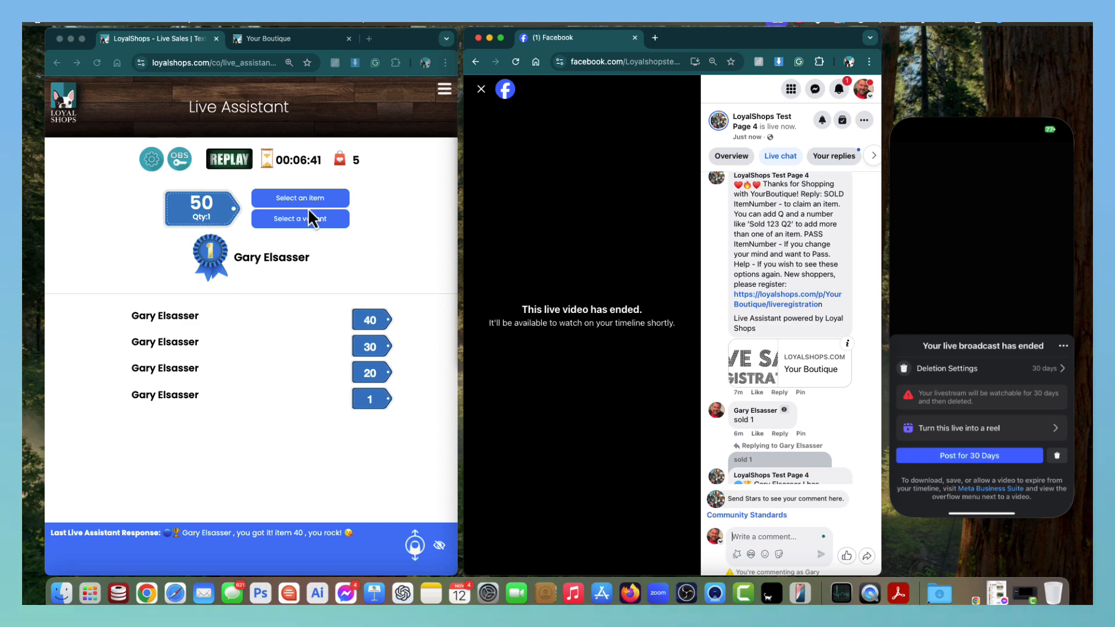
pyautogui.scroll(-10, 802, 428)
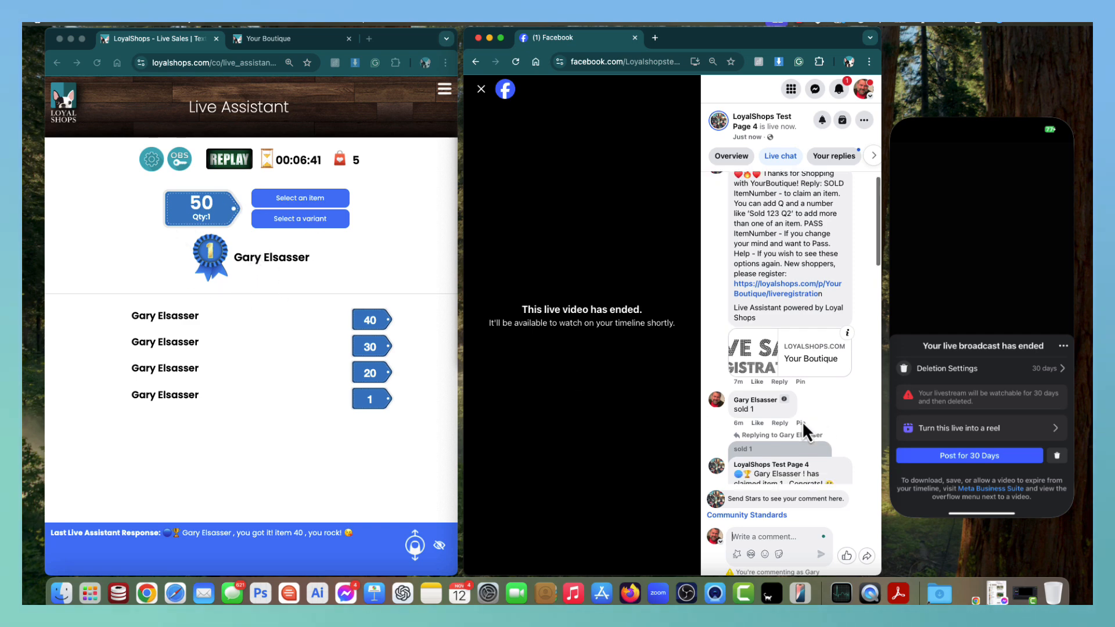
pyautogui.scroll(-4, 796, 428)
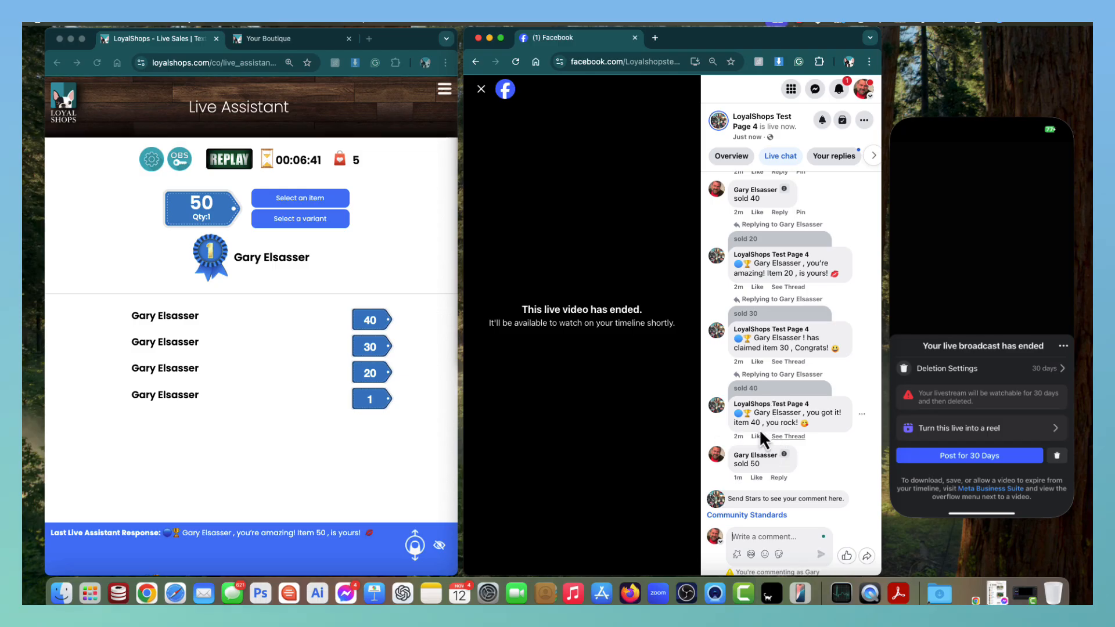
pyautogui.moveTo(755, 456)
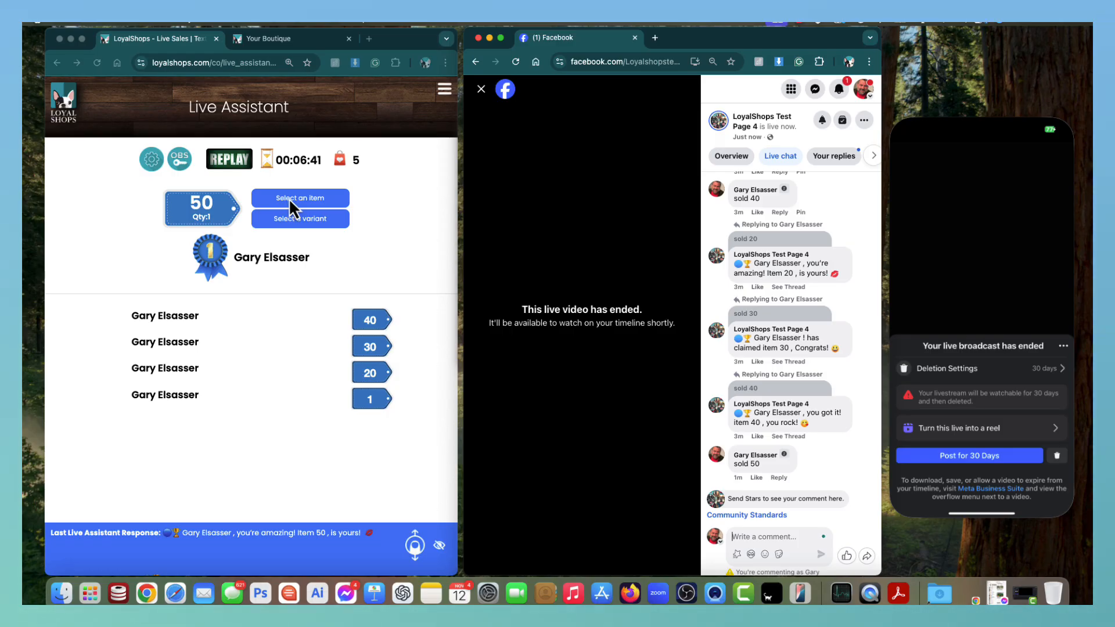
# Review the Live Assistant Customers list showing the two customers, including the new shopper.
pyautogui.click(445, 88)
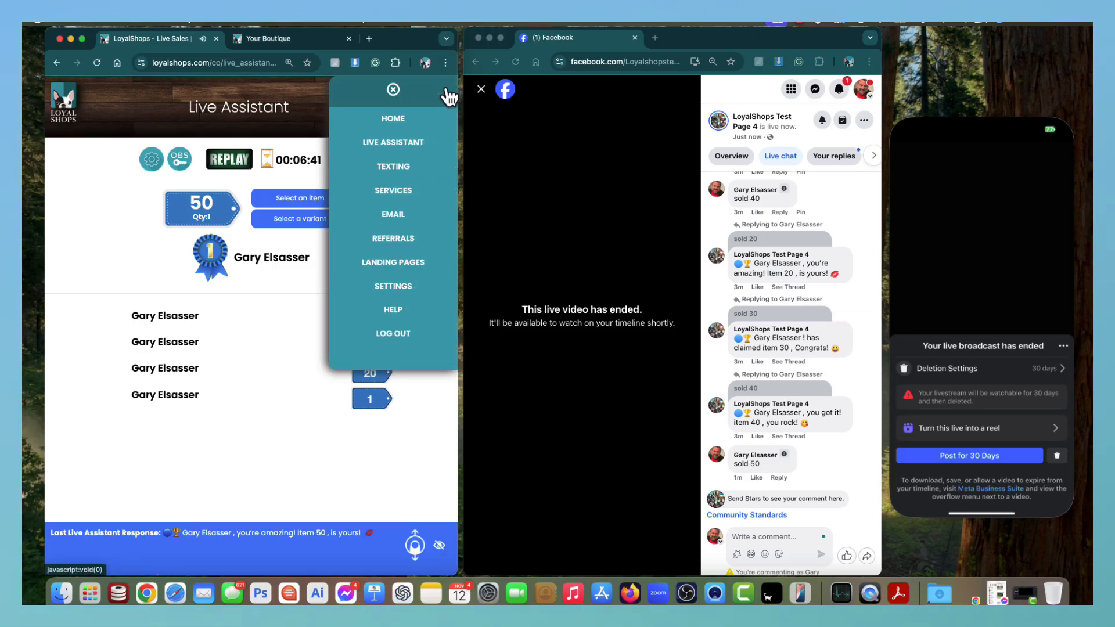
pyautogui.click(406, 146)
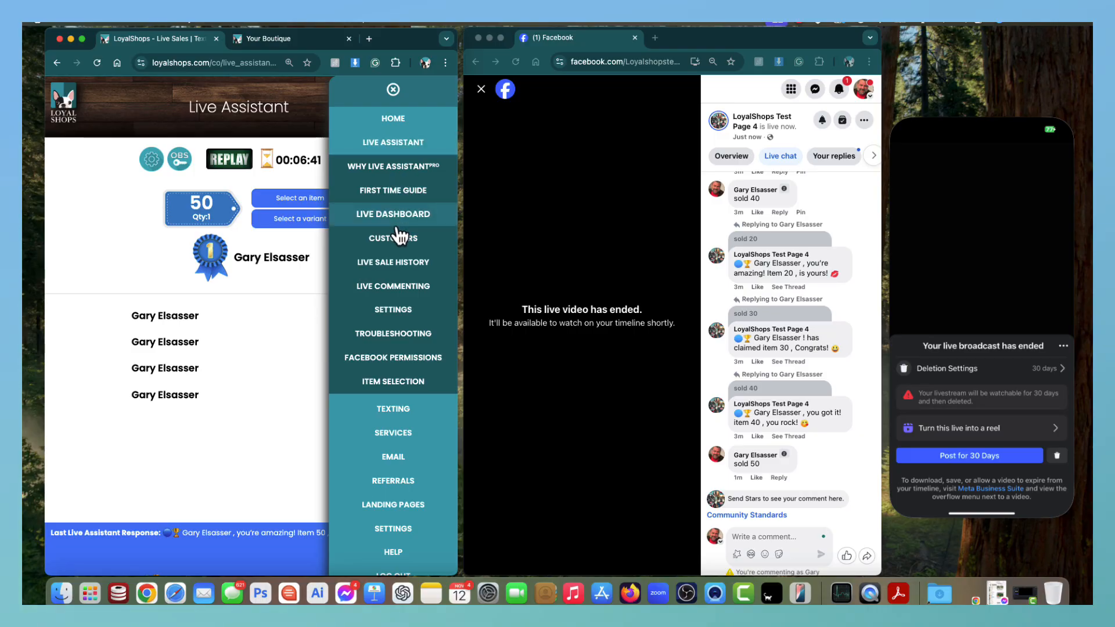
pyautogui.click(397, 241)
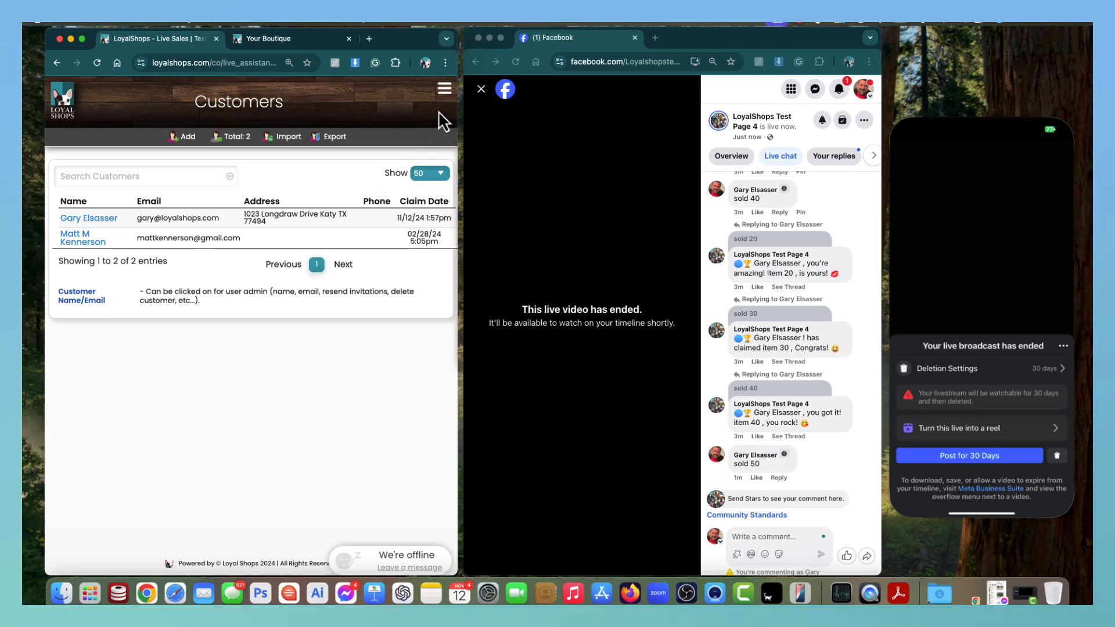
pyautogui.click(445, 93)
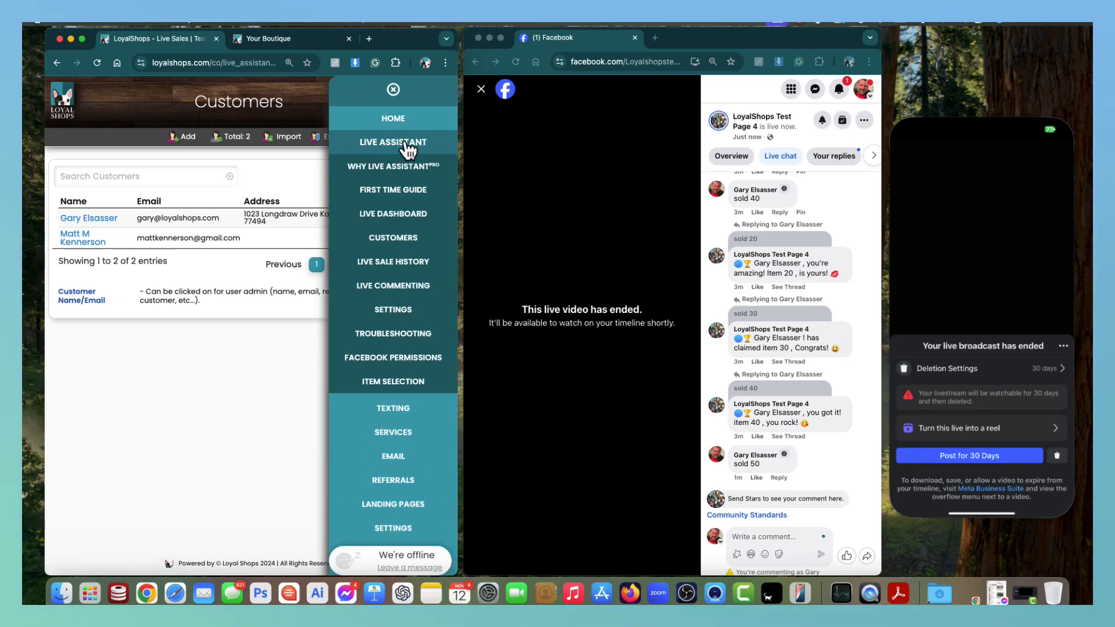
# Open Live Sale History and keep the 11/12/2024 01:49pm sale selected in the Live Sale dropdown.
pyautogui.click(395, 268)
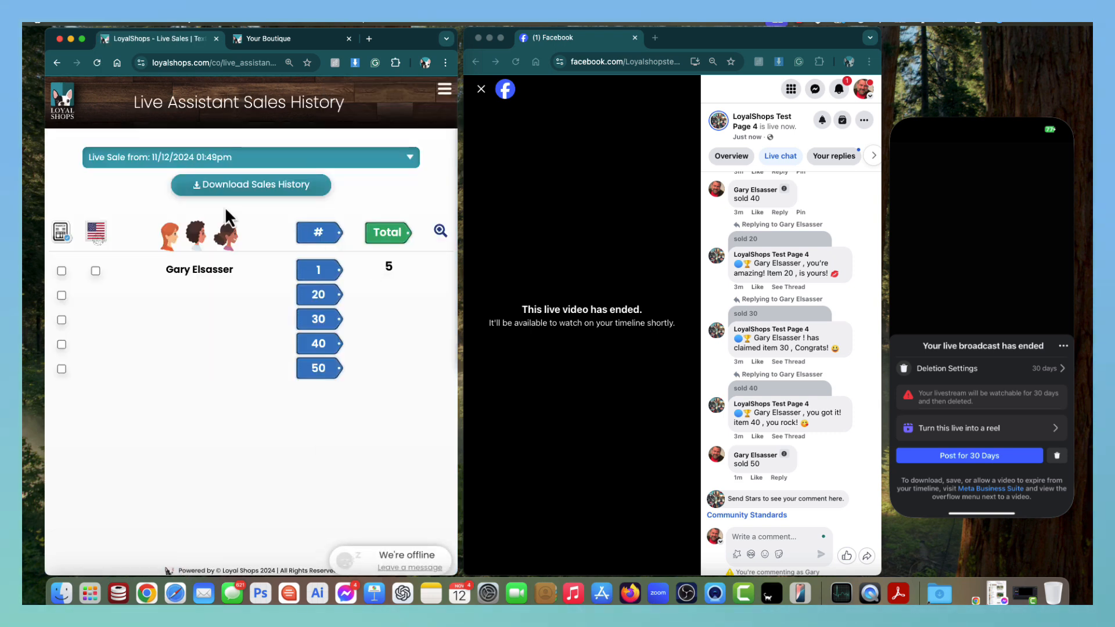
pyautogui.click(169, 157)
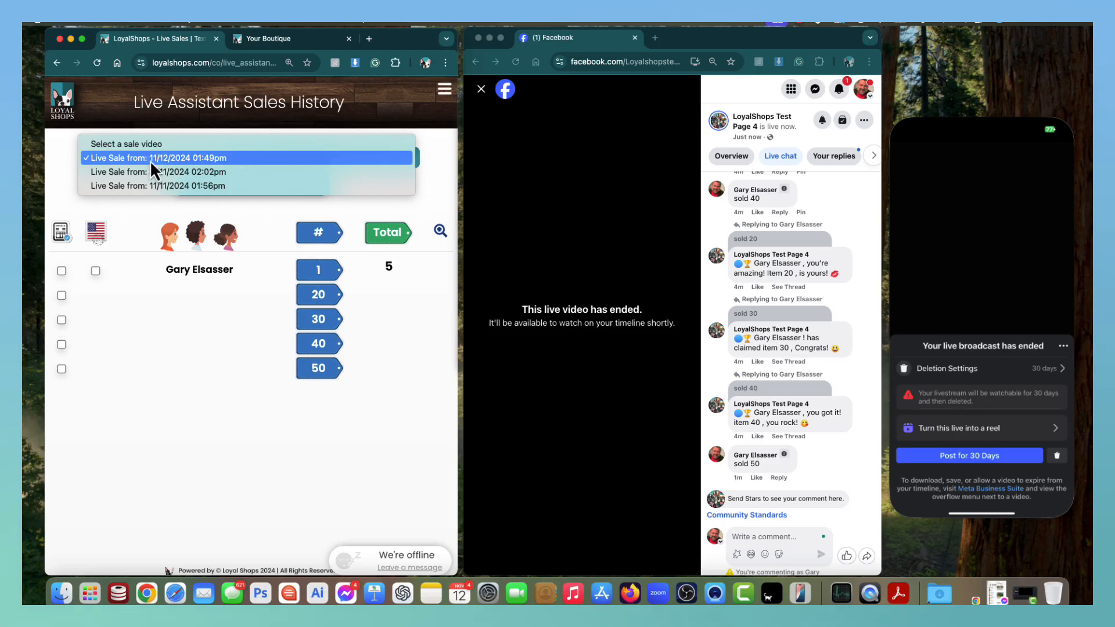
pyautogui.click(170, 158)
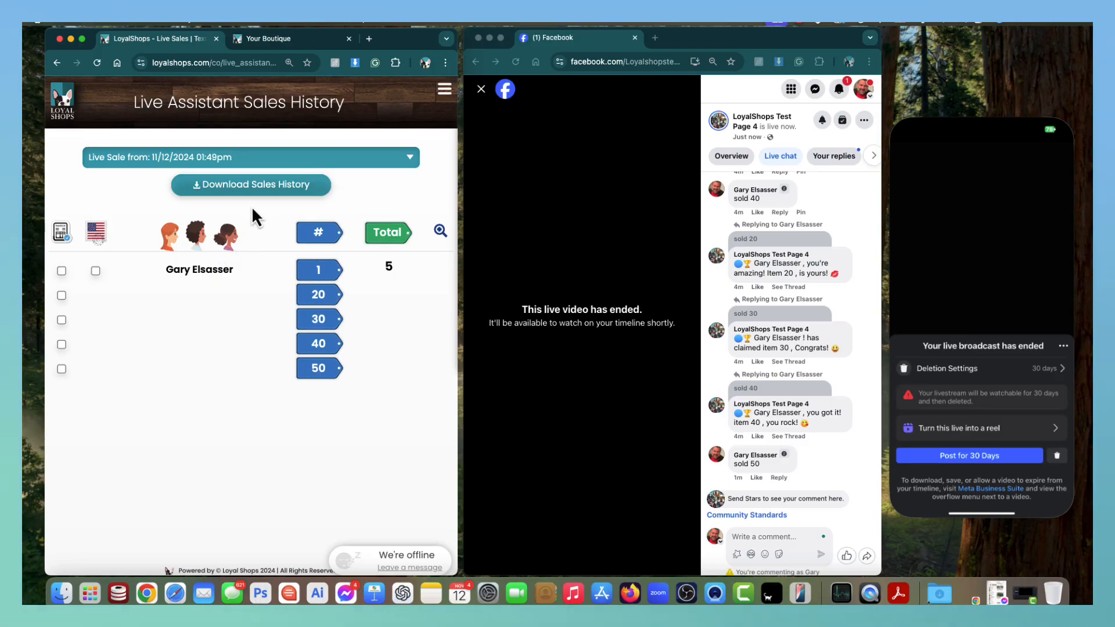
# Download the current sale's history as a CSV, then check the 11/11/2024 02:02pm and 01:56pm sales.
pyautogui.click(253, 186)
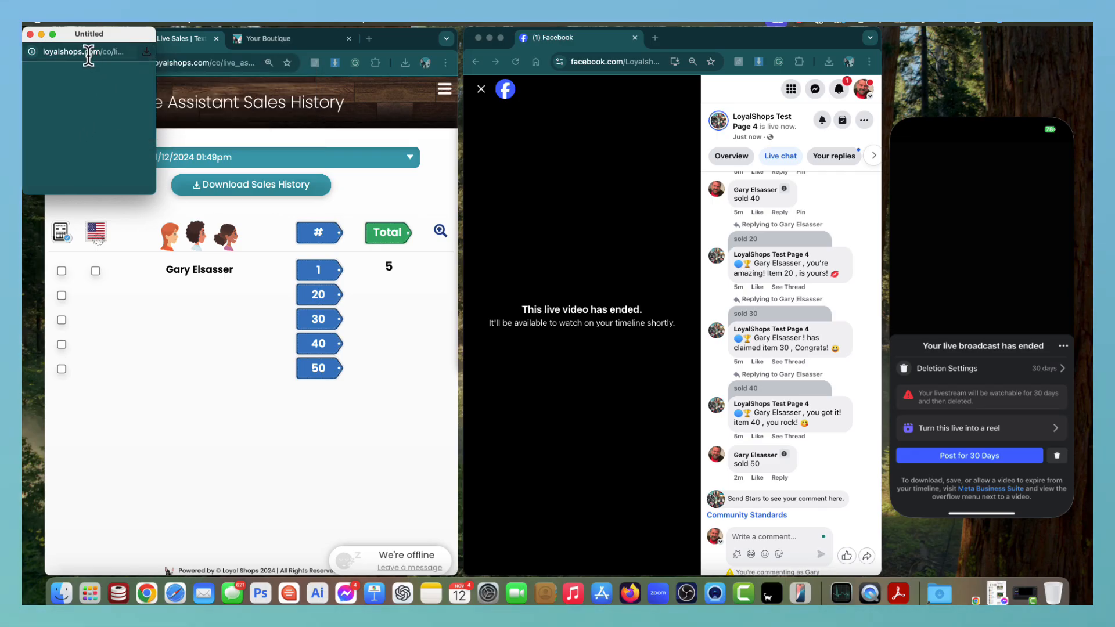
pyautogui.click(30, 34)
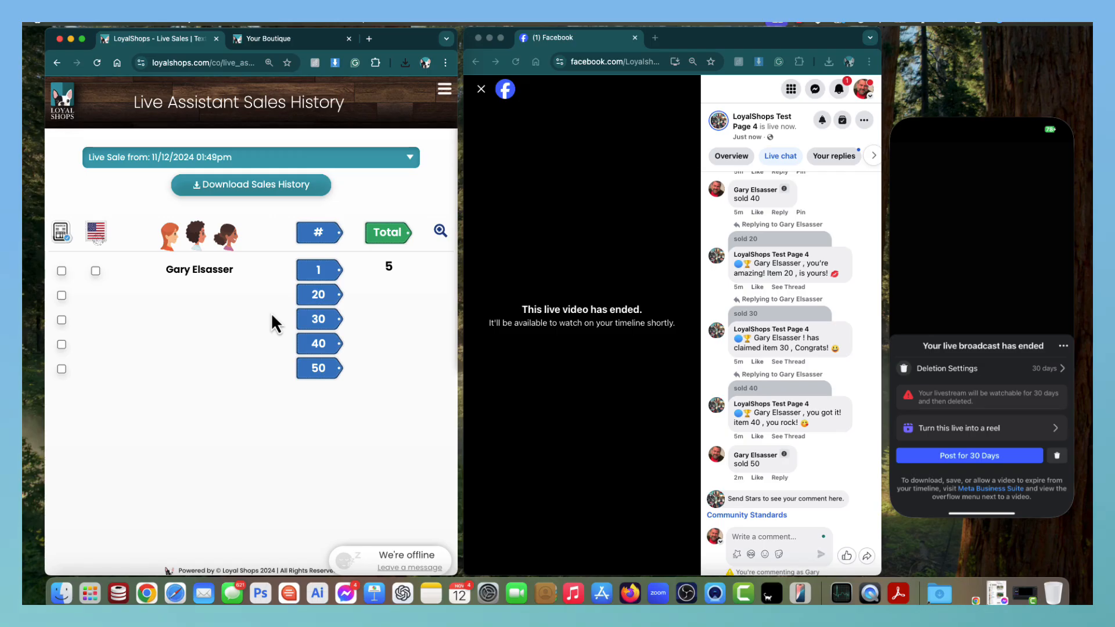
pyautogui.click(230, 153)
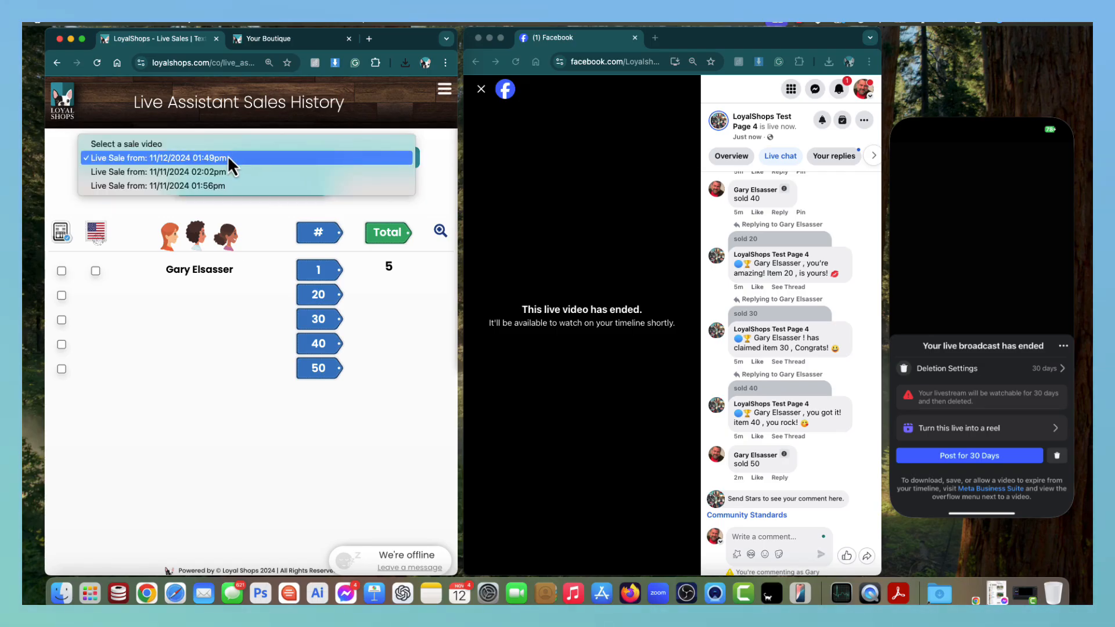
pyautogui.click(220, 172)
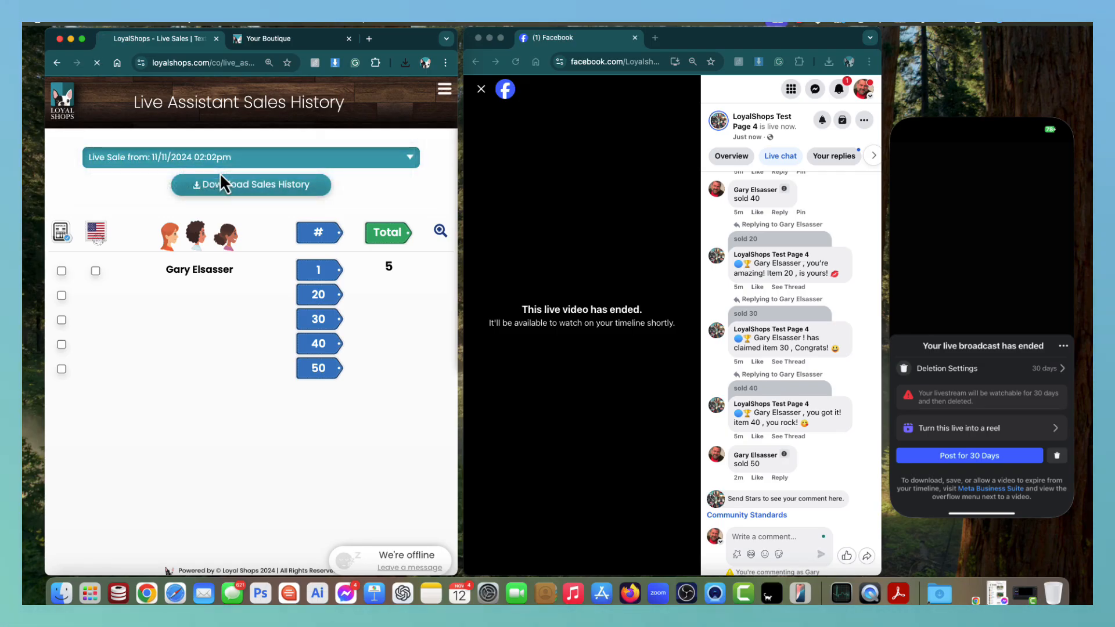
pyautogui.click(225, 160)
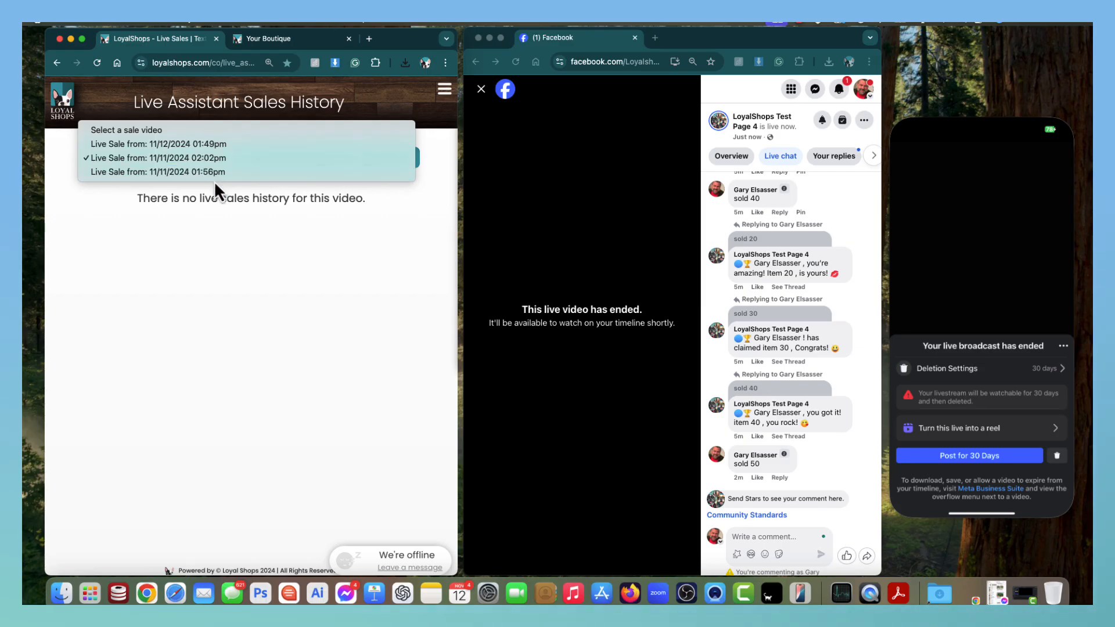
pyautogui.click(215, 176)
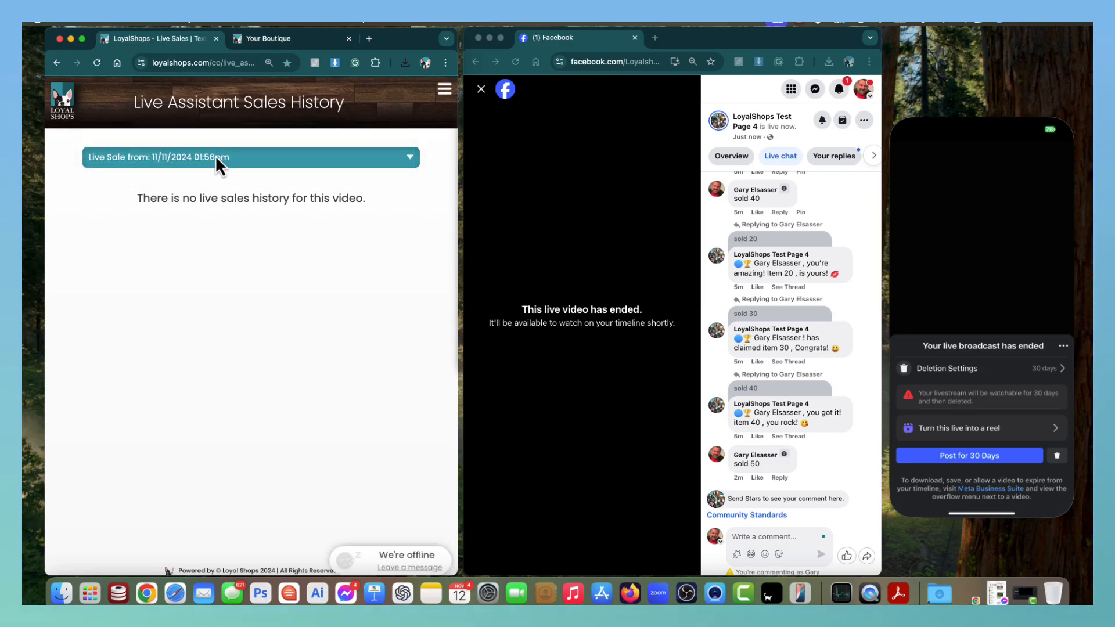
# Reselect the 11/12/2024 01:49pm sale and expand Live Assistant in the site navigation.
pyautogui.click(215, 156)
pyautogui.click(208, 133)
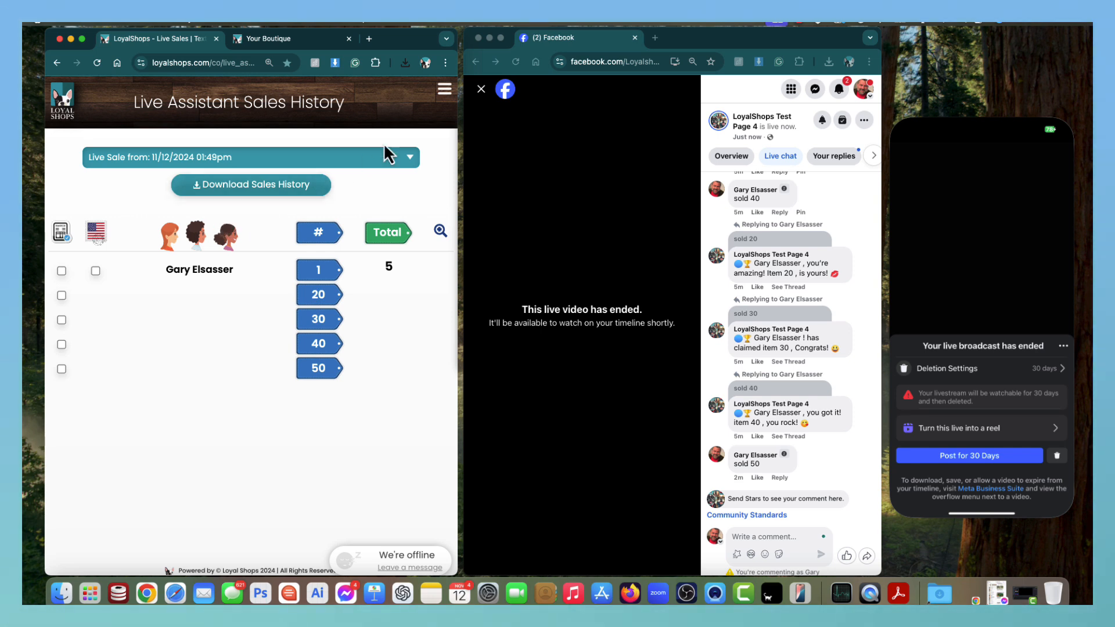
pyautogui.click(444, 90)
pyautogui.click(410, 149)
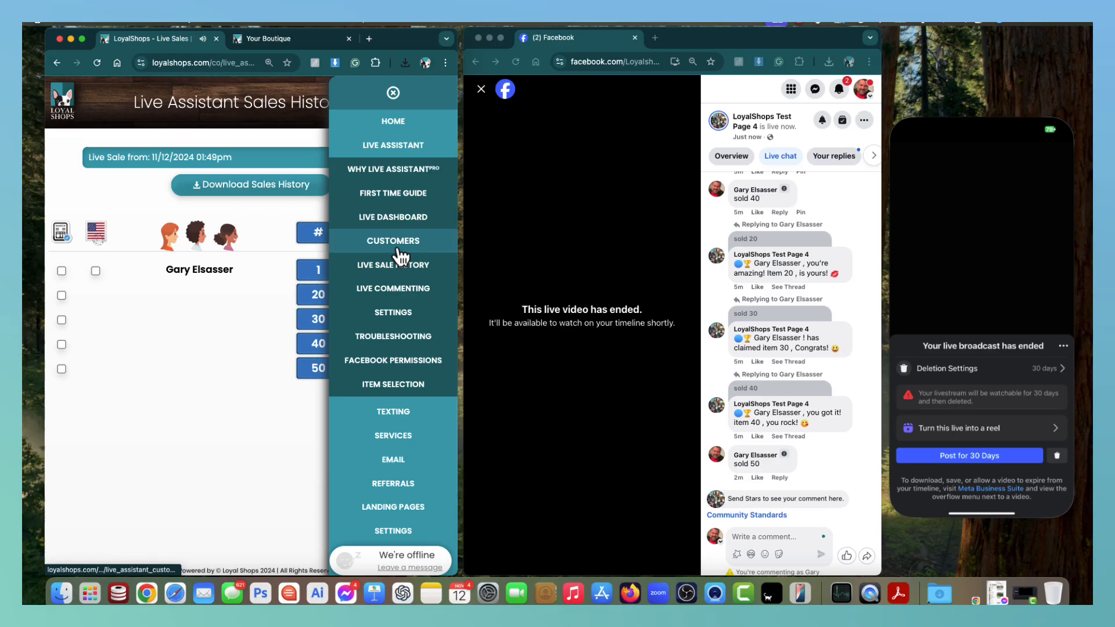
# Show the 11/12/2024 01:49pm live sale stream on the Live Commenting page.
pyautogui.click(395, 288)
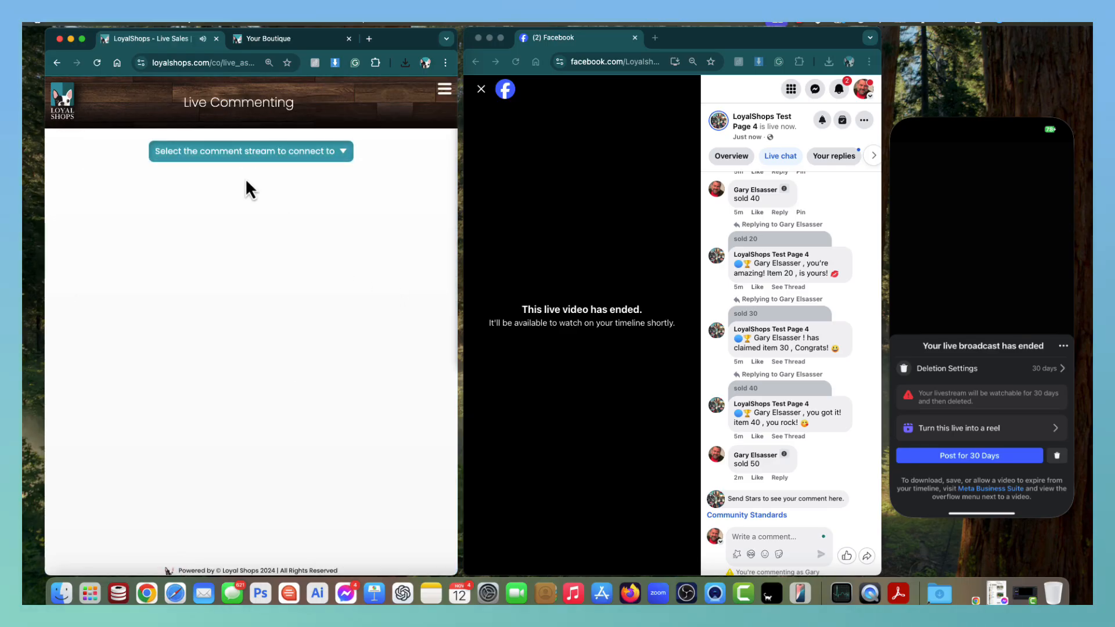
pyautogui.click(236, 155)
pyautogui.click(228, 178)
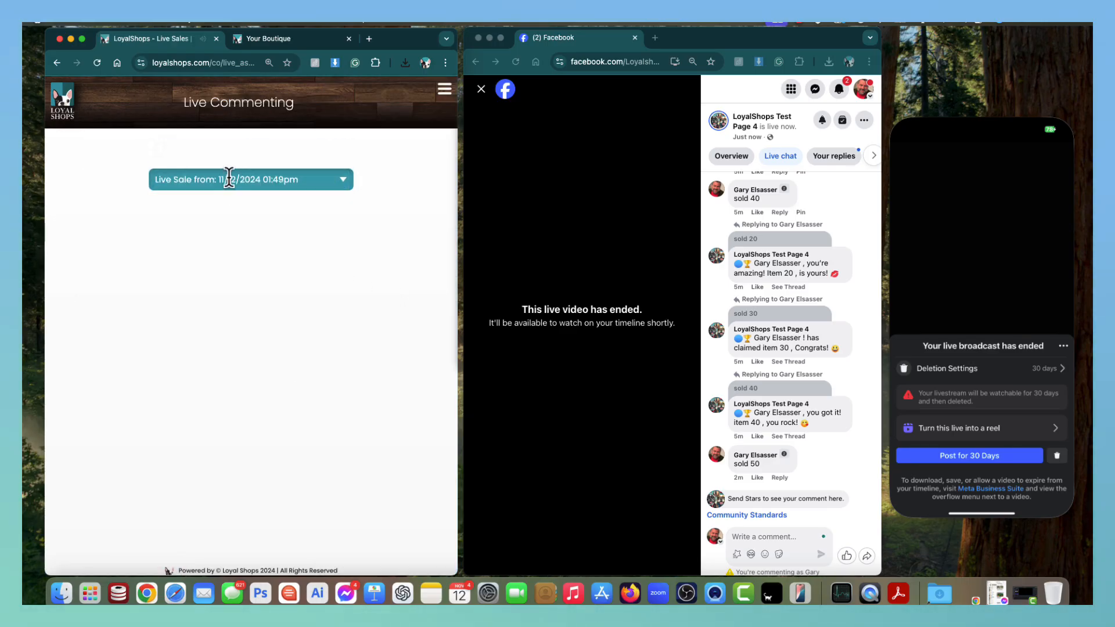
pyautogui.scroll(4, 226, 191)
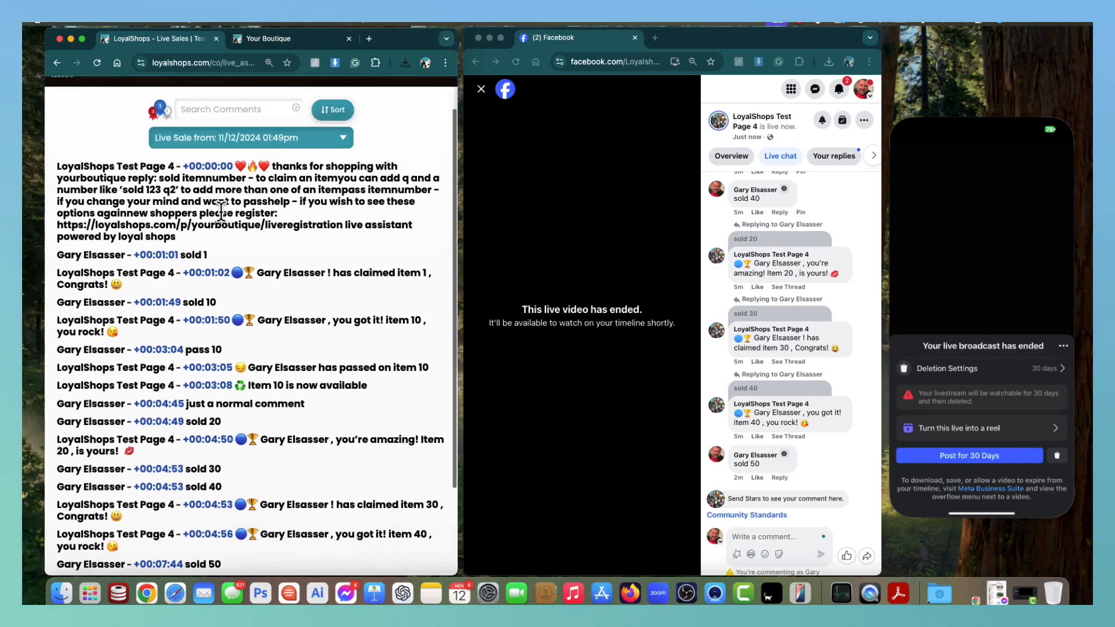
pyautogui.scroll(-1, 220, 212)
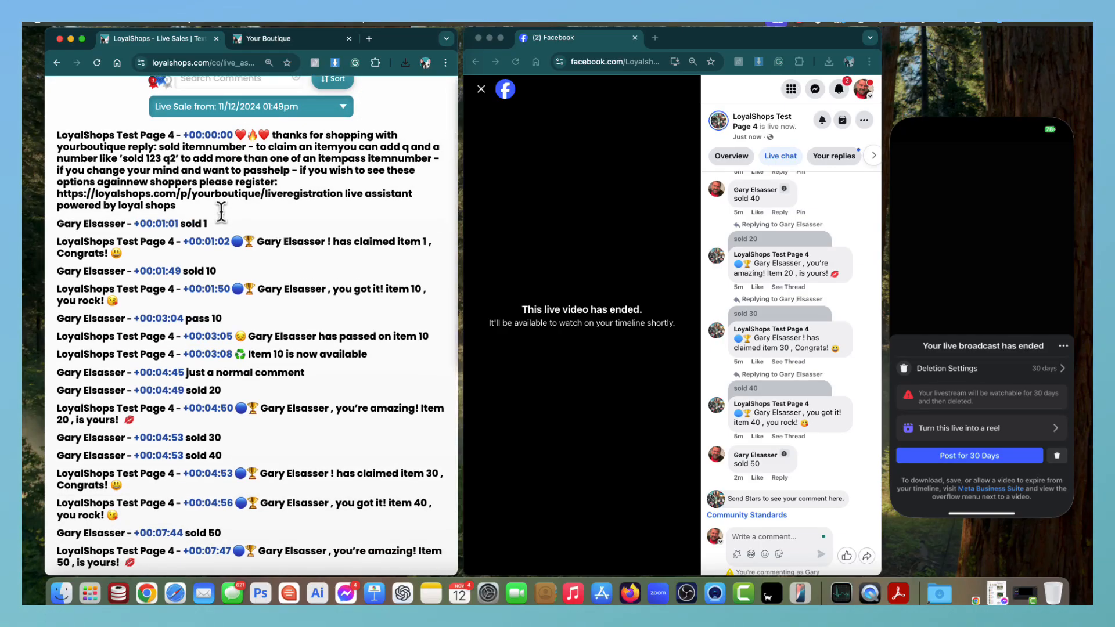
pyautogui.scroll(1, 221, 212)
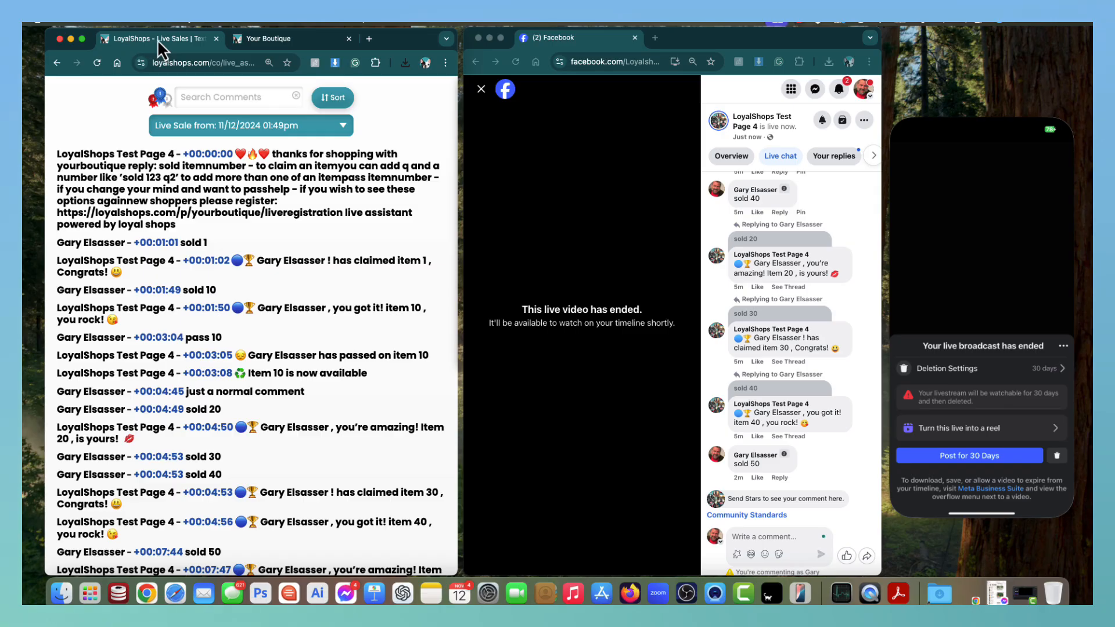
# Duplicate the LoyalShops page into a right-hand window, keeping the original on the left.
pyautogui.moveTo(158, 40); pyautogui.dragTo(570, 45)
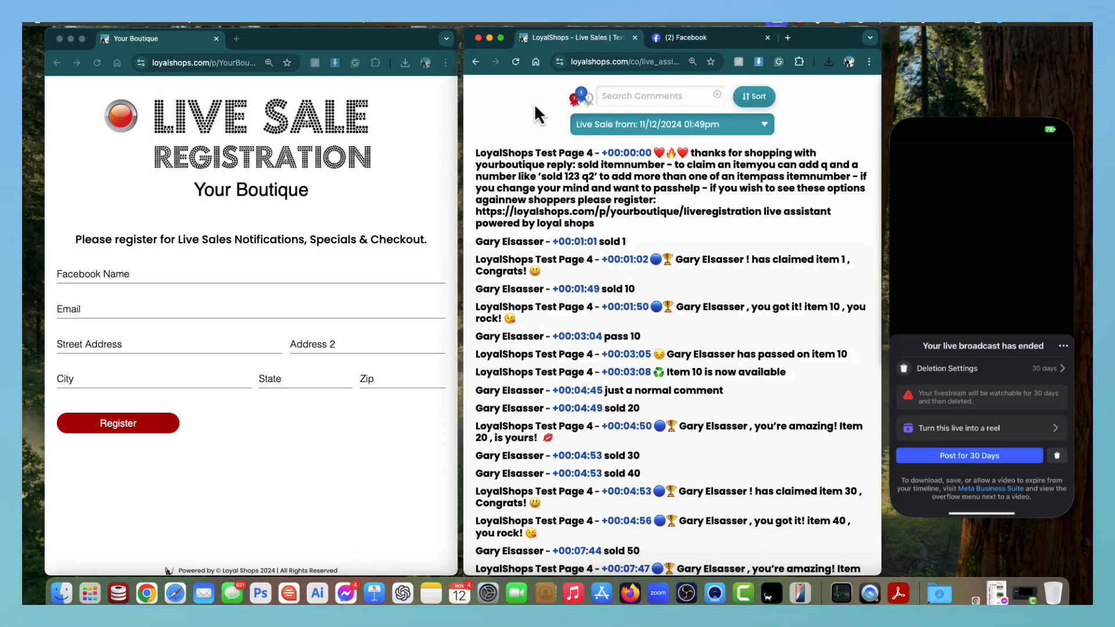
pyautogui.rightClick(585, 37)
pyautogui.click(620, 123)
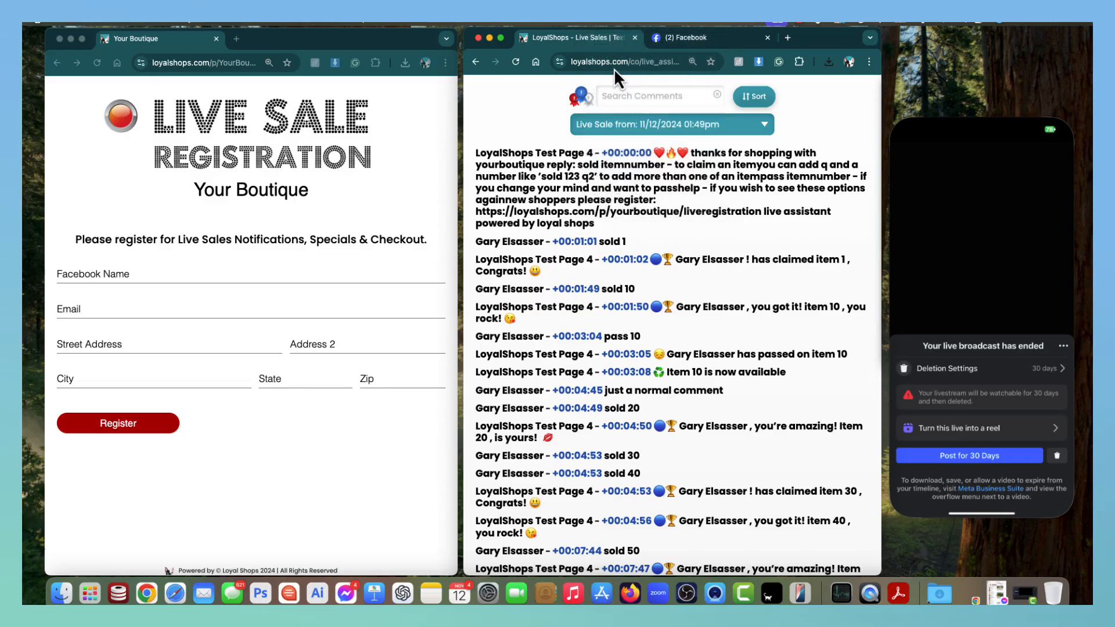
pyautogui.moveTo(594, 44); pyautogui.dragTo(162, 29)
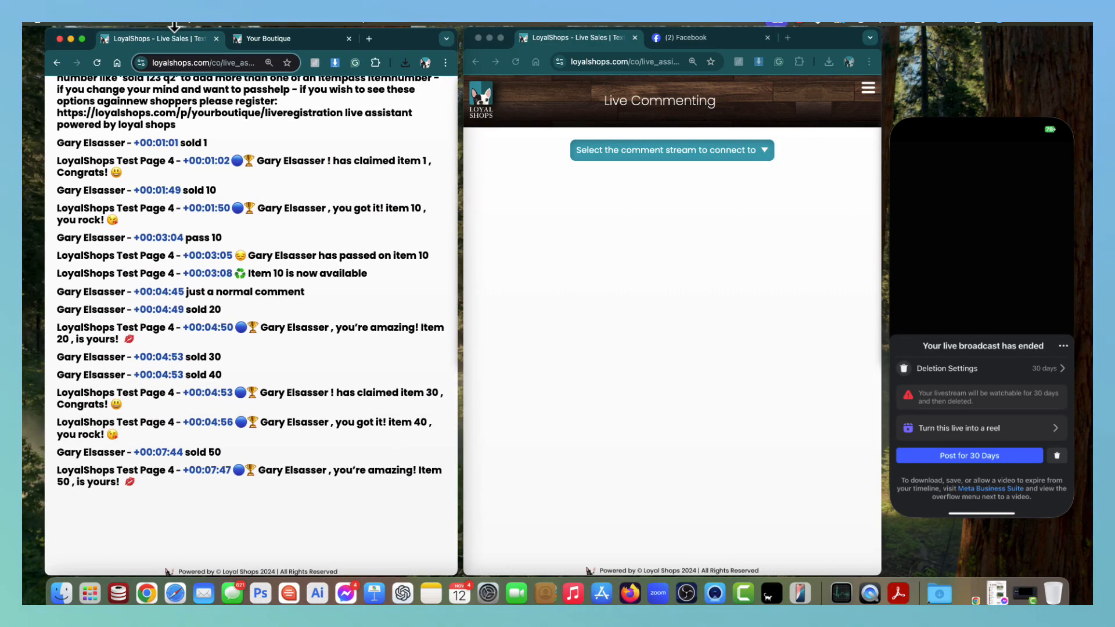
pyautogui.scroll(5, 344, 186)
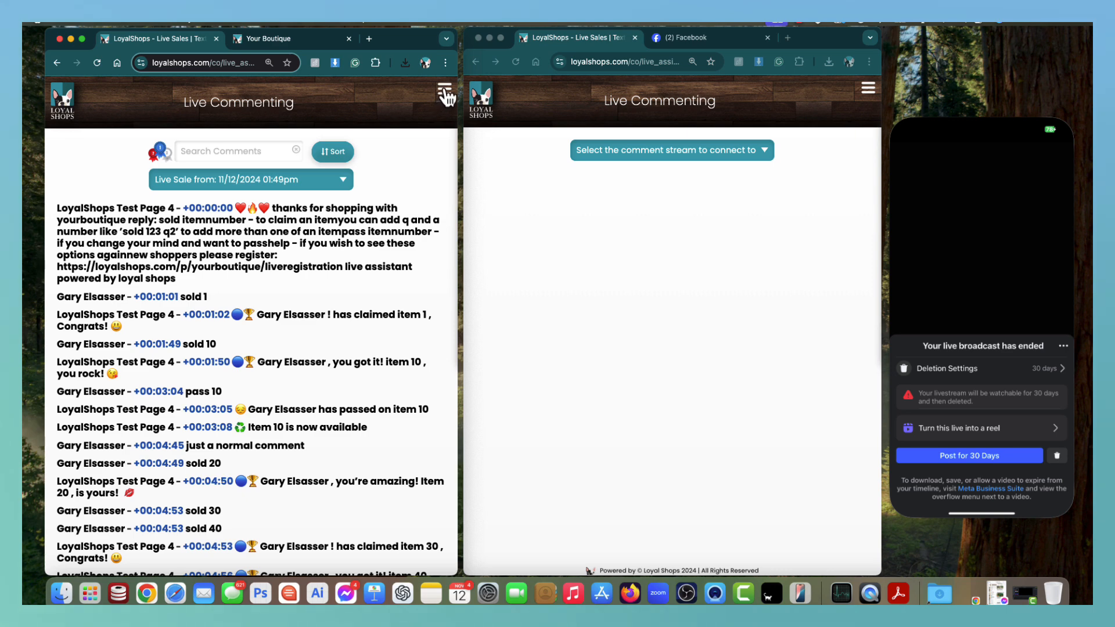
# Connect Live Assistant via Facebook to LoyalShops Test Page 4's 11/12/2024 1:49pm posted live.
pyautogui.click(445, 93)
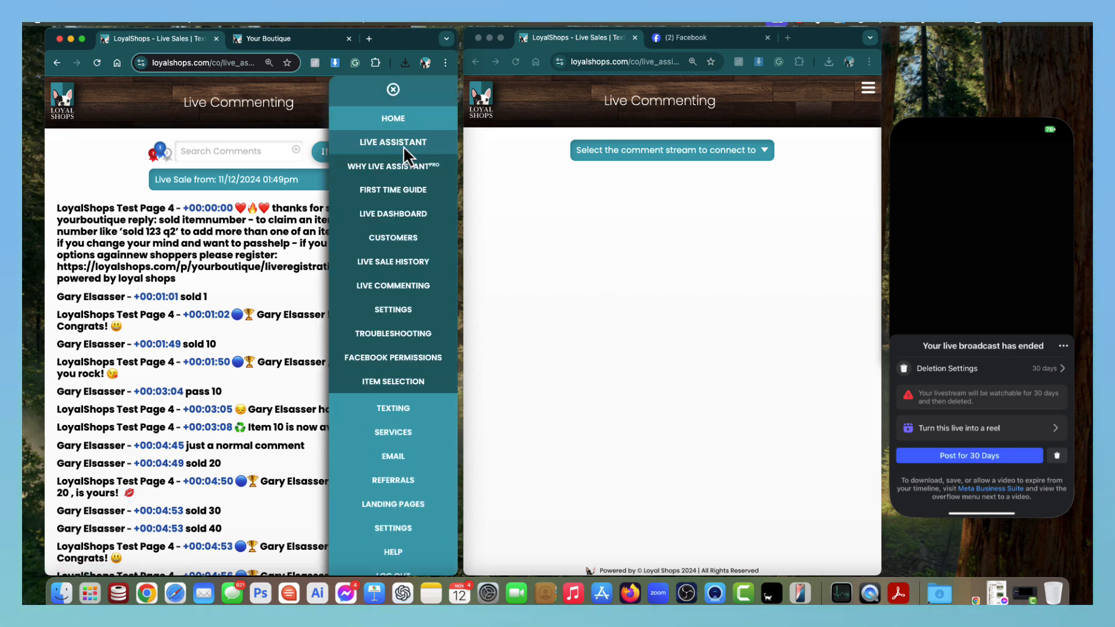
pyautogui.click(396, 213)
pyautogui.click(287, 247)
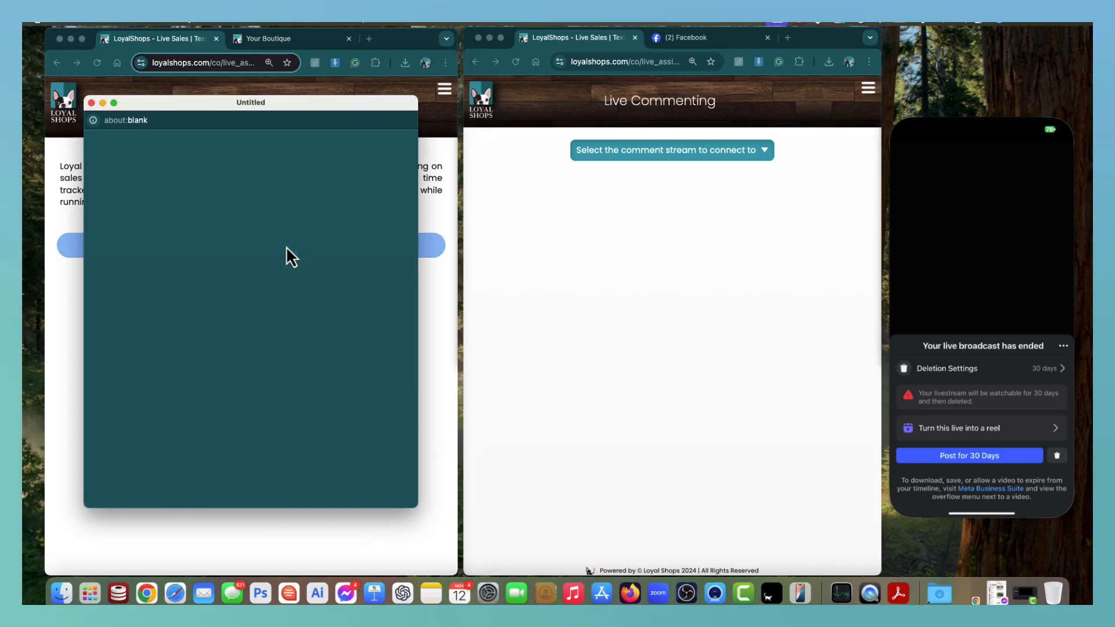
pyautogui.click(256, 430)
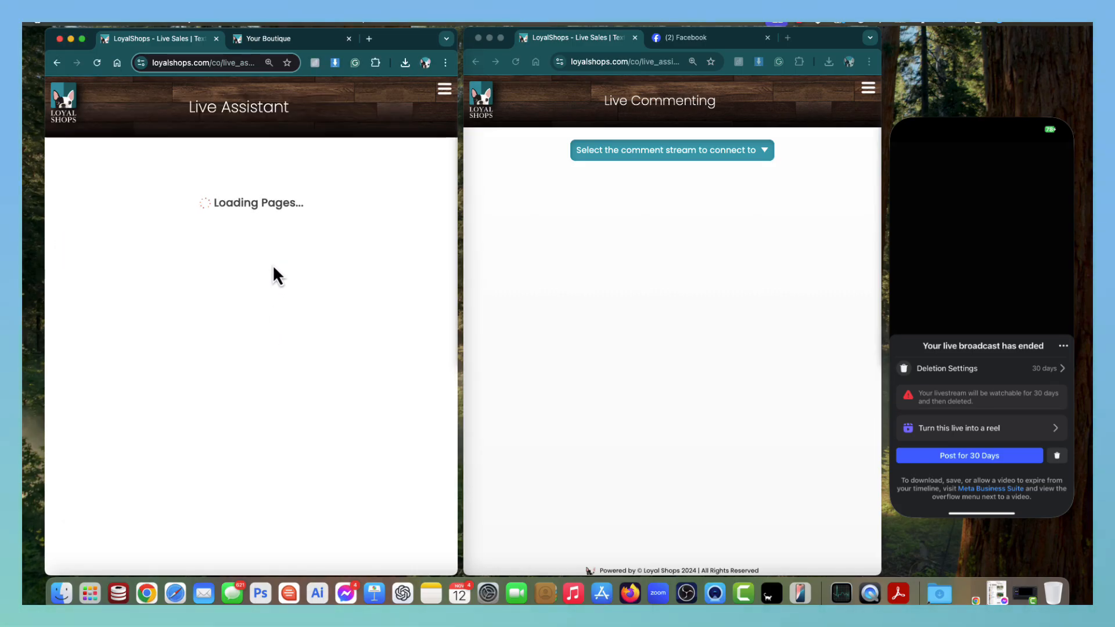
pyautogui.click(256, 218)
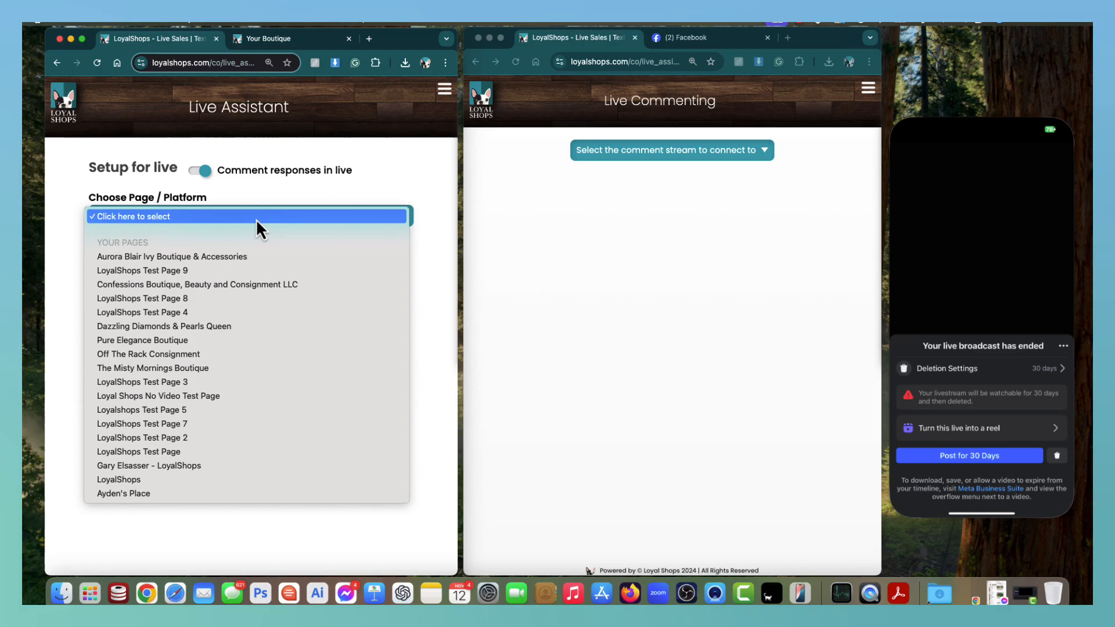
pyautogui.click(201, 312)
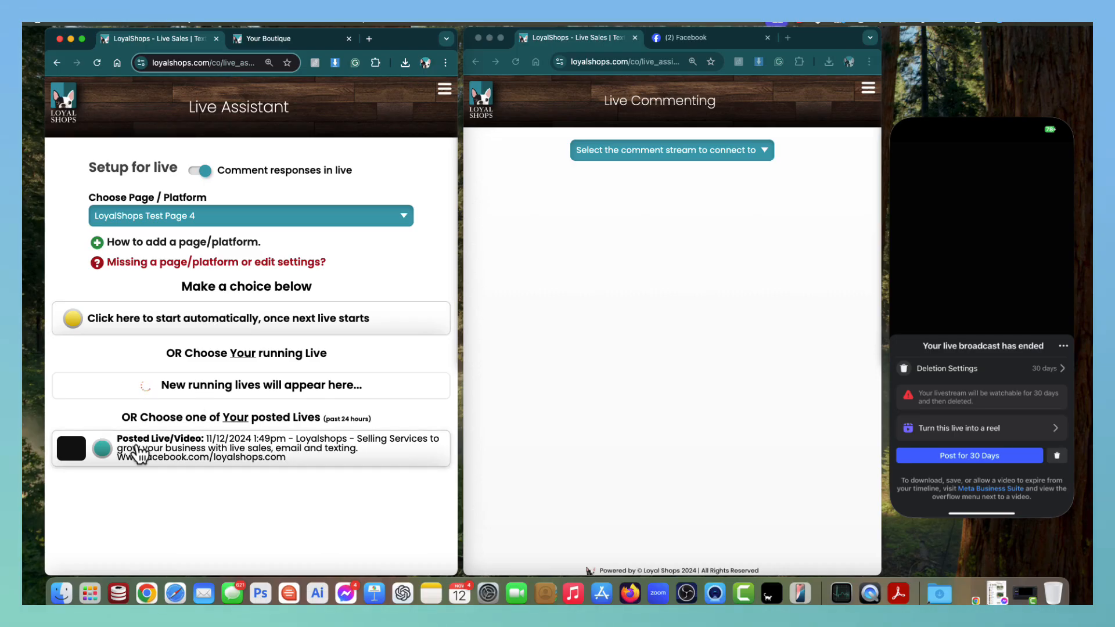
pyautogui.click(200, 451)
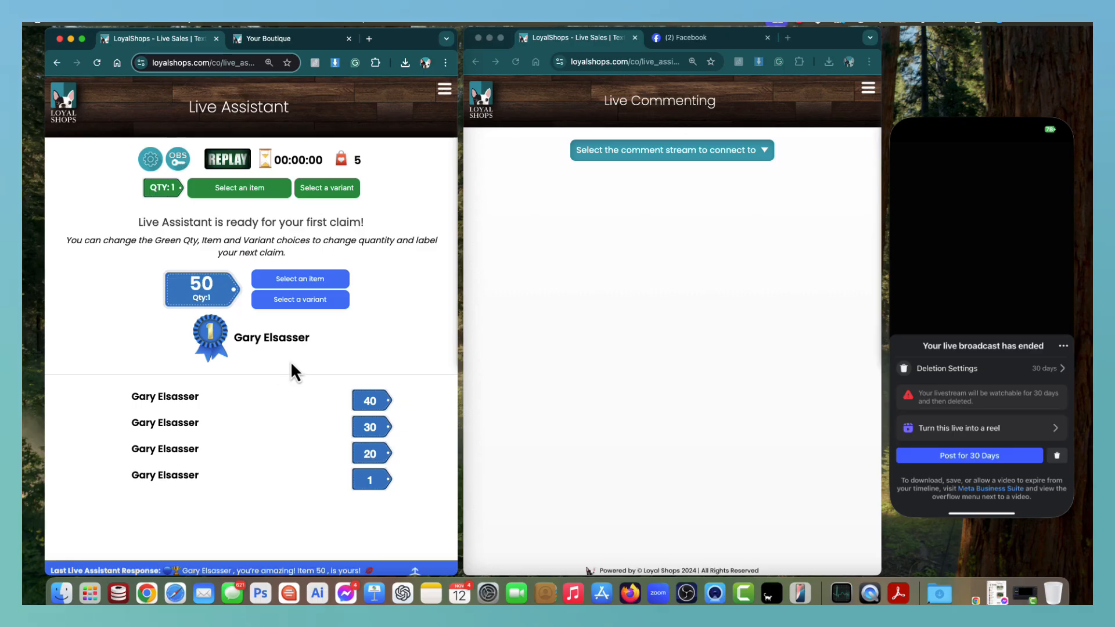
# Post a 'sold 100' comment in the ended Facebook live video's chat.
pyautogui.click(714, 37)
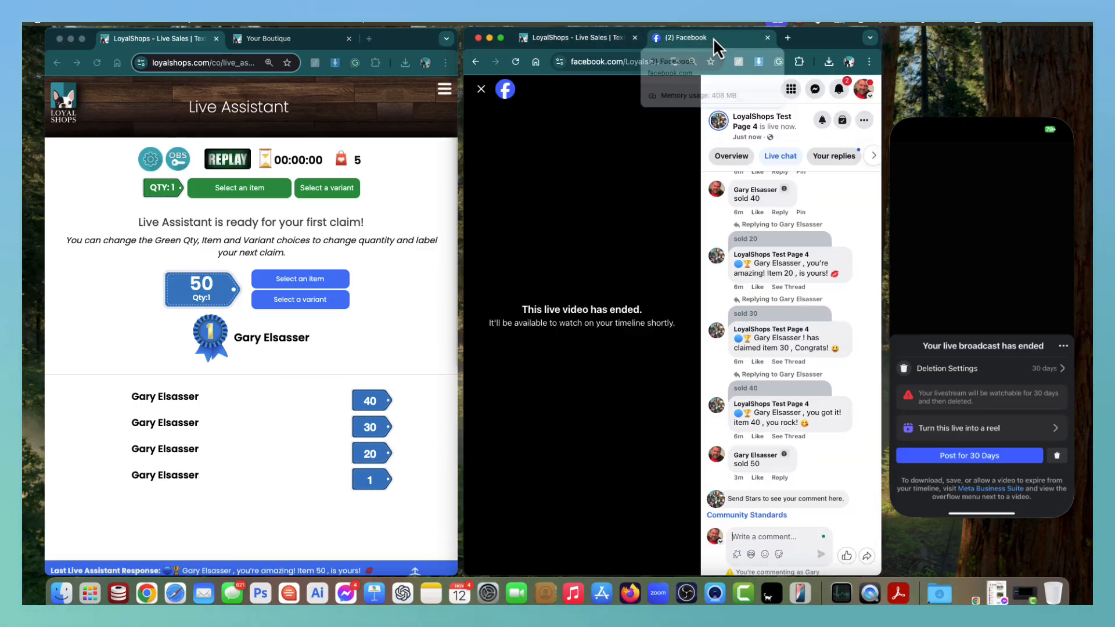
pyautogui.click(778, 534)
pyautogui.write('sol')
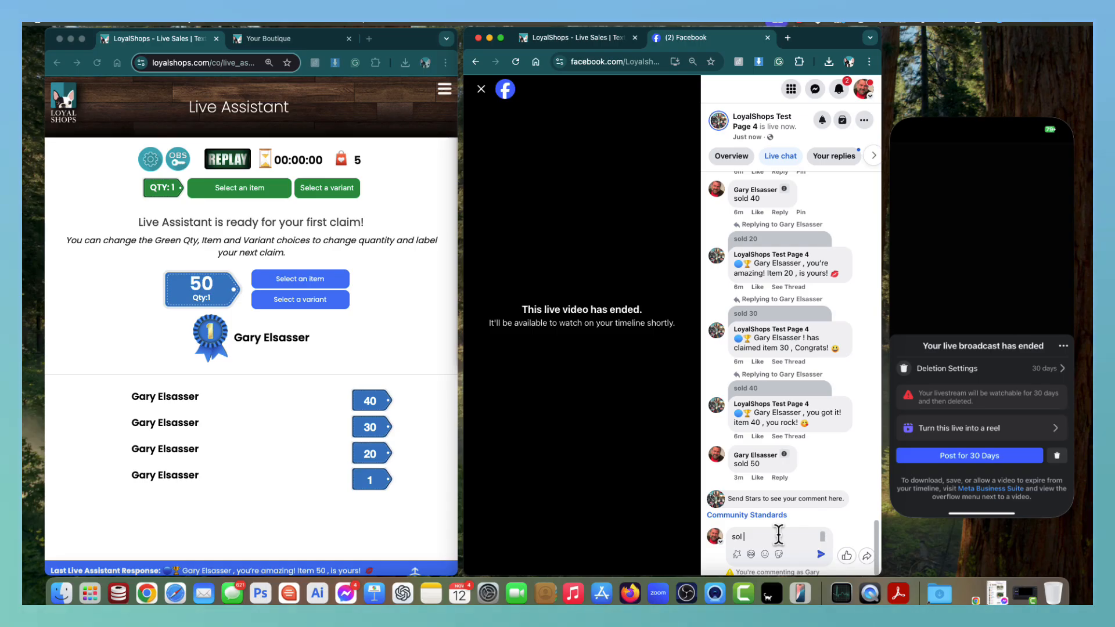
pyautogui.write('d 10')
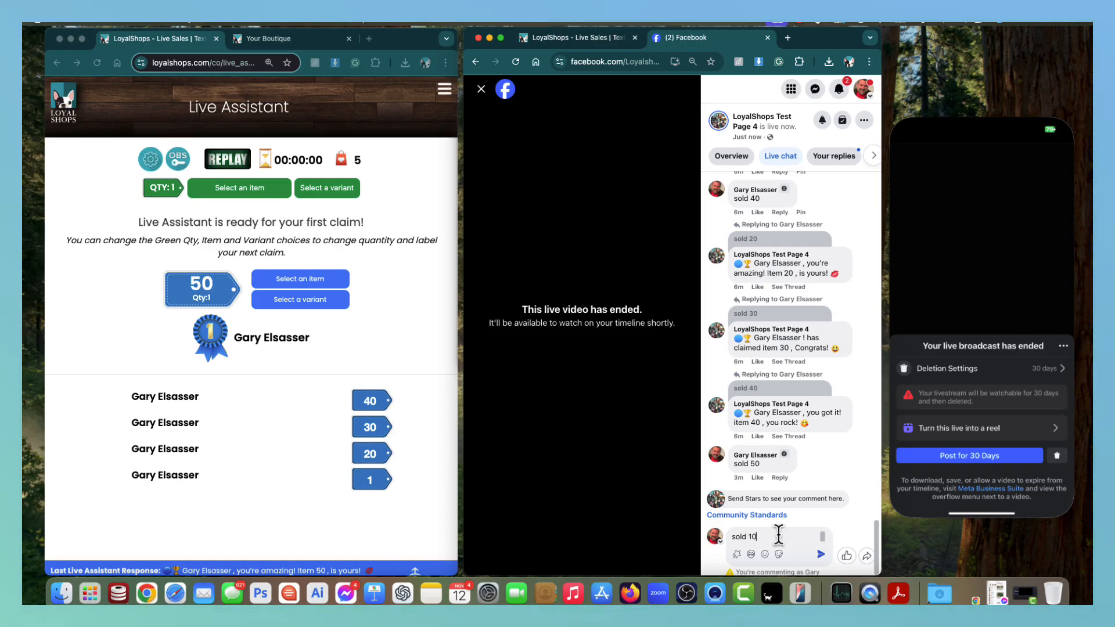
pyautogui.write('0')
pyautogui.press('Return')
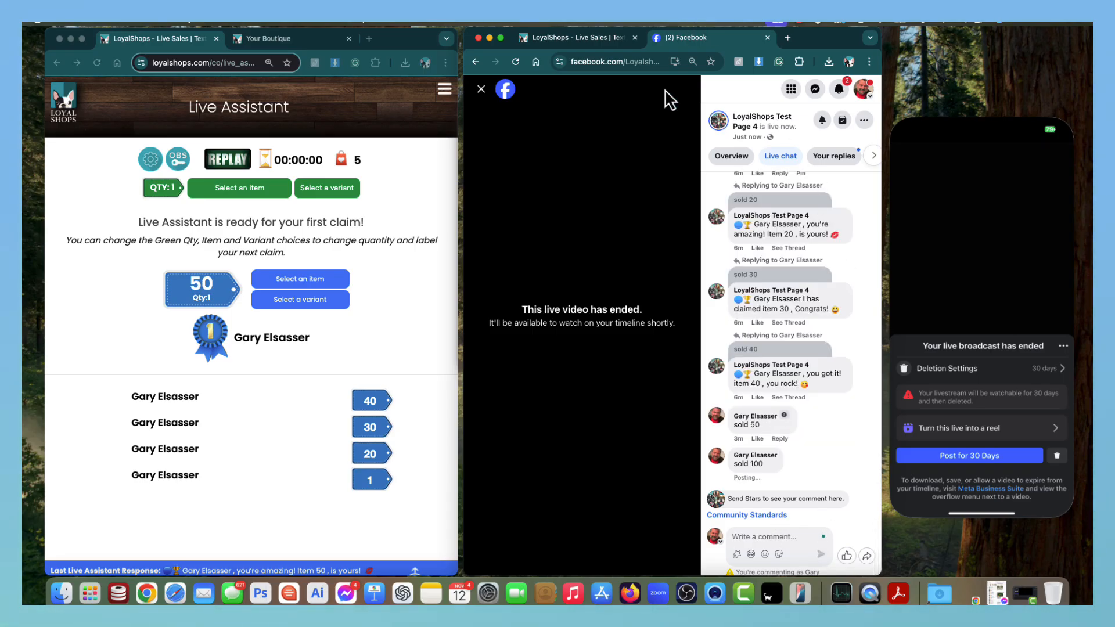
# Reload the 11/12/2024 01:49pm live sale stream so its log shows the sold 100 comment.
pyautogui.click(584, 37)
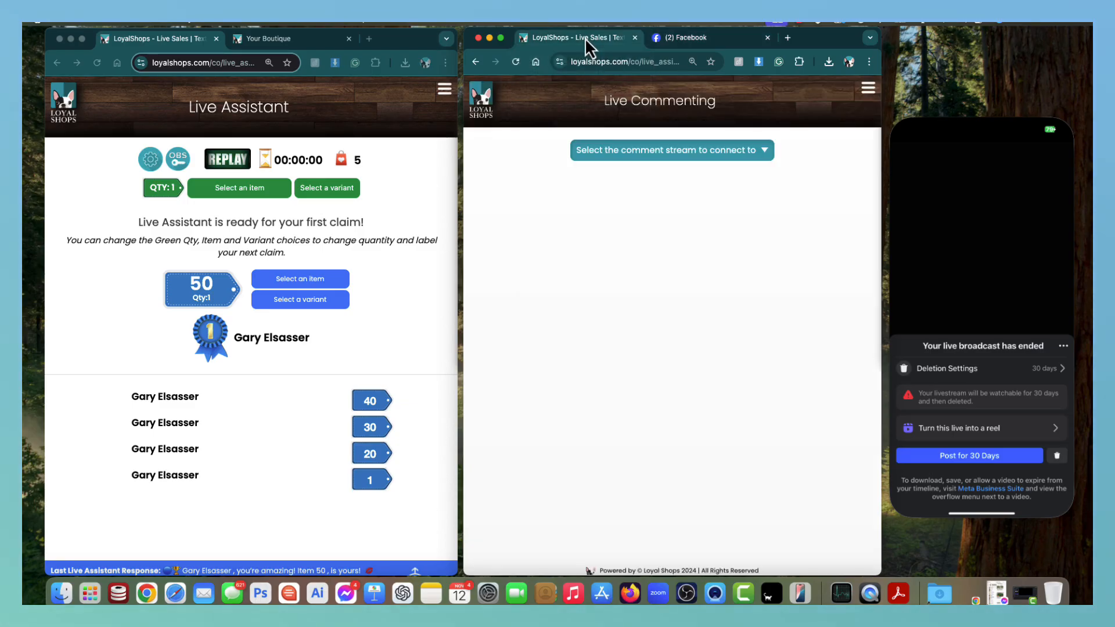
pyautogui.click(703, 152)
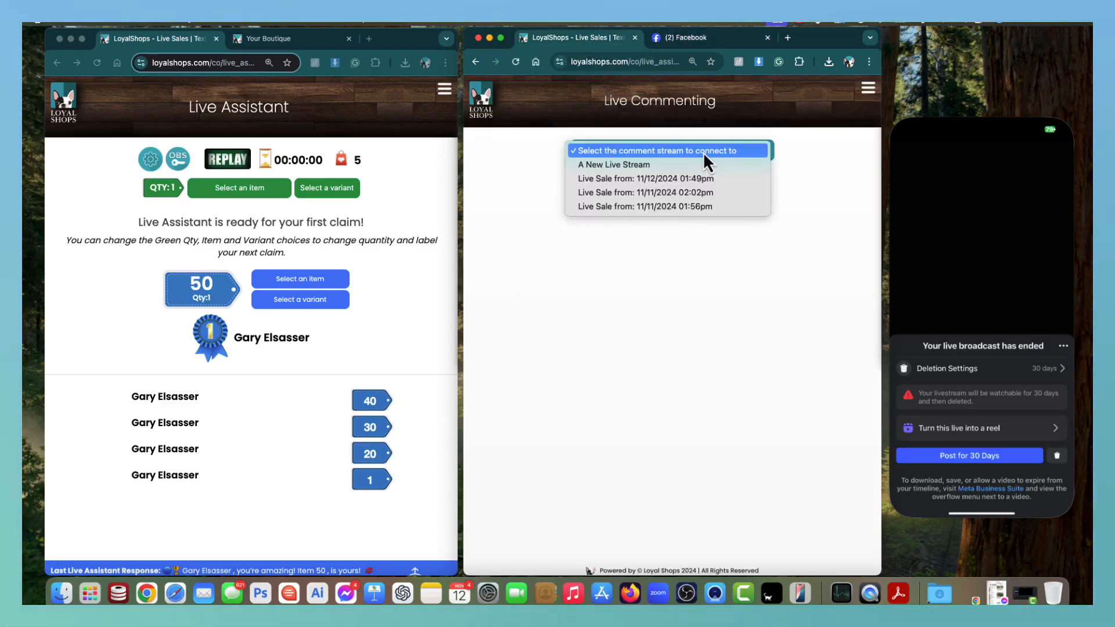
pyautogui.click(685, 180)
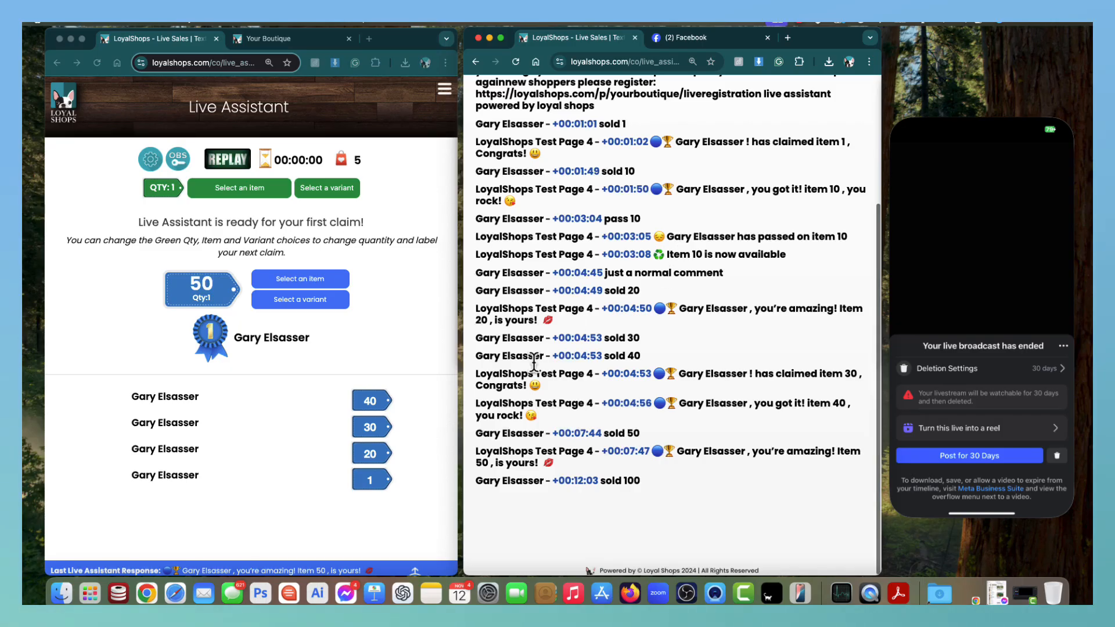
pyautogui.scroll(1, 558, 310)
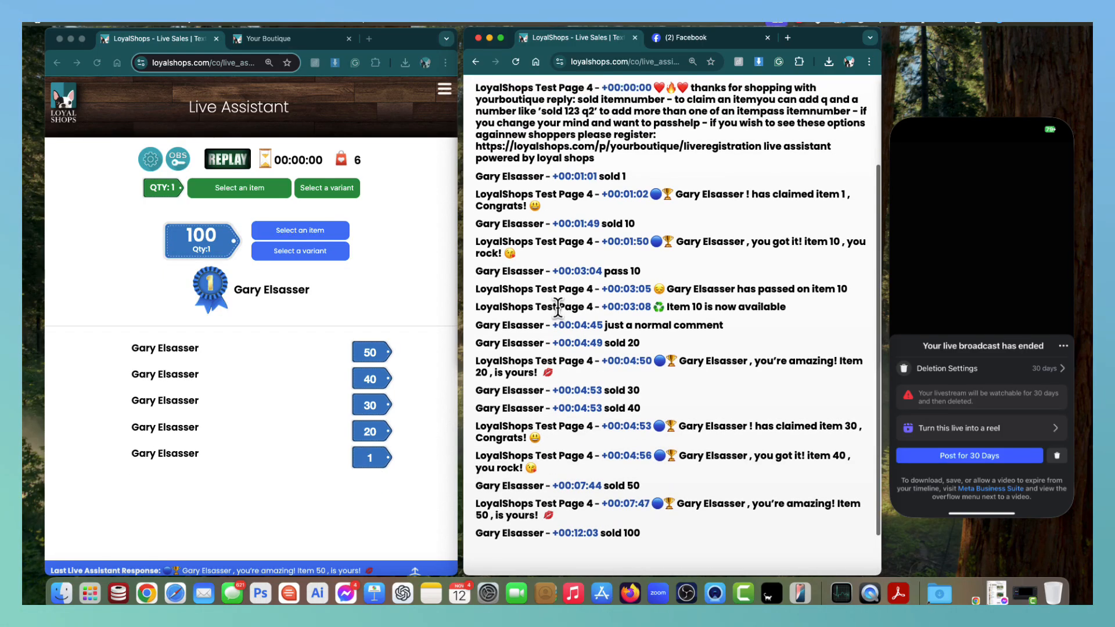
pyautogui.scroll(3, 612, 326)
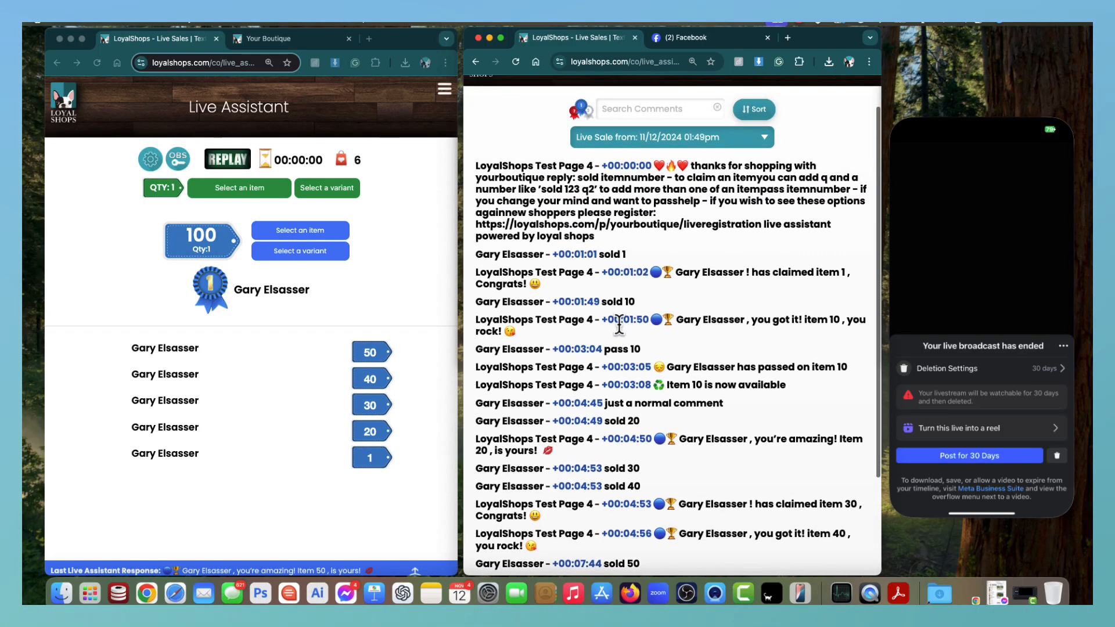
pyautogui.scroll(-5, 619, 314)
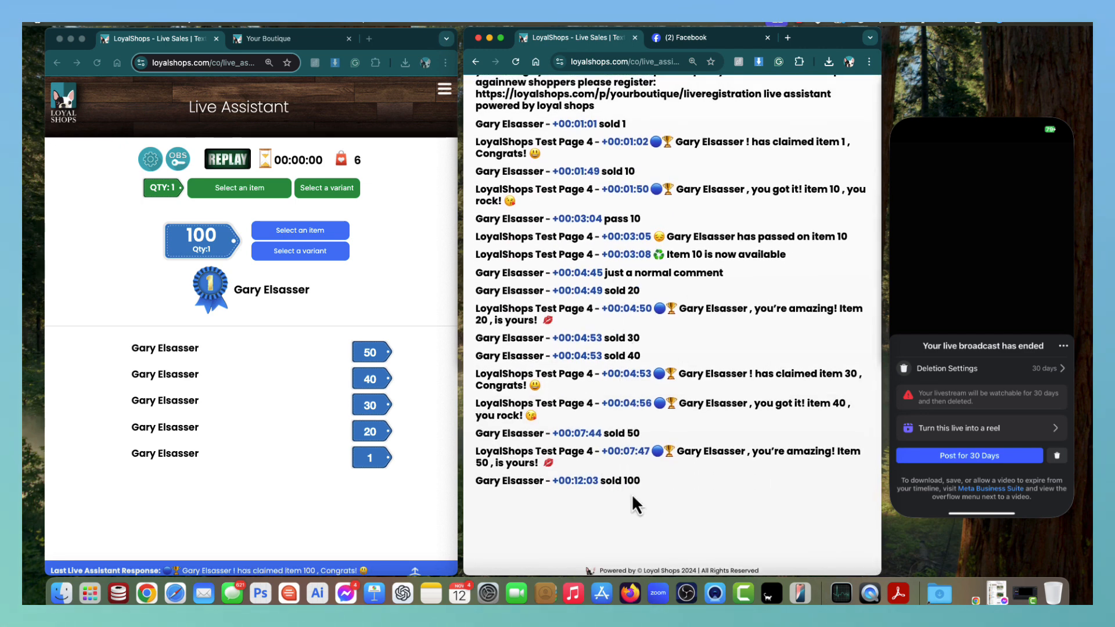
pyautogui.scroll(5, 636, 444)
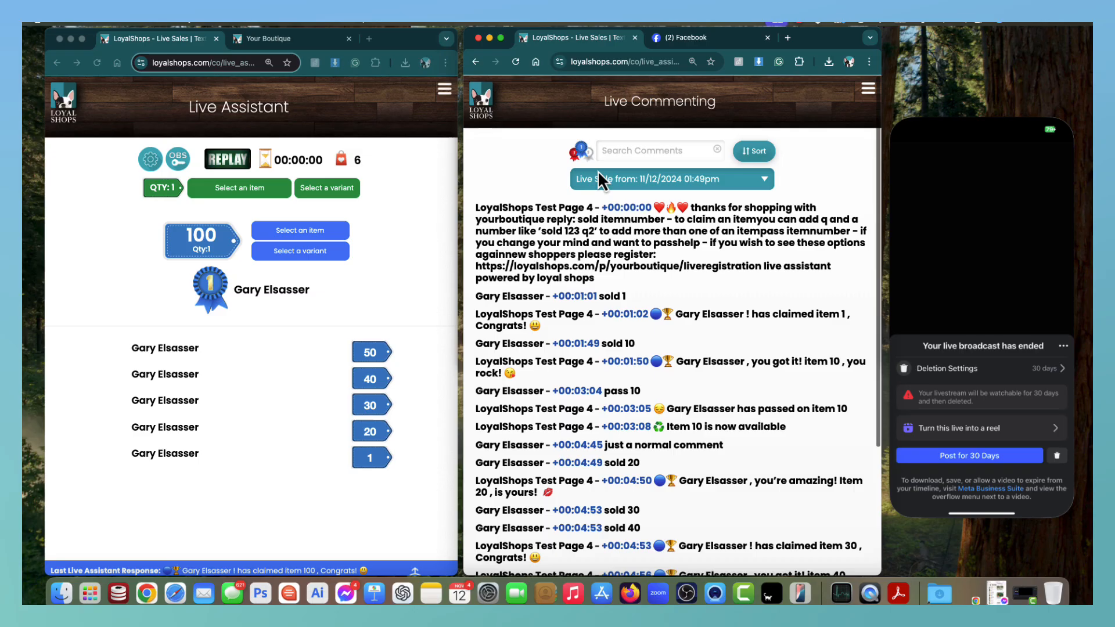
# Search the comment log for 100, then a commenter's name, then 'Loyalshops Test'.
pyautogui.click(629, 150)
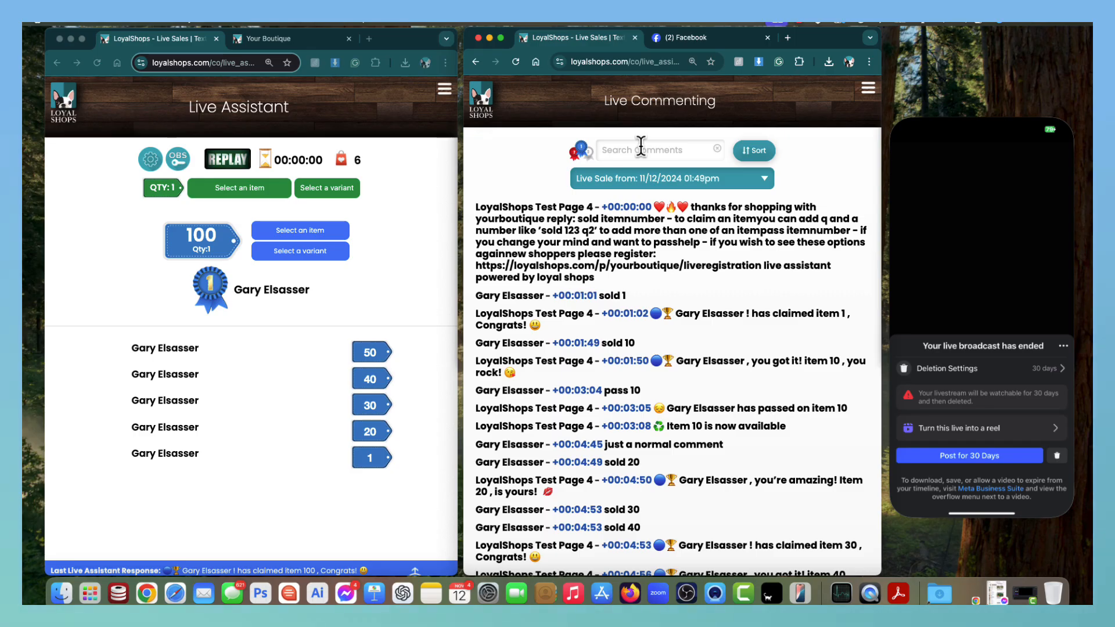
pyautogui.write('100')
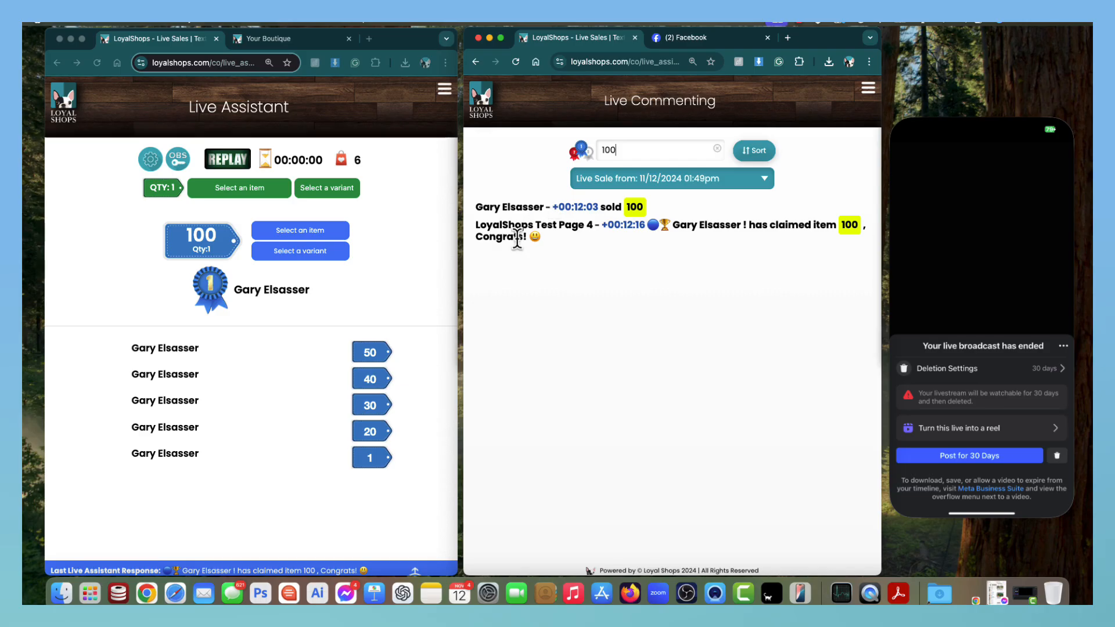
pyautogui.doubleClick(639, 152)
pyautogui.write('Gary')
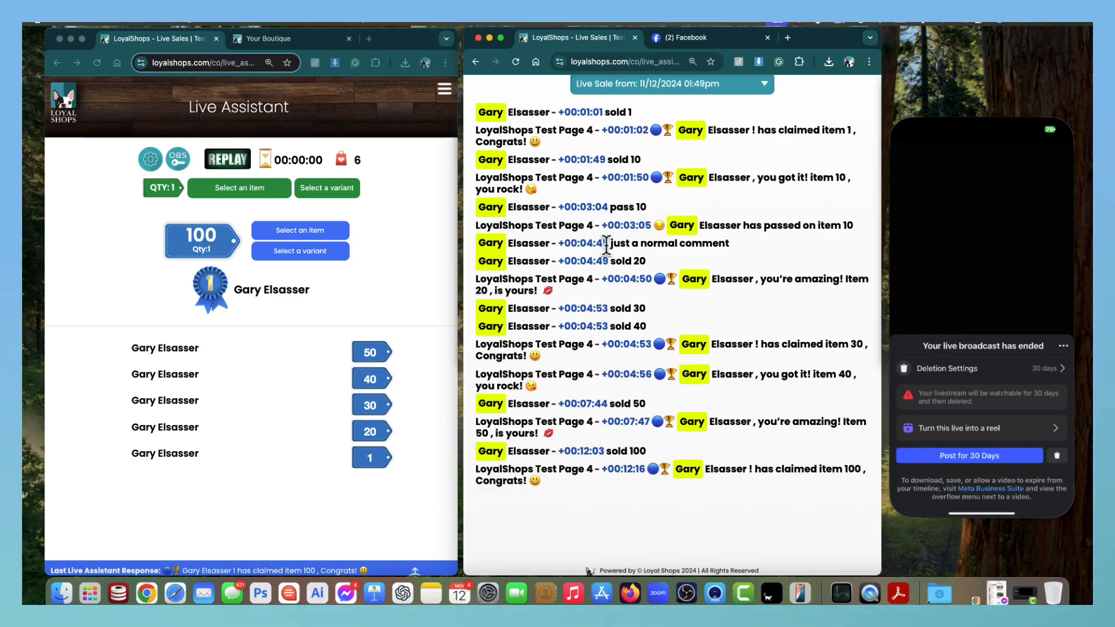
pyautogui.scroll(3, 652, 219)
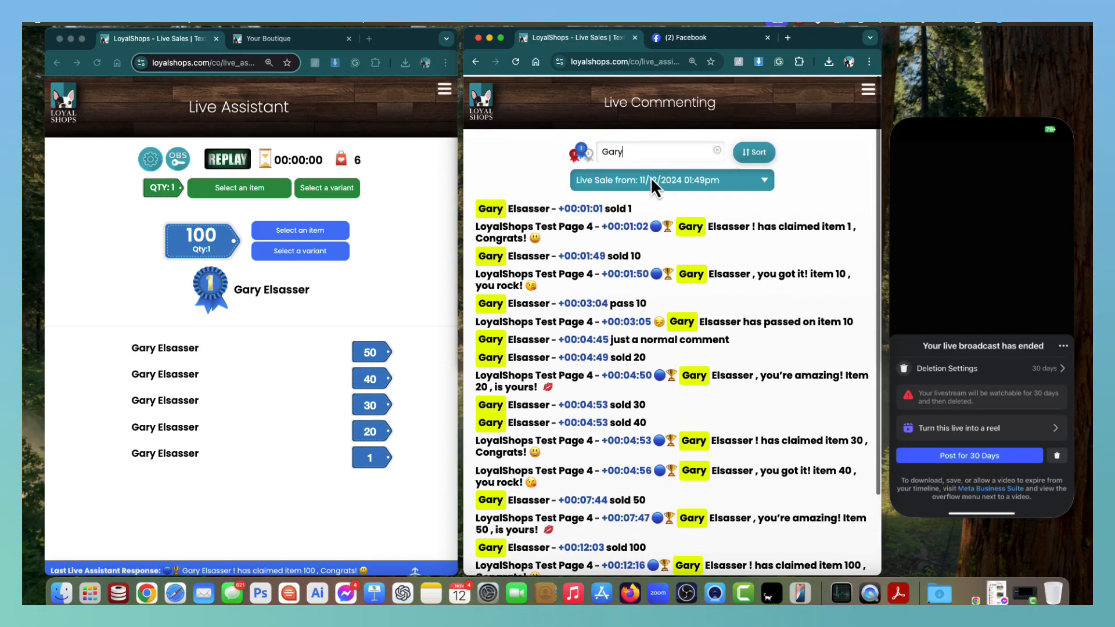
pyautogui.moveTo(651, 152); pyautogui.dragTo(582, 152)
pyautogui.press('BackSpace')
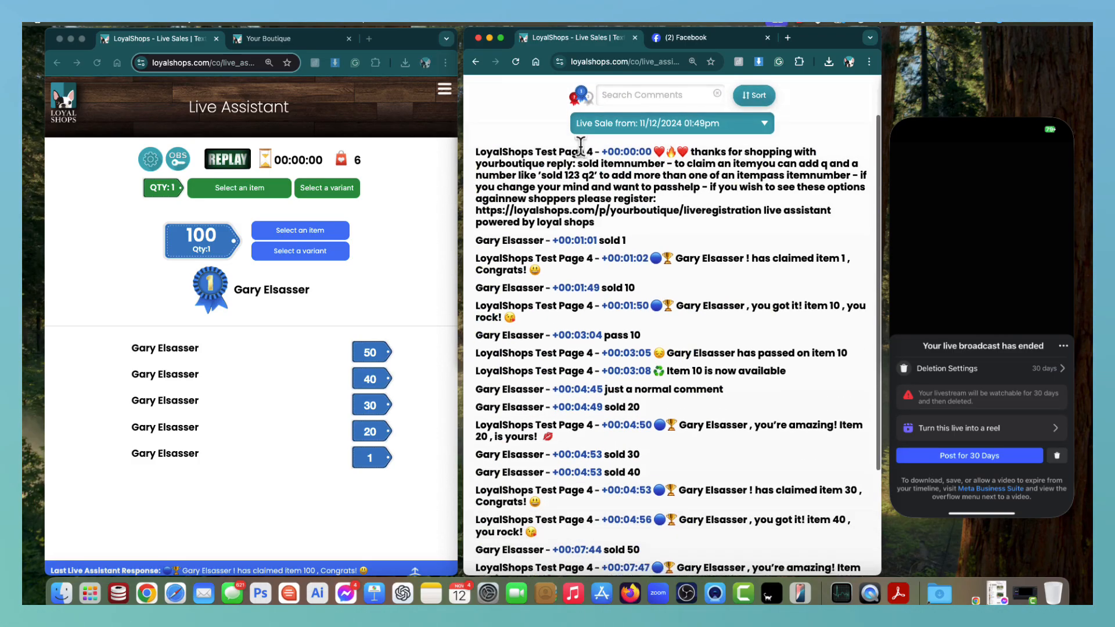
pyautogui.scroll(2, 583, 215)
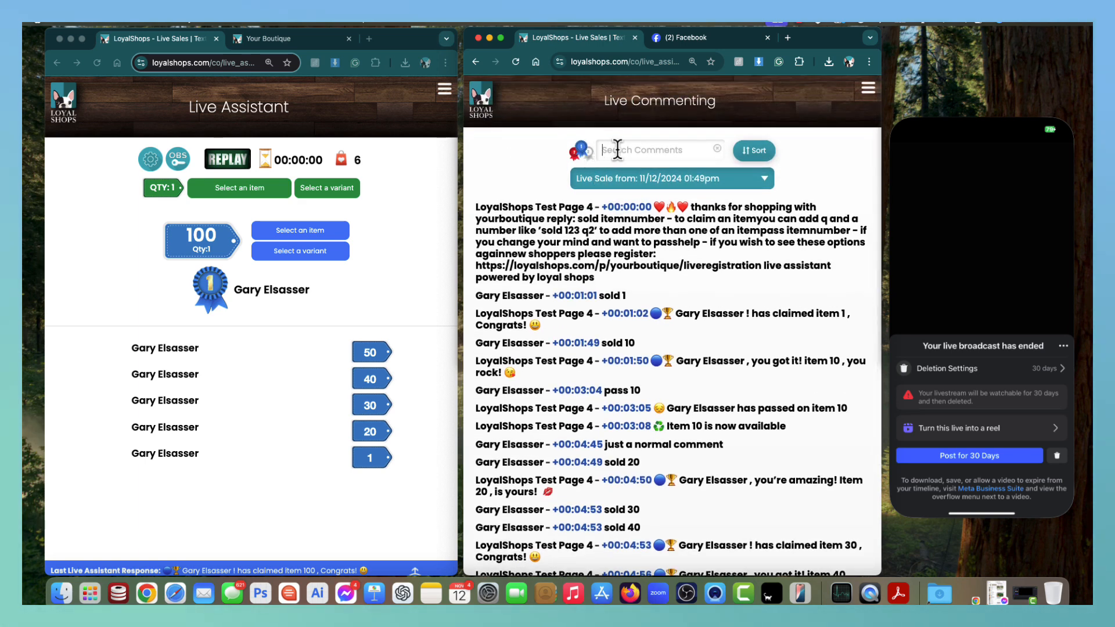
pyautogui.write('Loyalshops ')
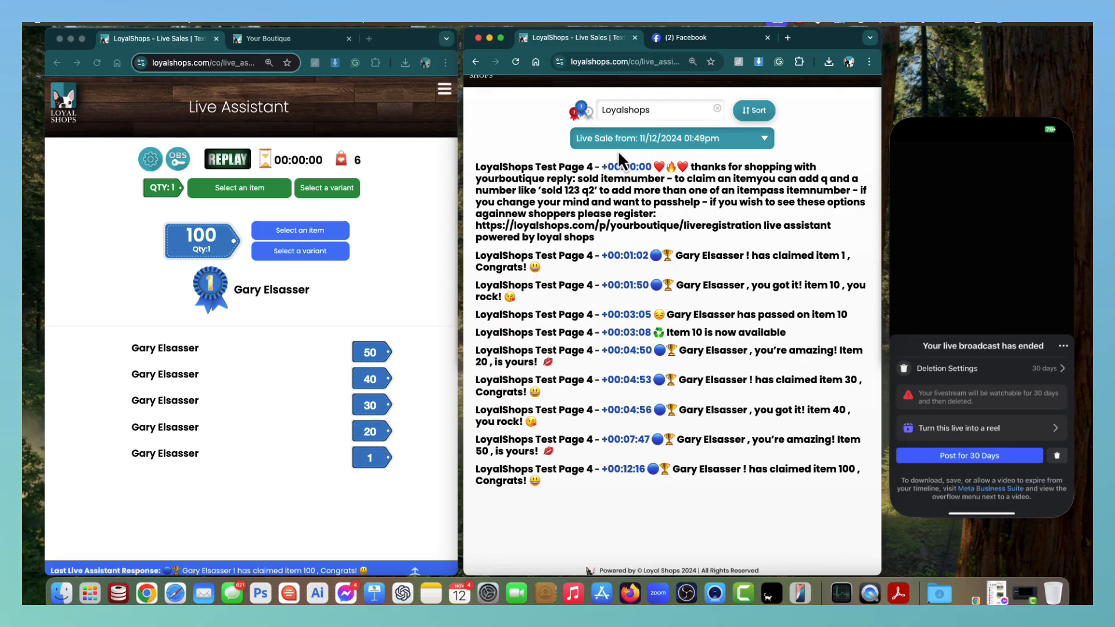
pyautogui.write('Test')
# Clear the search, sort the comment log newest-first, then back to oldest-first.
pyautogui.click(718, 108)
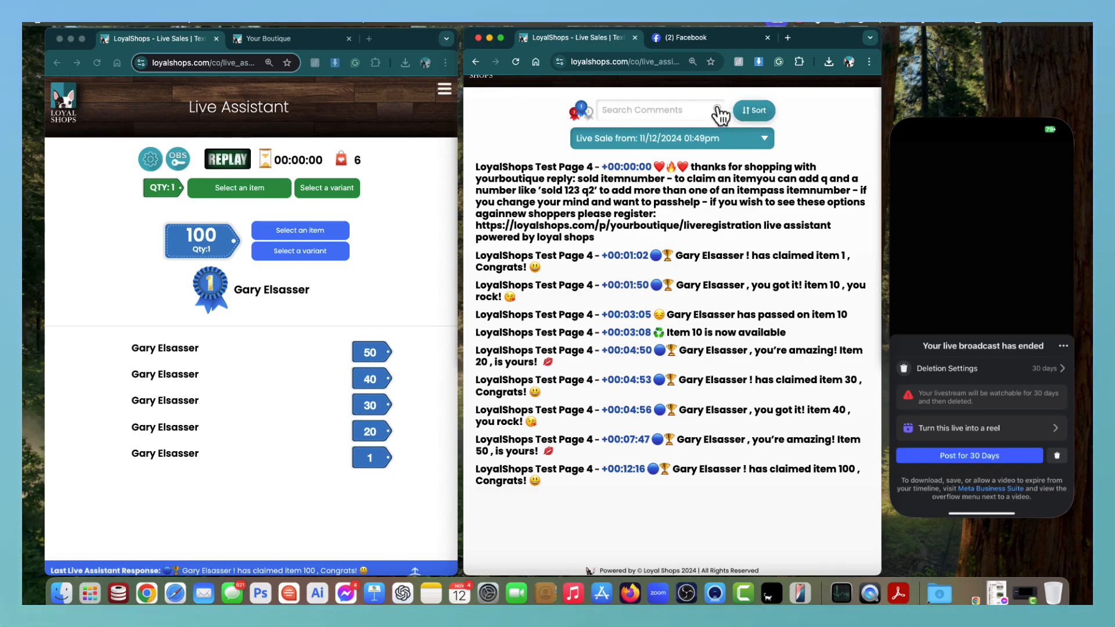
pyautogui.scroll(1, 683, 259)
pyautogui.scroll(-1, 720, 192)
pyautogui.click(755, 114)
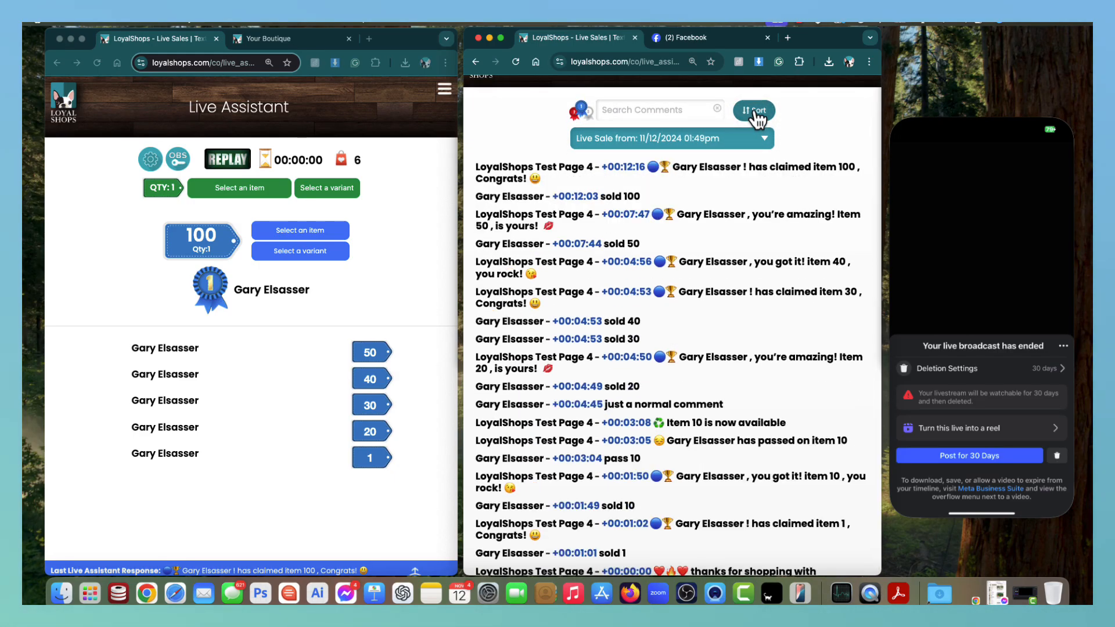
pyautogui.scroll(-4, 639, 323)
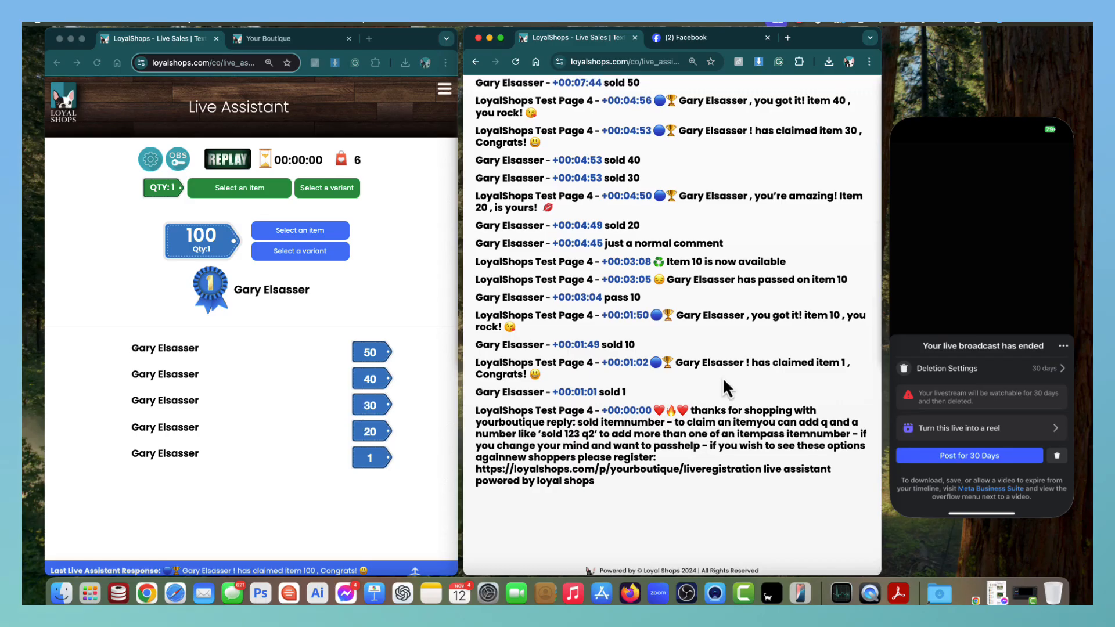
pyautogui.scroll(5, 726, 386)
pyautogui.scroll(-1, 752, 174)
pyautogui.click(760, 155)
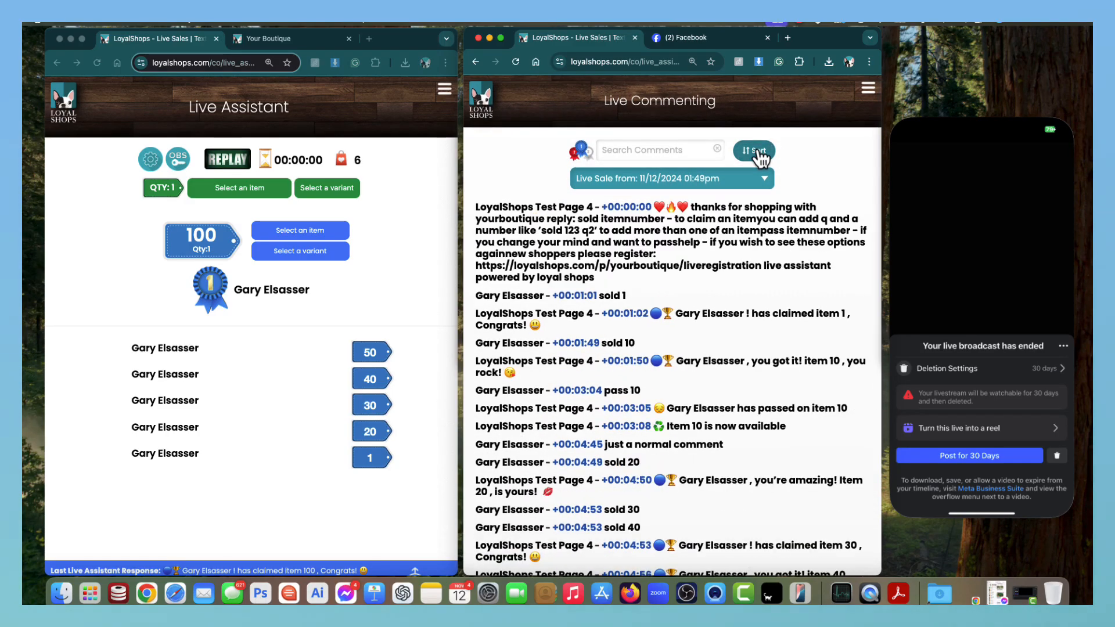
pyautogui.click(727, 176)
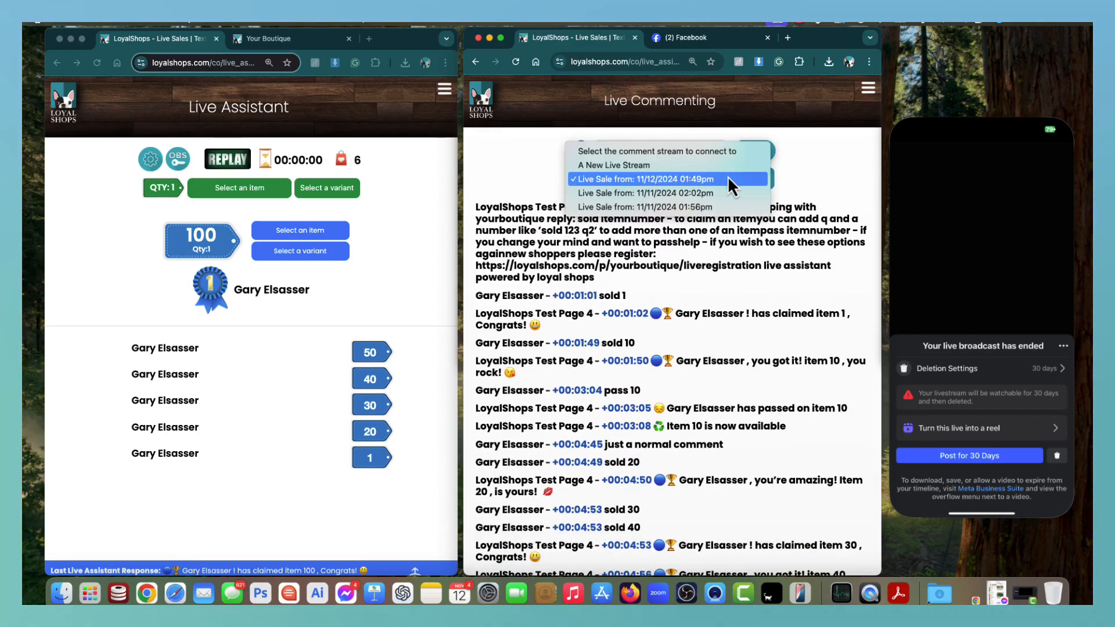
pyautogui.click(664, 176)
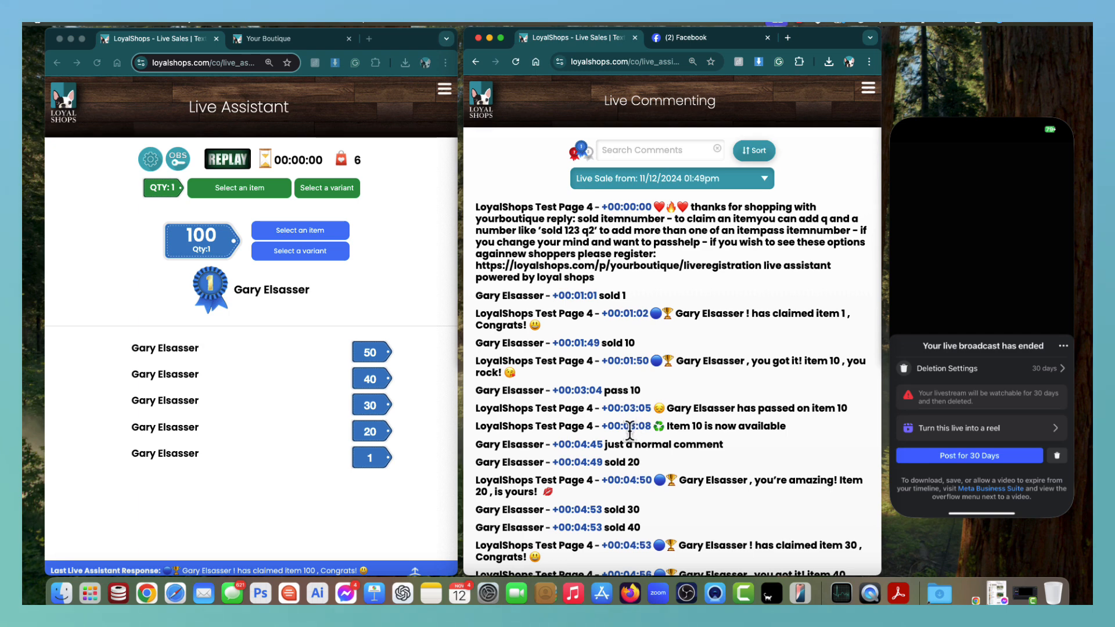
pyautogui.scroll(-5, 627, 427)
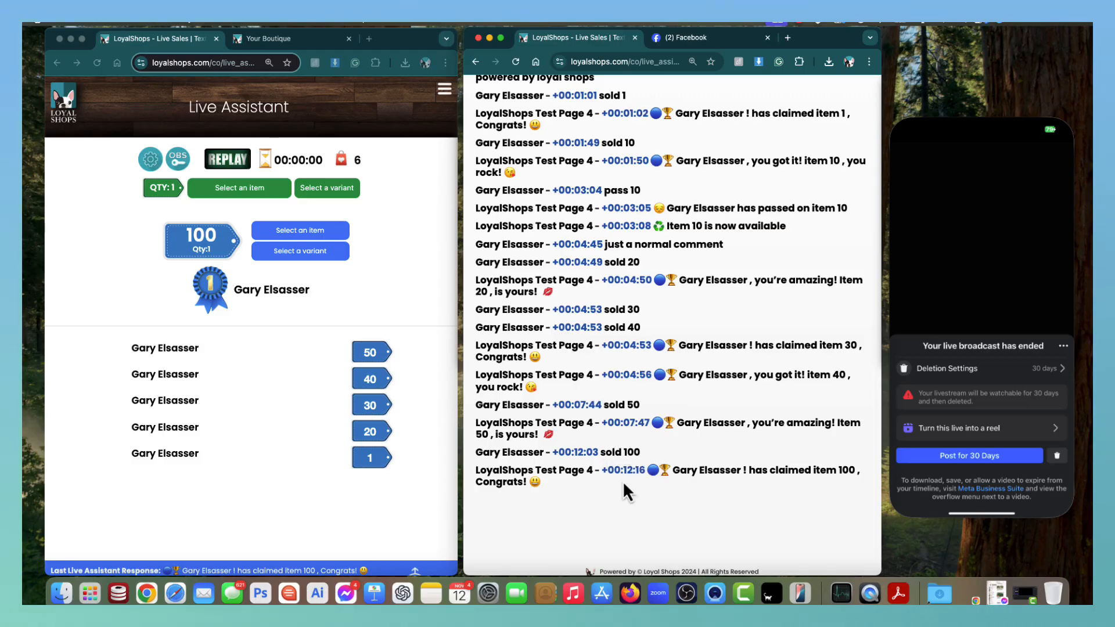
pyautogui.scroll(-1, 623, 484)
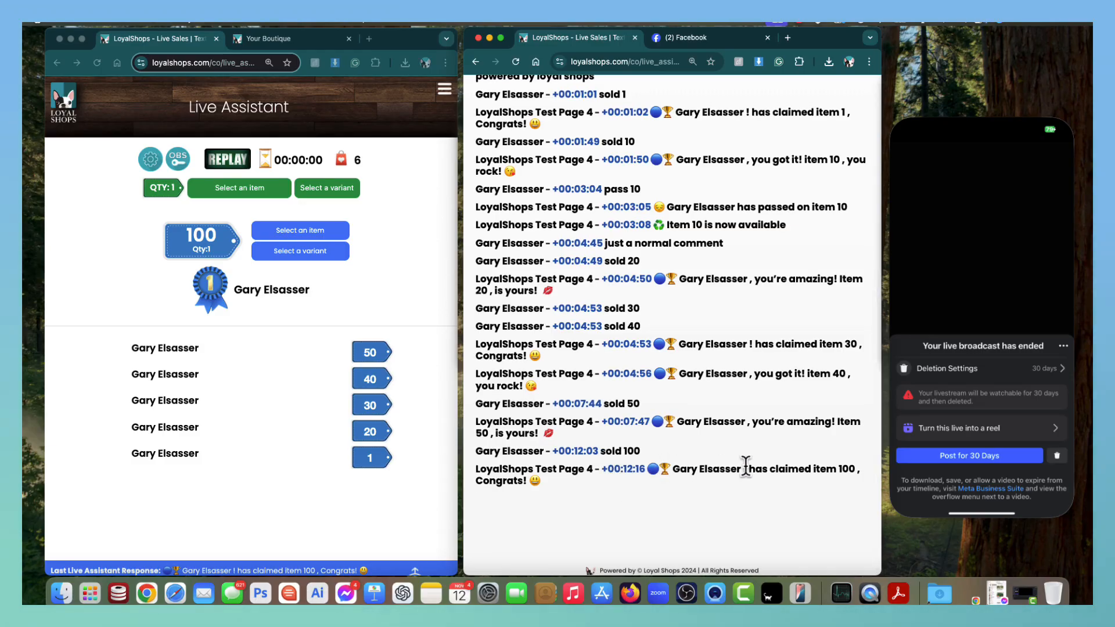
pyautogui.scroll(5, 713, 444)
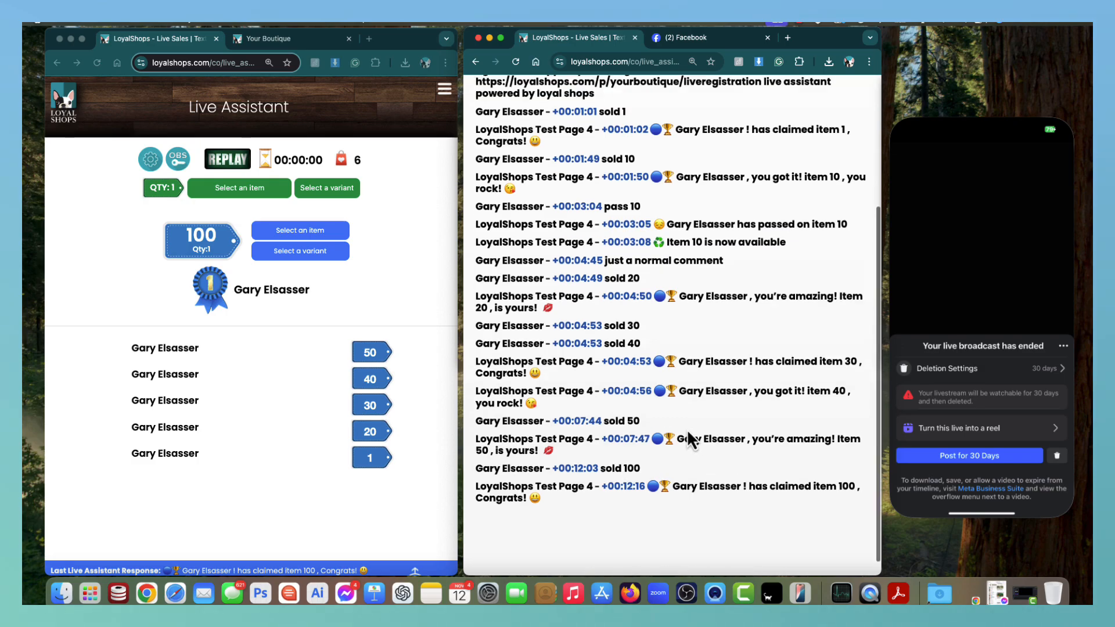
pyautogui.scroll(2, 695, 430)
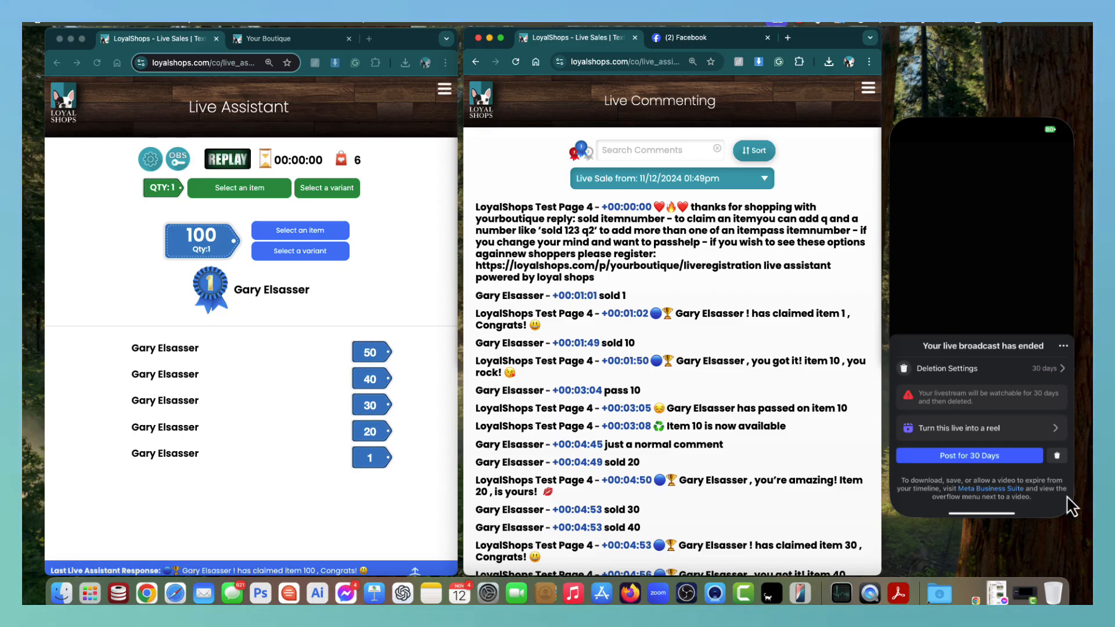
# Keep the ended live video as a 30-day post and show the phone's app switcher.
pyautogui.click(982, 455)
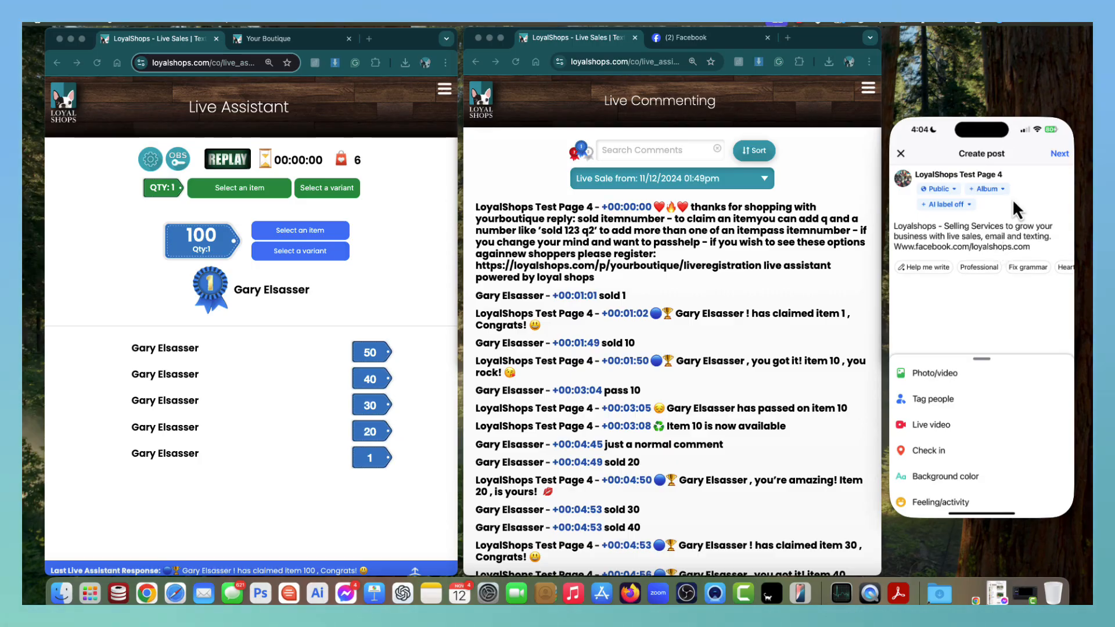
pyautogui.moveTo(1008, 110)
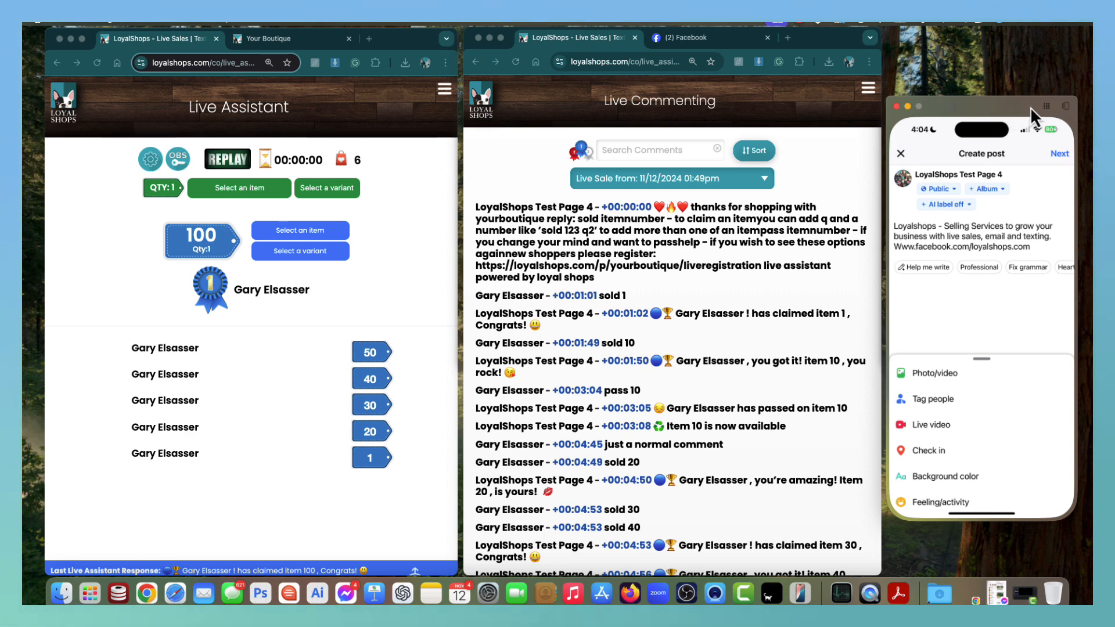
pyautogui.click(1065, 107)
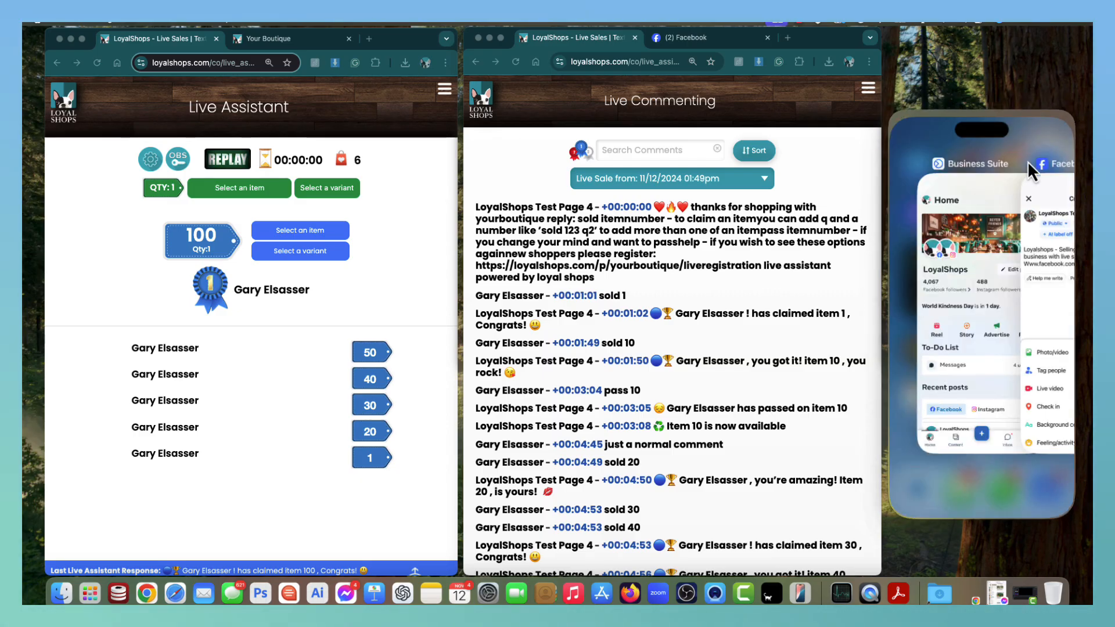
# Switch Business Suite to LoyalShops Test Page 2 and dismiss the Create New sheet.
pyautogui.click(954, 172)
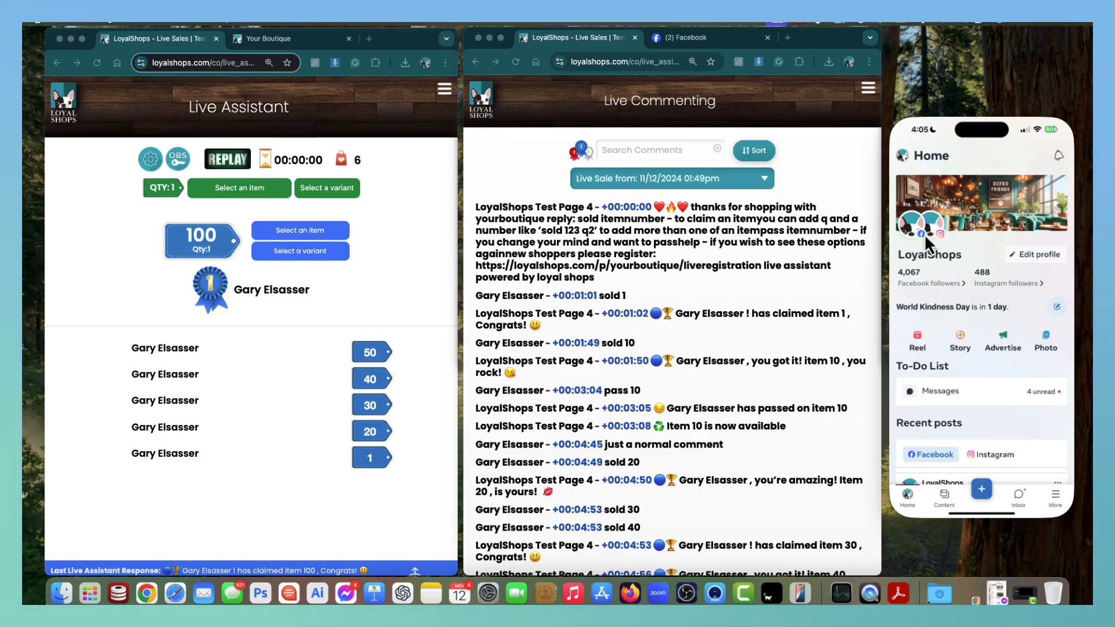
pyautogui.click(900, 155)
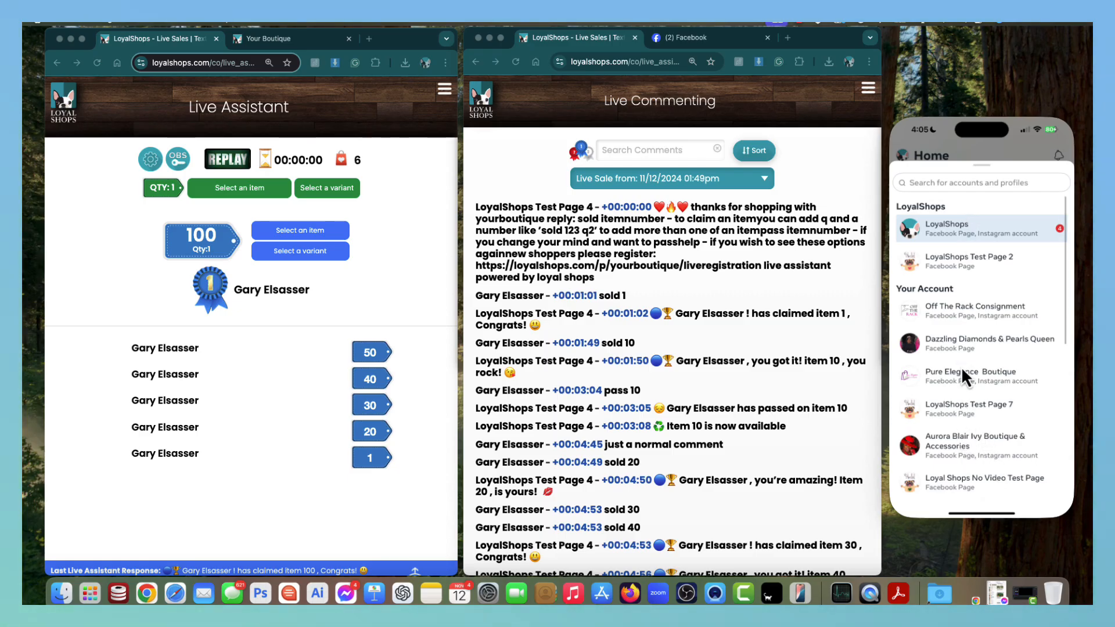
pyautogui.click(957, 259)
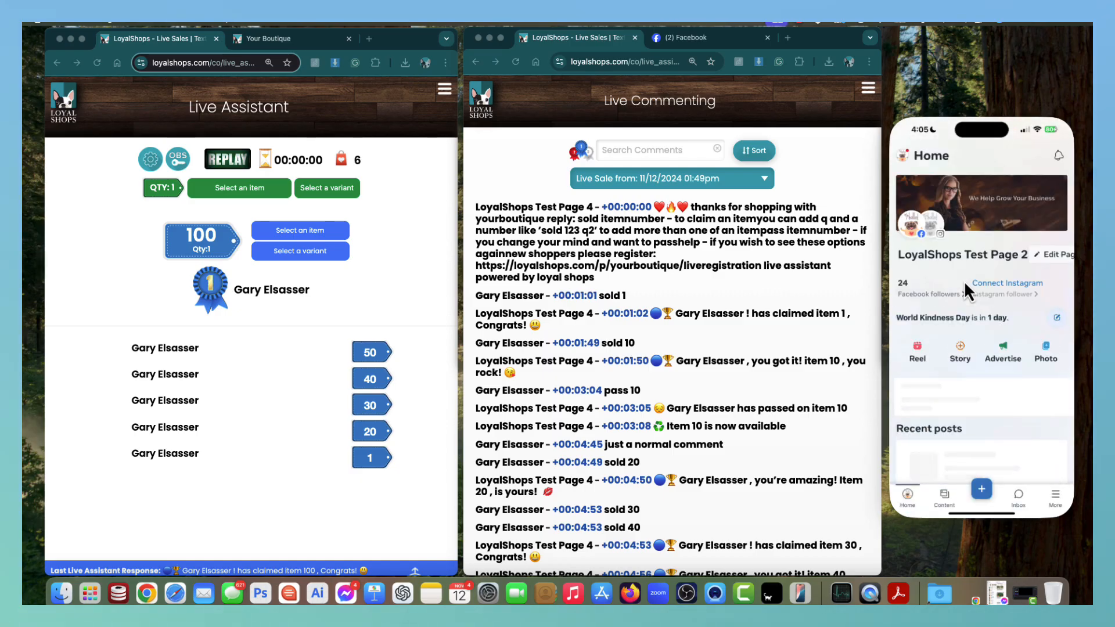
pyautogui.click(982, 488)
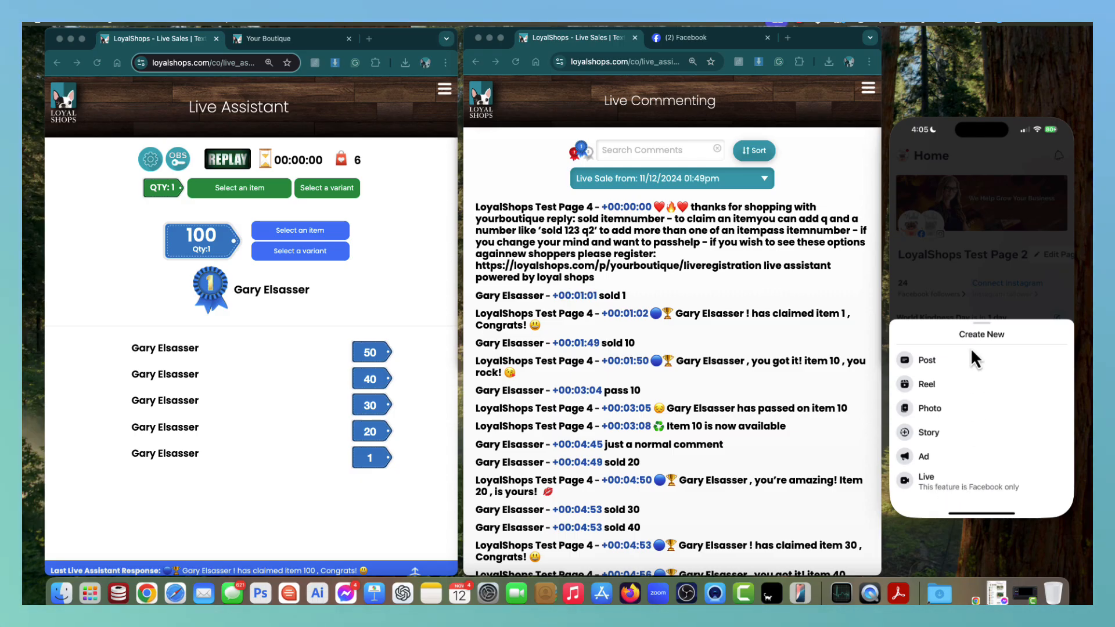
pyautogui.click(962, 291)
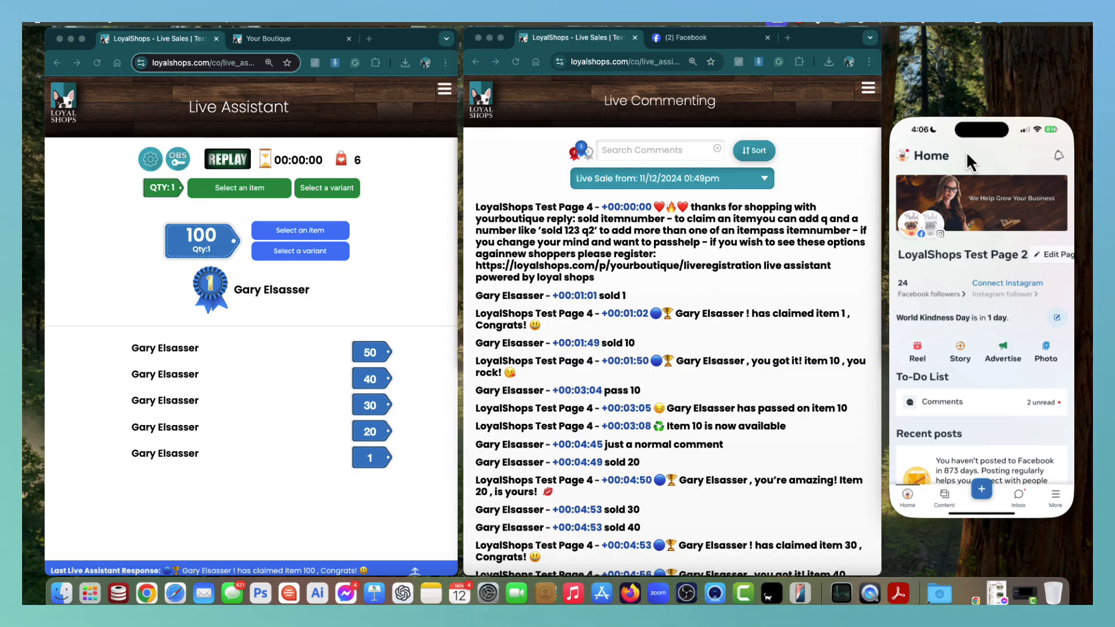